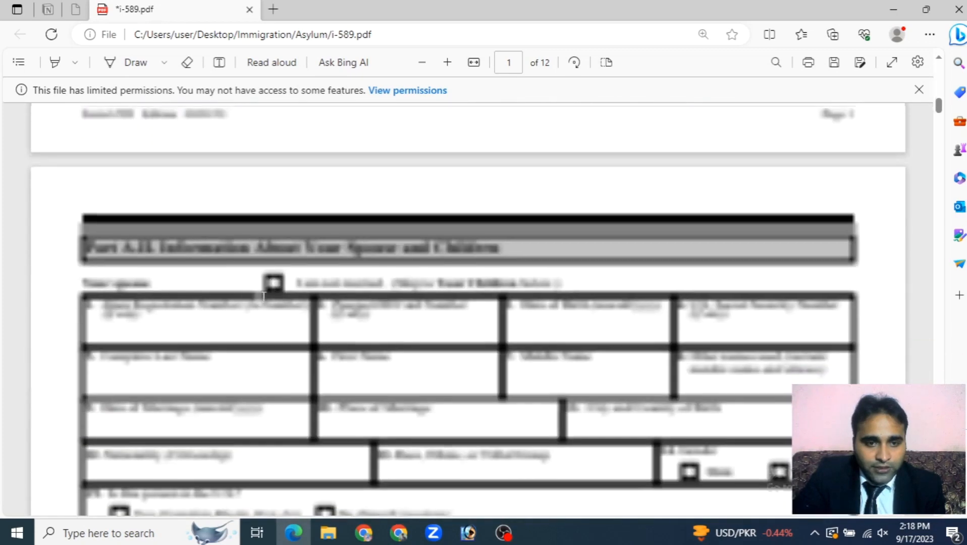
# Step: Mark the "I am not married" checkbox in the Your spouse section of Part A.II
pyautogui.scroll(4, 242, 309)
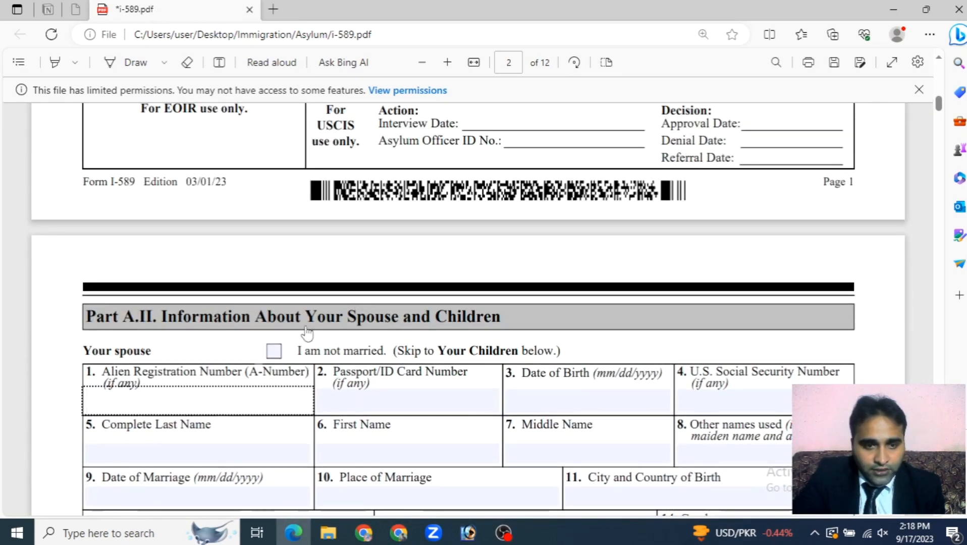
pyautogui.scroll(-2, 199, 345)
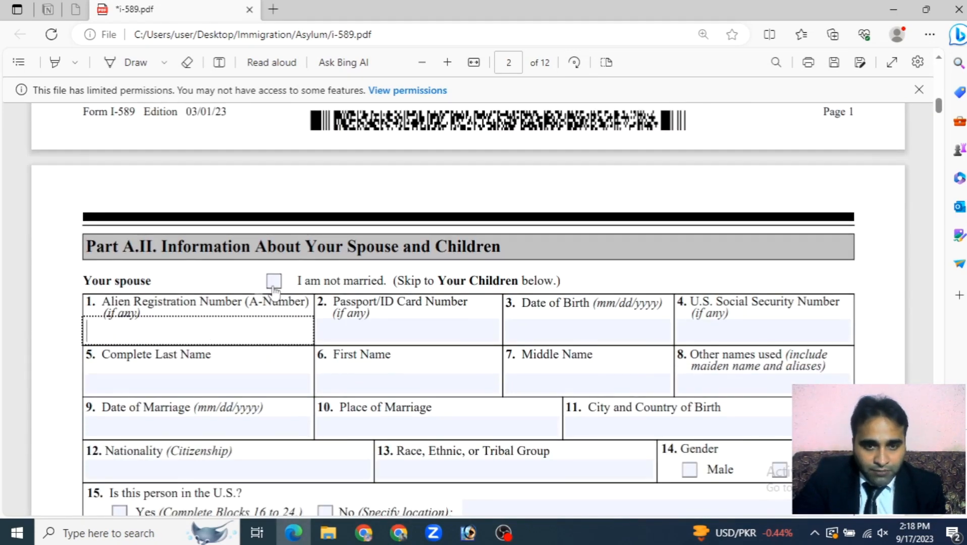
pyautogui.click(273, 281)
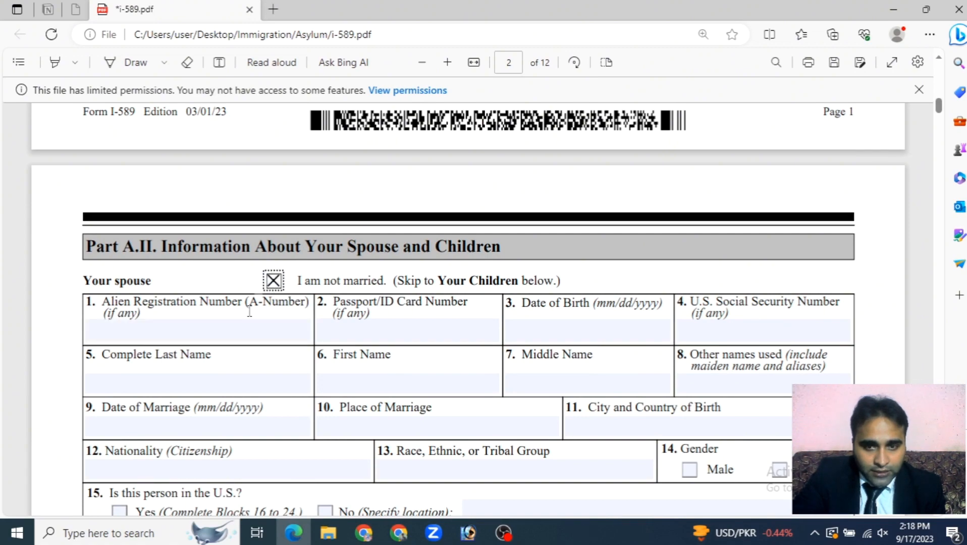
# Step: Look through the spouse and children sections, and clear the "I am not married" checkbox
pyautogui.scroll(-12, 219, 328)
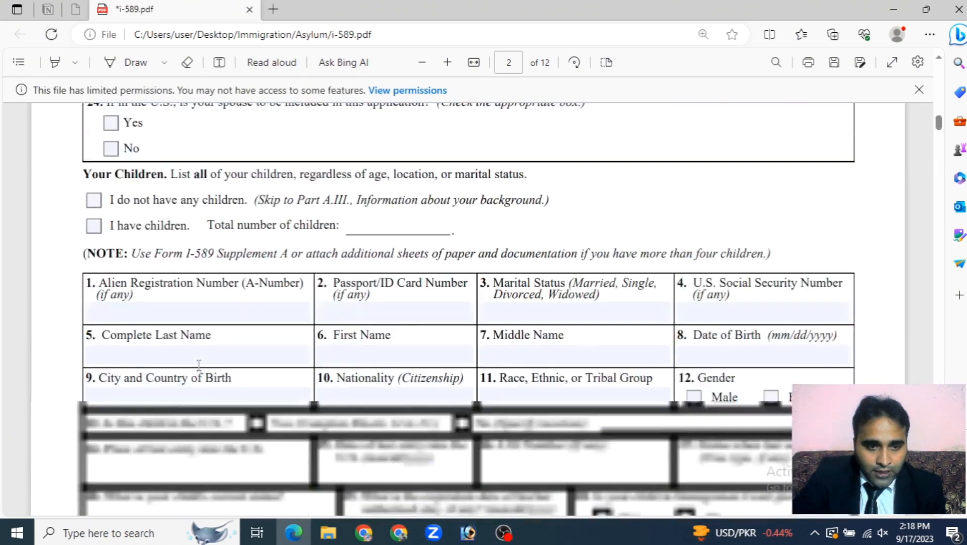
pyautogui.scroll(-10, 198, 365)
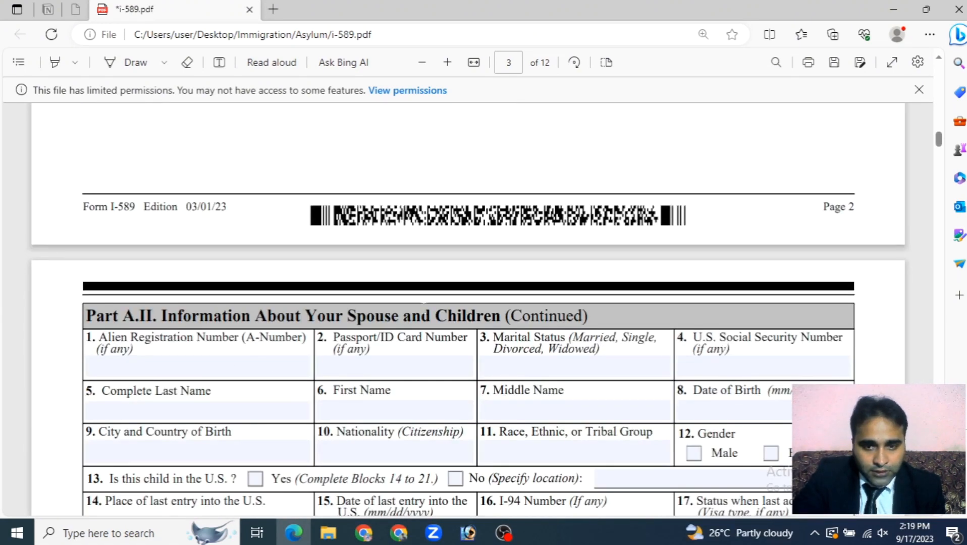
pyautogui.scroll(-4, 405, 338)
pyautogui.scroll(12, 298, 309)
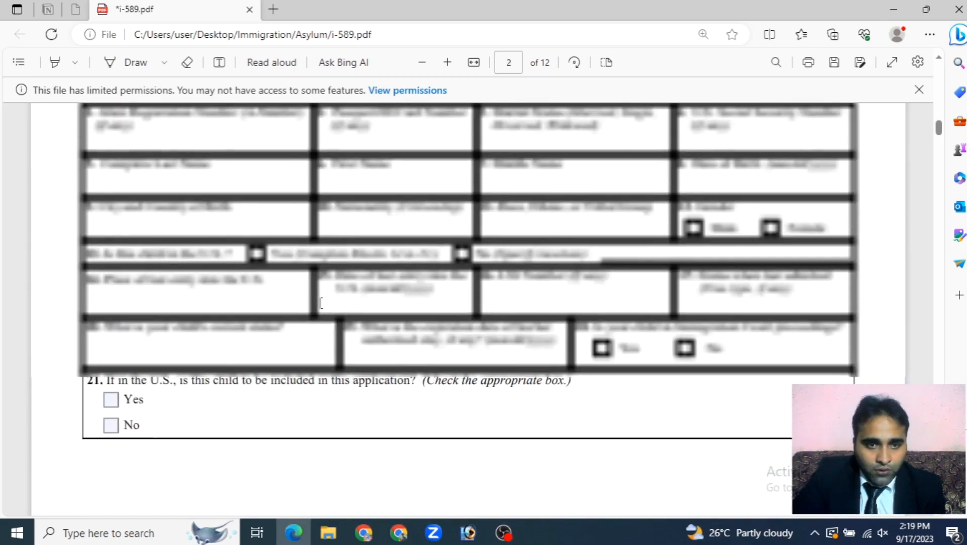
pyautogui.scroll(10, 298, 309)
pyautogui.scroll(-5, 296, 303)
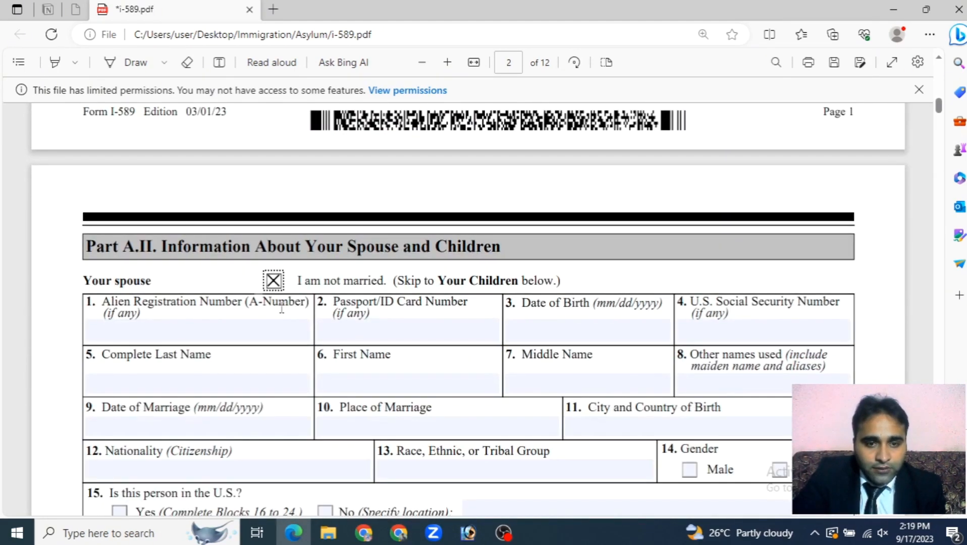
pyautogui.click(273, 281)
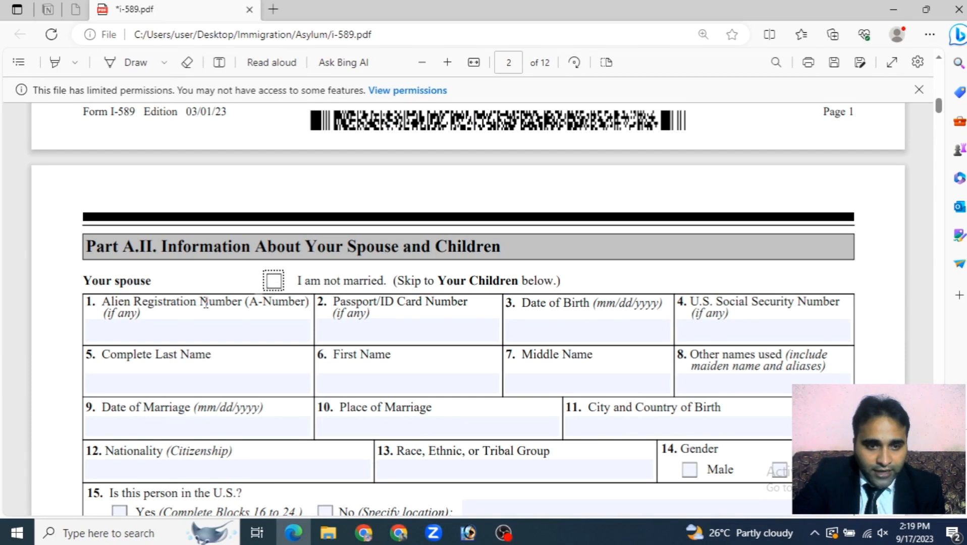
# Step: Point out the spouse's Alien Registration Number and Passport/ID Card Number fields without filling them in
pyautogui.scroll(-2, 204, 303)
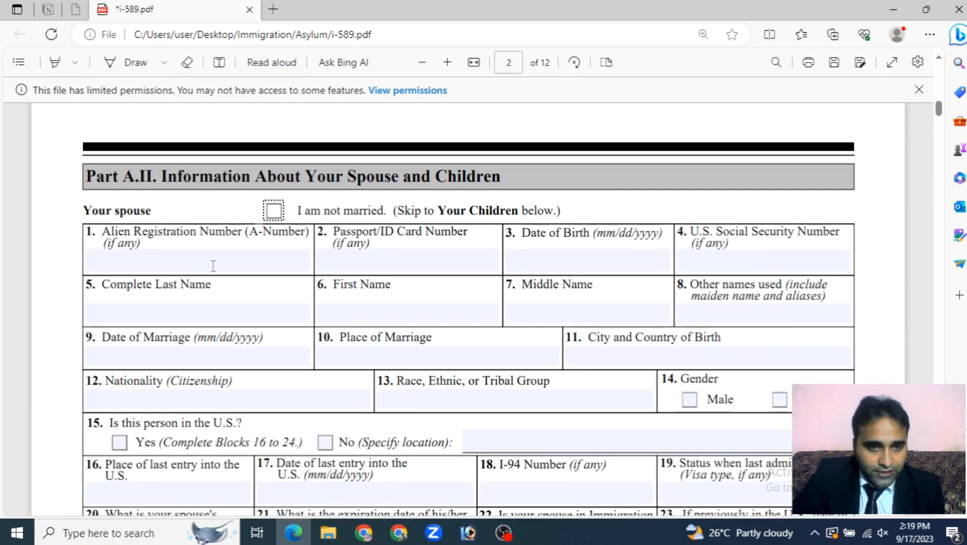
pyautogui.click(213, 266)
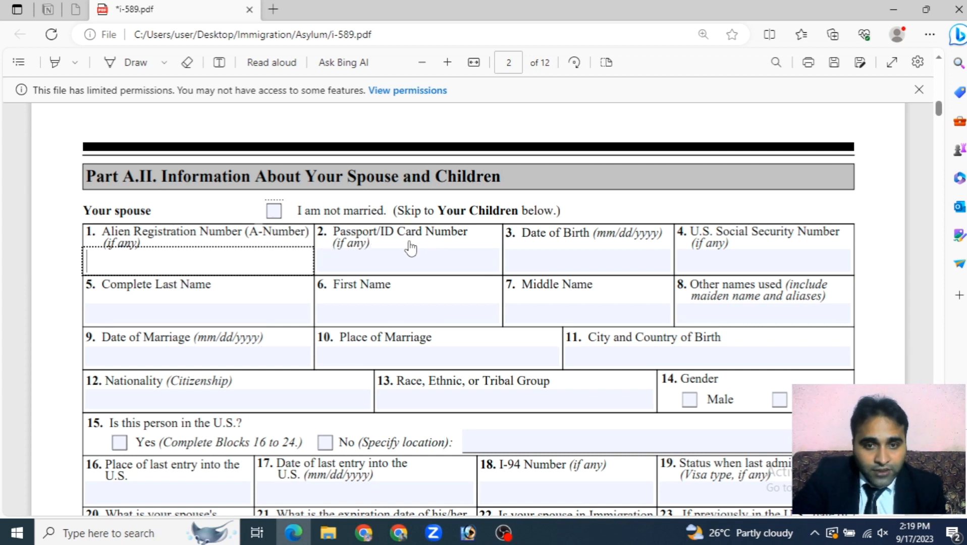
pyautogui.click(354, 255)
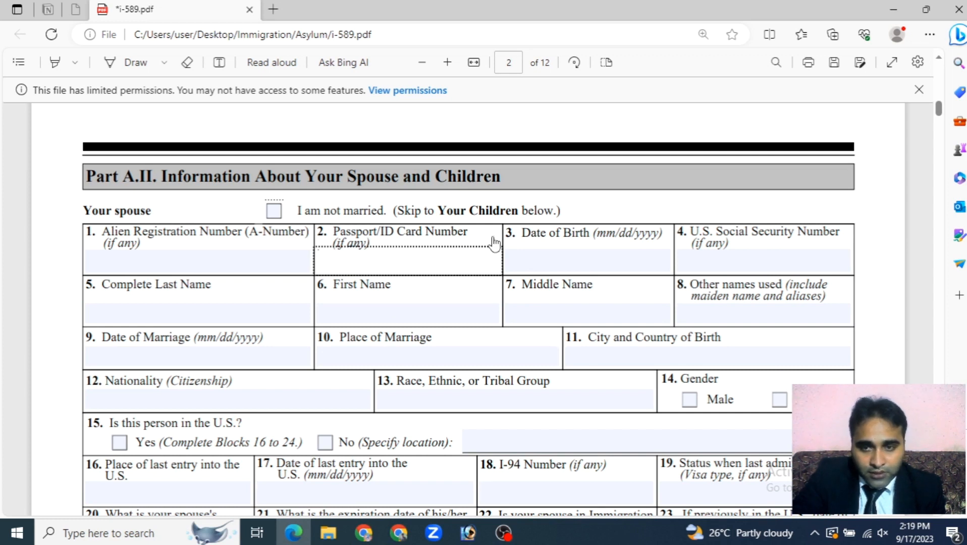
# Step: Highlight the mm/dd/yyyy format hint and enter the spouse's date of birth in that format
pyautogui.click(531, 253)
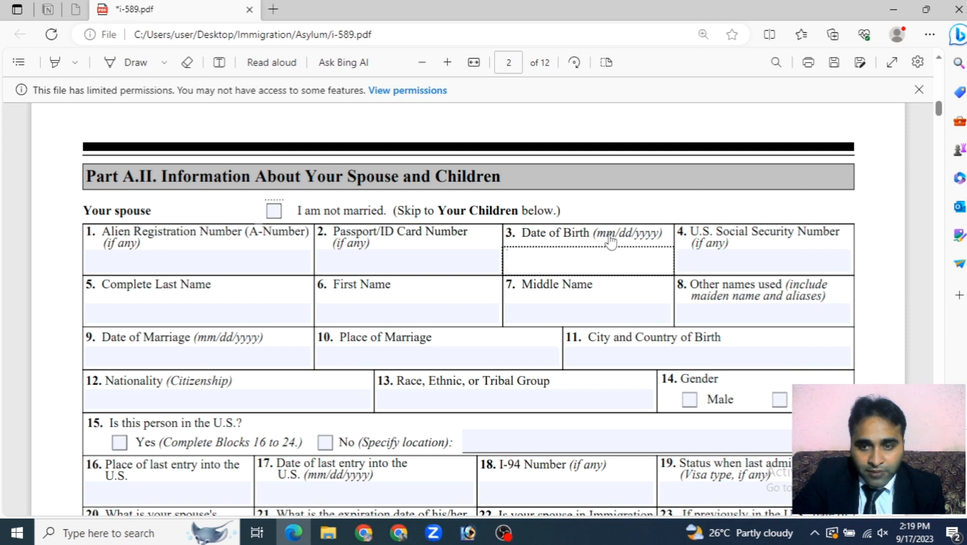
pyautogui.click(651, 247)
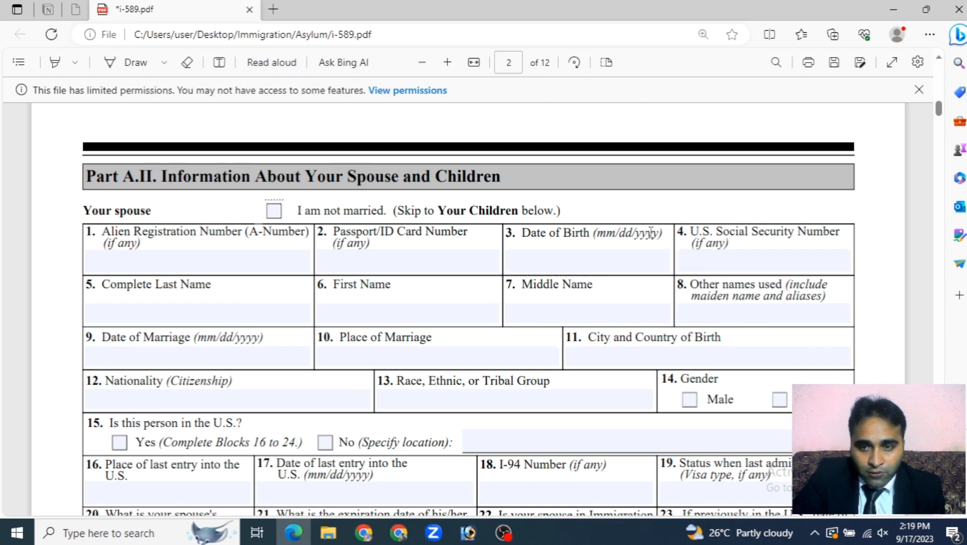
pyautogui.moveTo(662, 234); pyautogui.dragTo(592, 234)
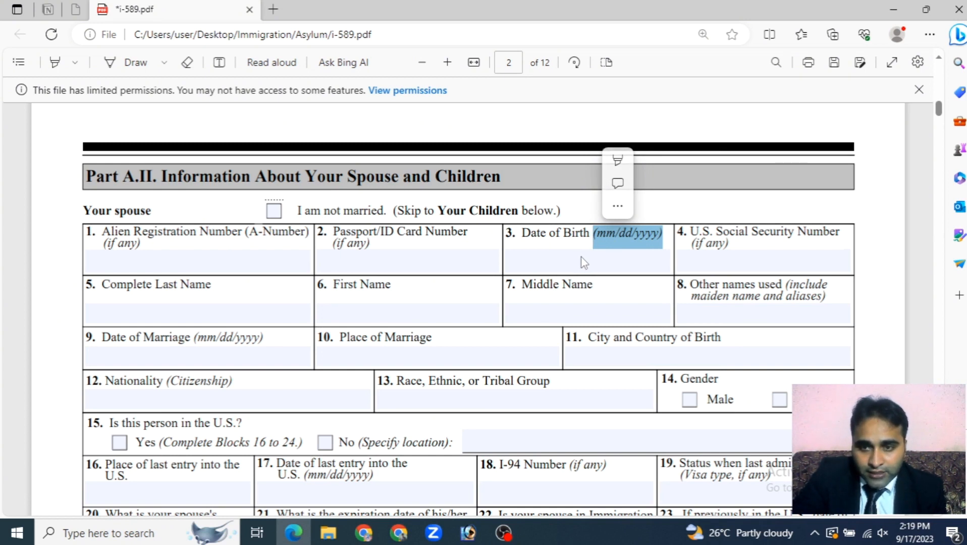
pyautogui.click(550, 261)
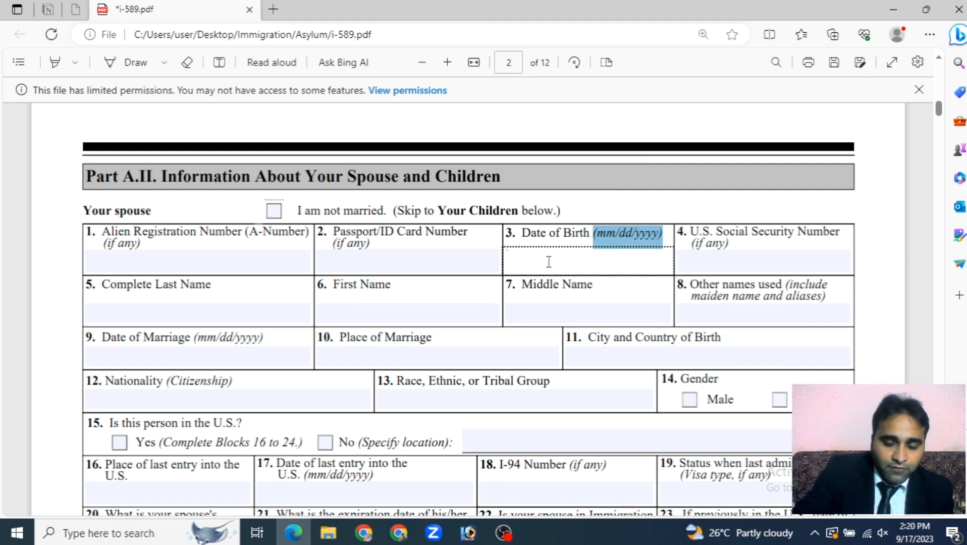
pyautogui.write('0')
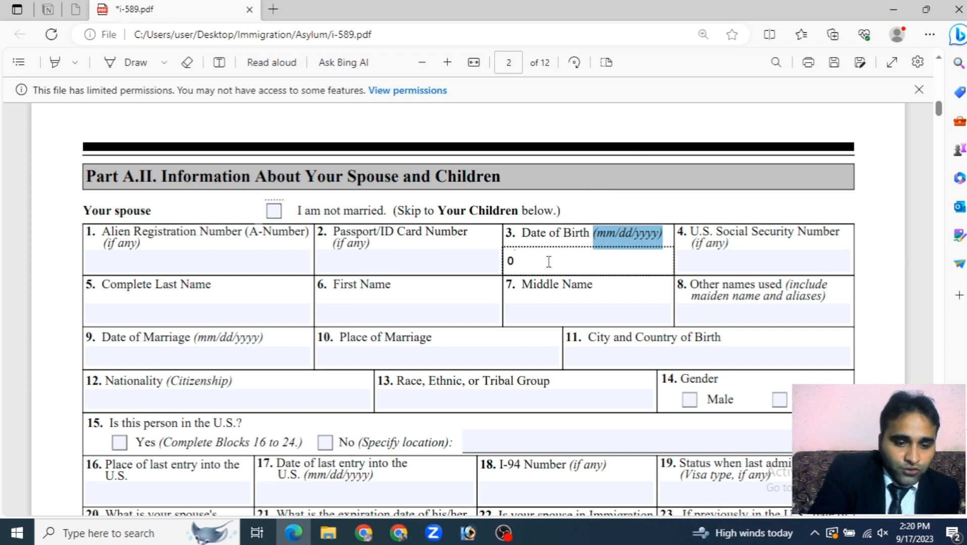
pyautogui.write('1/03')
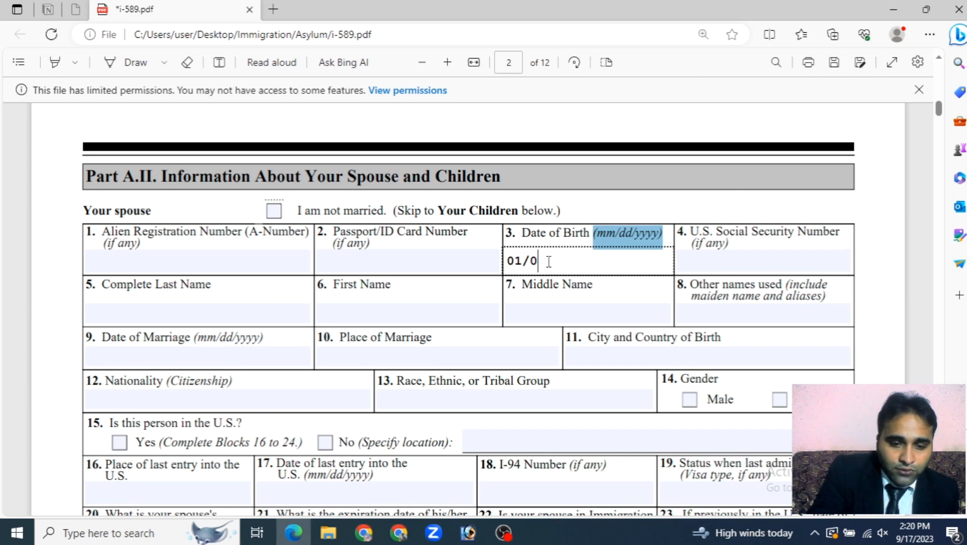
pyautogui.write('/')
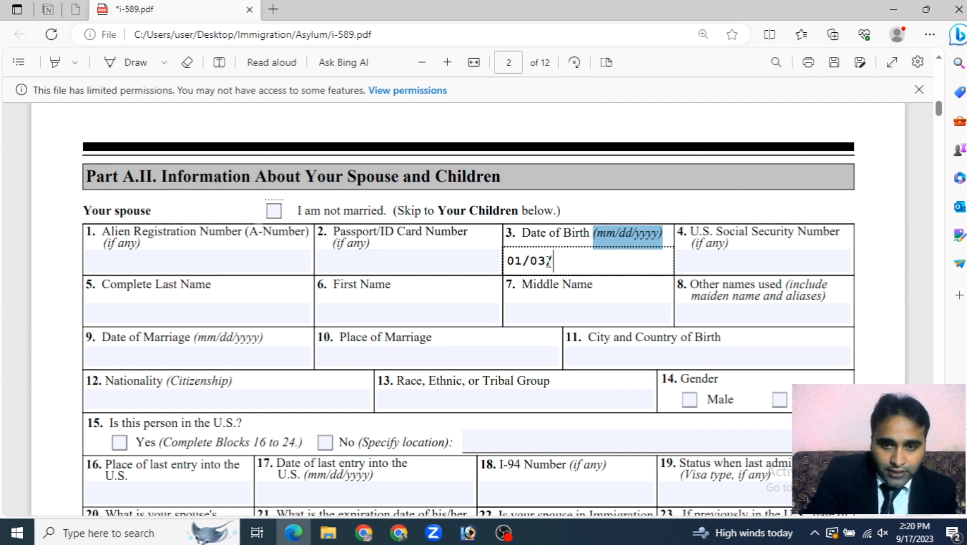
pyautogui.write('2023')
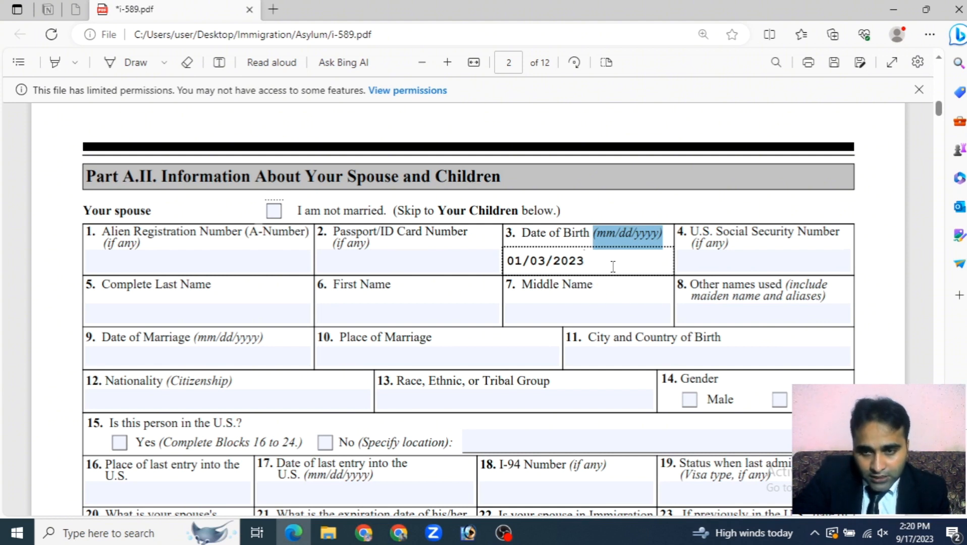
pyautogui.click(864, 210)
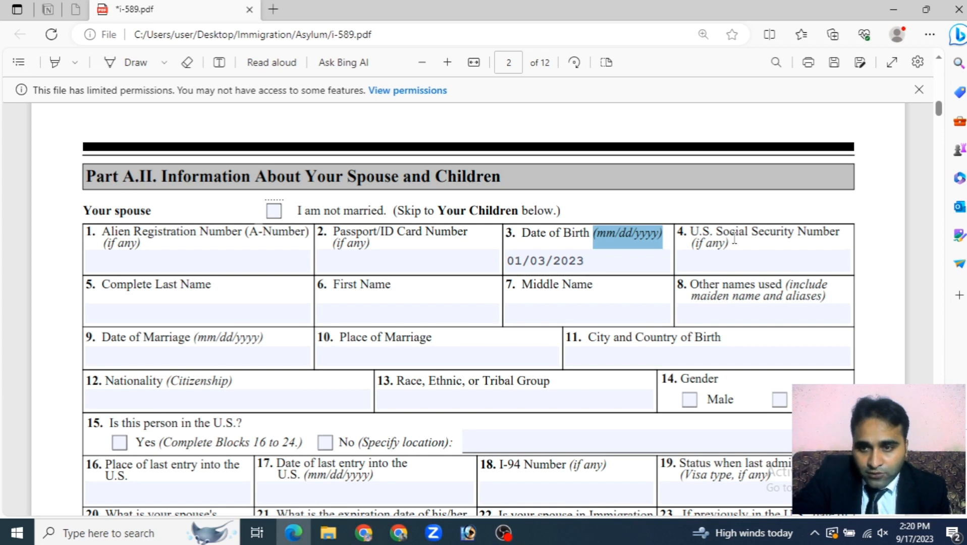
# Step: Go through the spouse's U.S. Social Security Number, last, first and middle name, and other names fields without filling them in
pyautogui.click(728, 263)
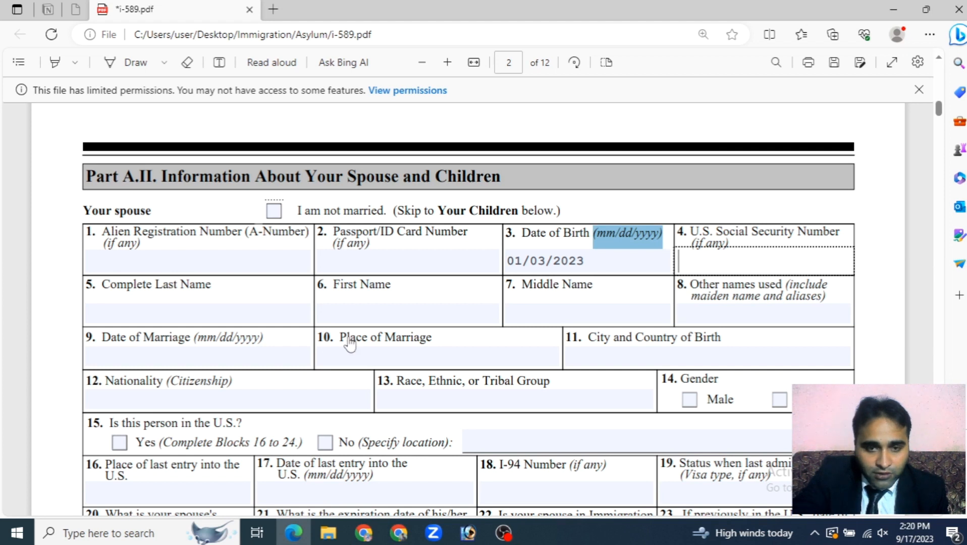
pyautogui.click(149, 311)
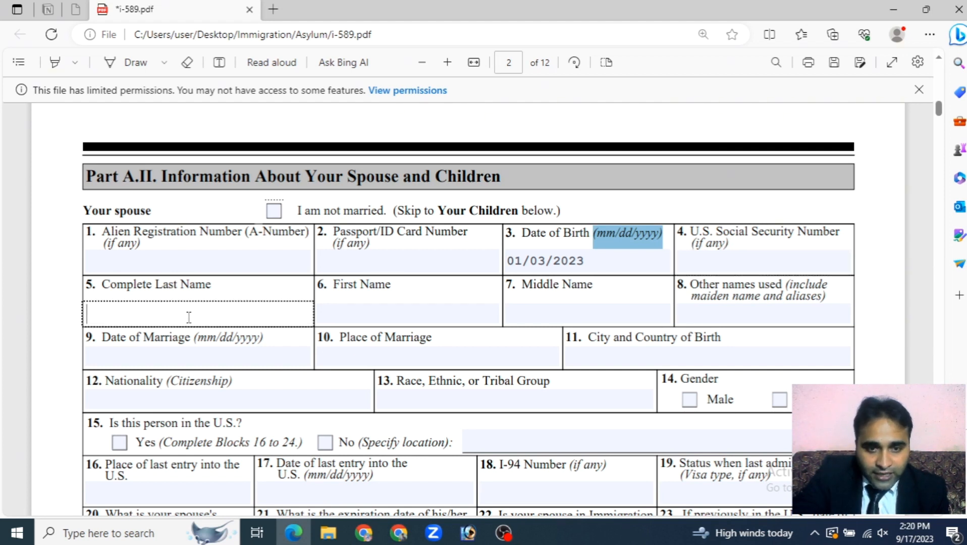
pyautogui.click(357, 313)
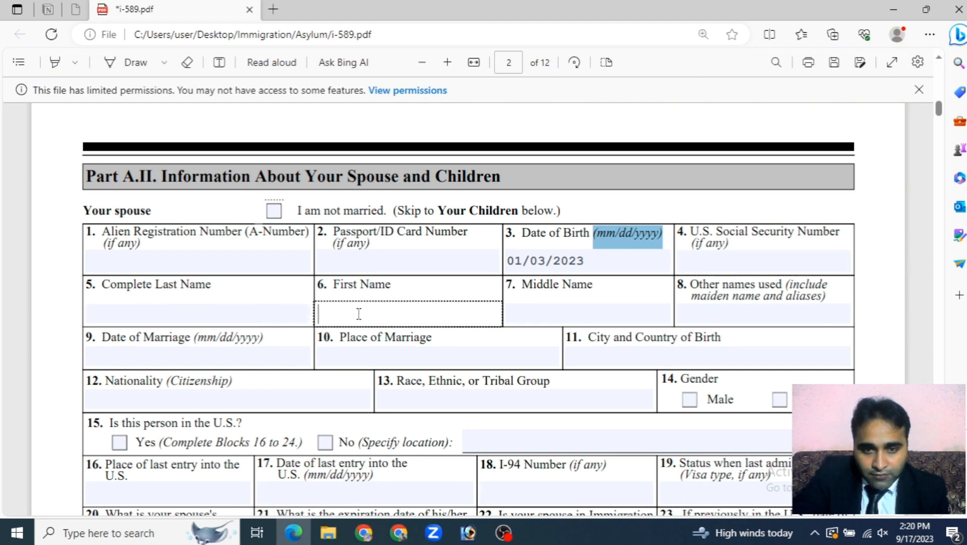
pyautogui.click(555, 309)
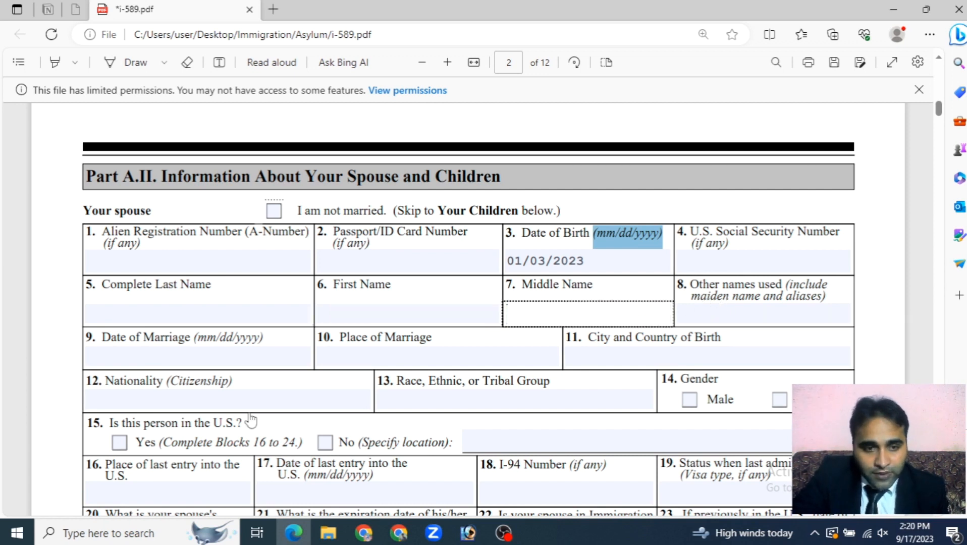
pyautogui.click(741, 313)
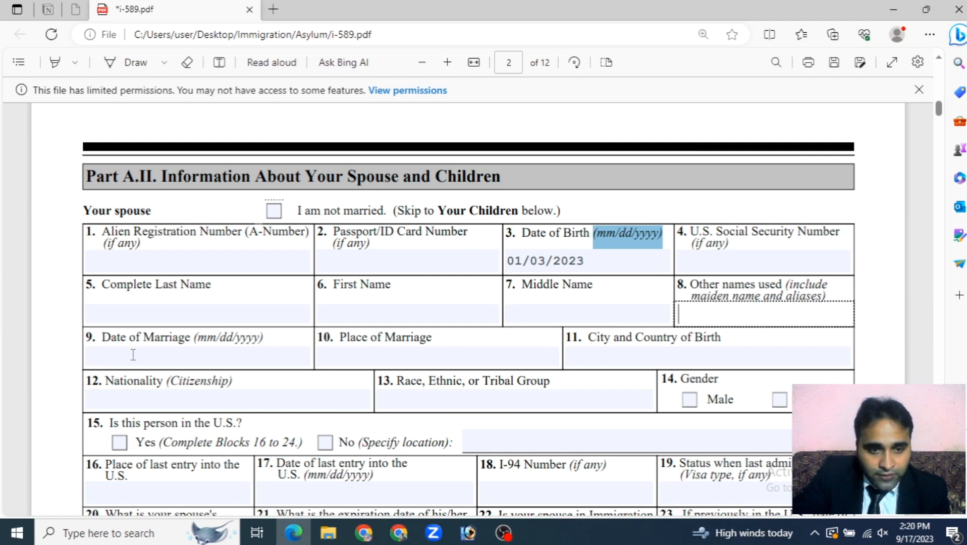
# Step: Point out the Date of Marriage and Place of Marriage fields without filling them in
pyautogui.scroll(-1, 133, 356)
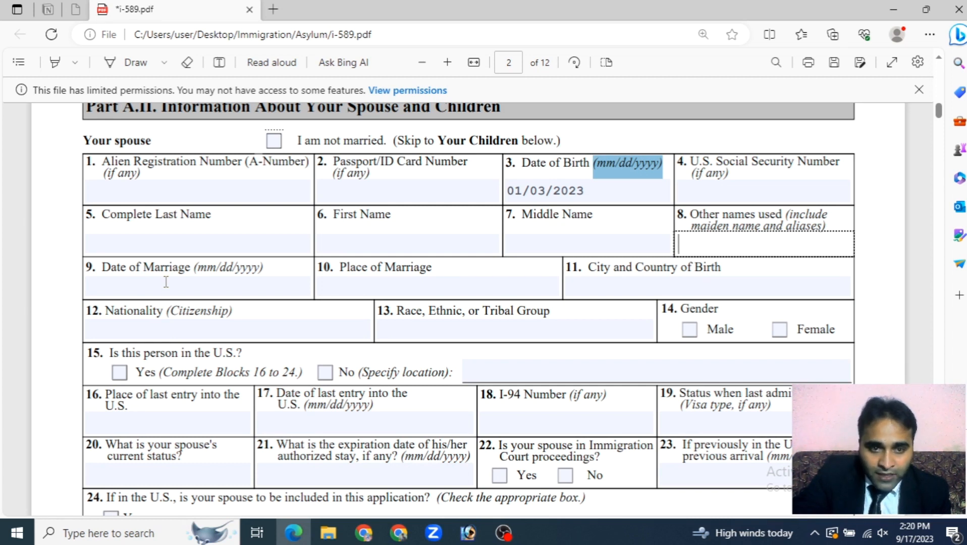
pyautogui.click(145, 289)
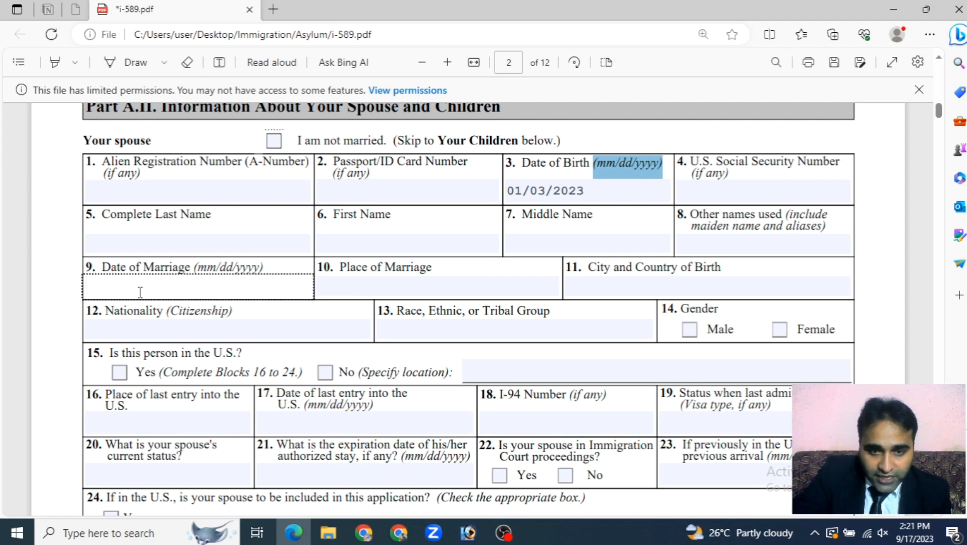
pyautogui.click(403, 293)
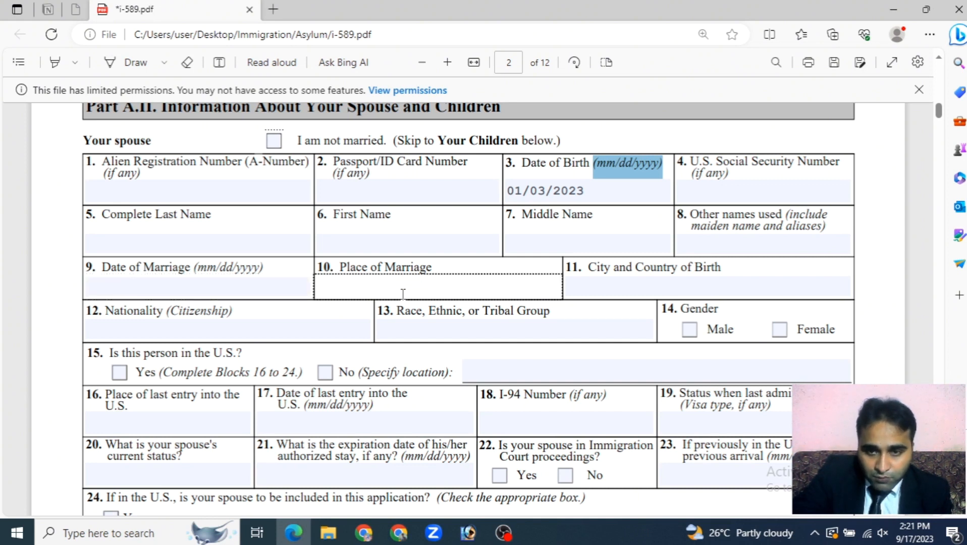
# Step: Enter LAHORE, PAKISTAN as the spouse's city and country of birth
pyautogui.click(619, 288)
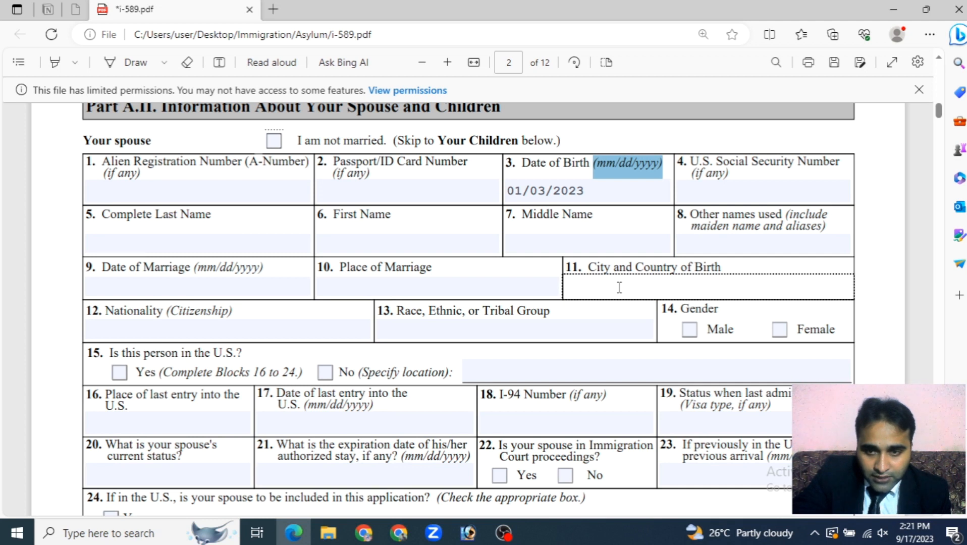
pyautogui.write('LAH')
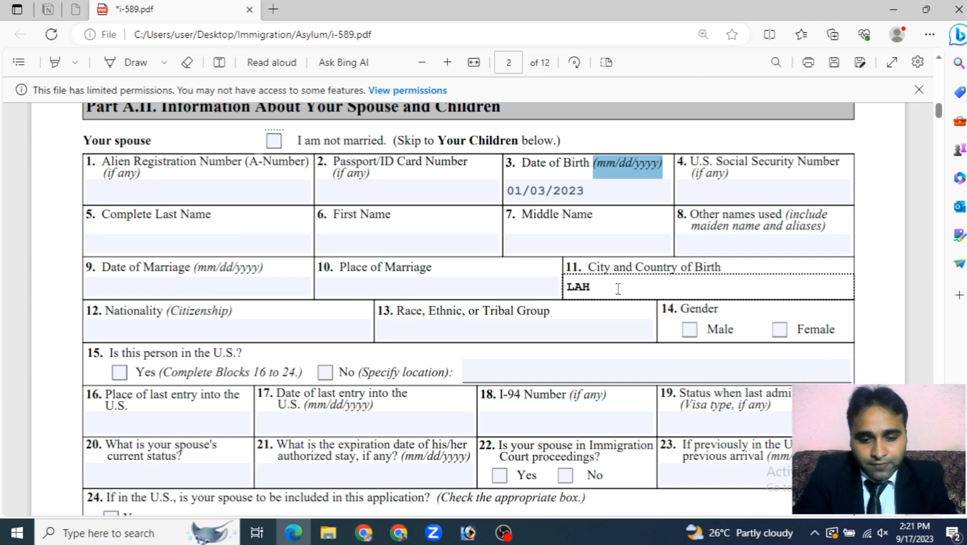
pyautogui.write('ORE, ')
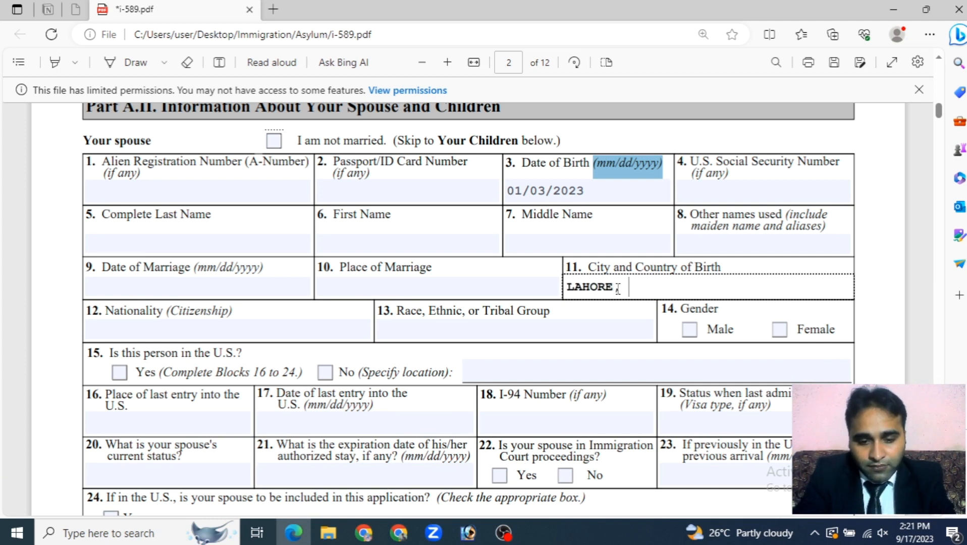
pyautogui.write('PAKISTAN')
pyautogui.press('BackSpace')
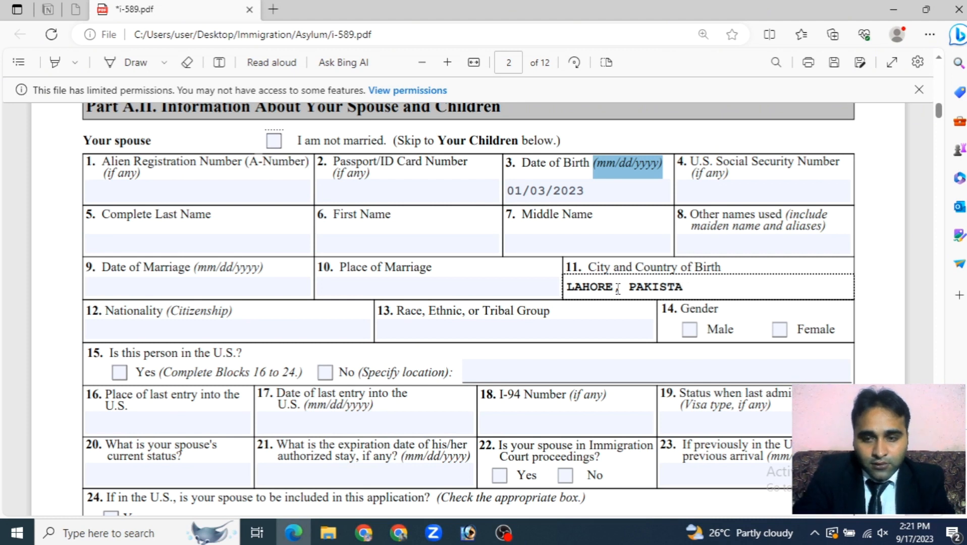
pyautogui.write('N')
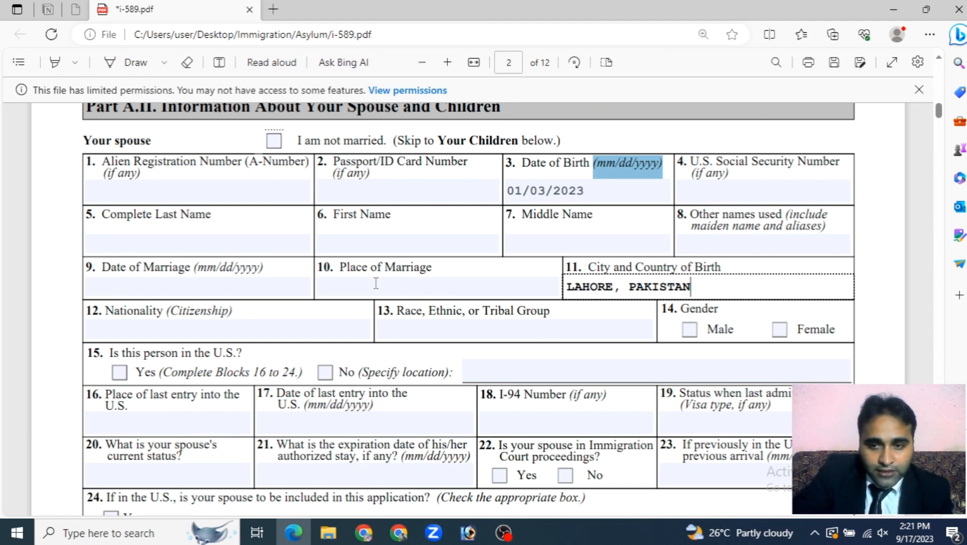
# Step: Go through the spouse's Nationality, Race, Ethnic, or Tribal Group and Gender fields without filling them in
pyautogui.click(138, 332)
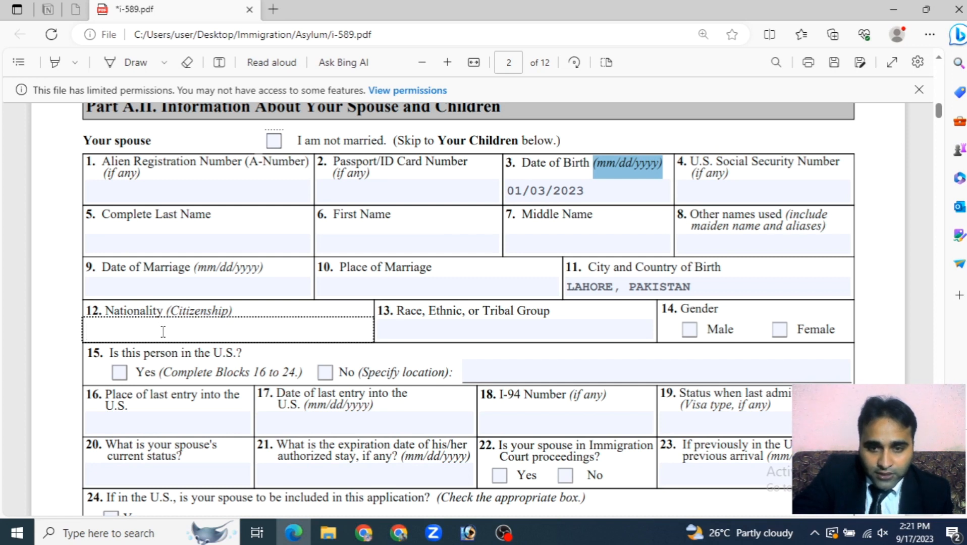
pyautogui.click(396, 328)
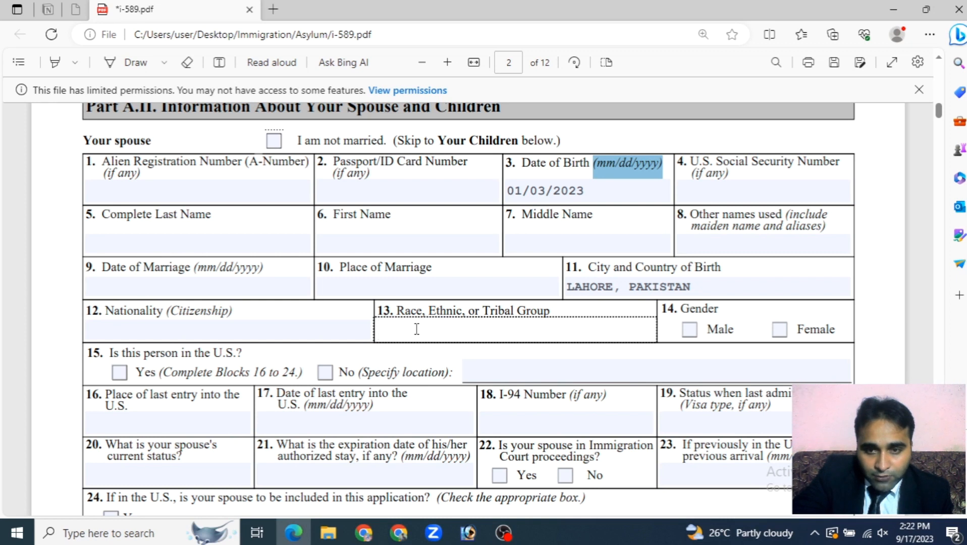
pyautogui.click(670, 331)
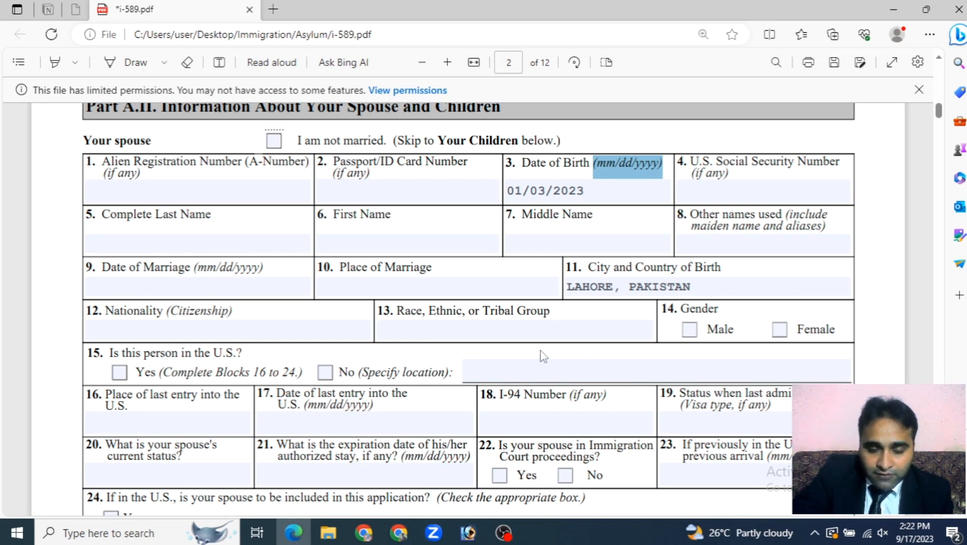
# Step: Try the Yes answer to question 15 on whether the spouse is in the U.S., and clear it again
pyautogui.scroll(-1, 76, 384)
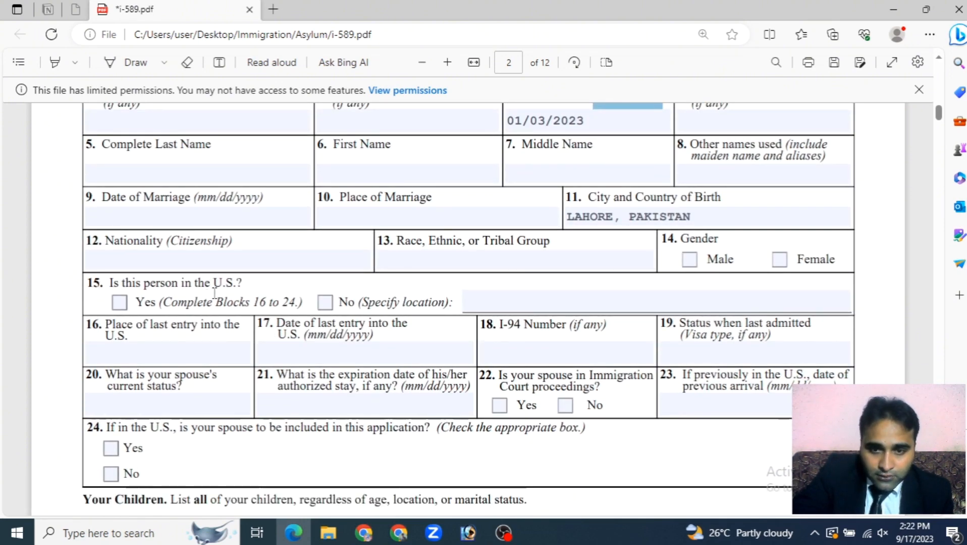
pyautogui.click(120, 303)
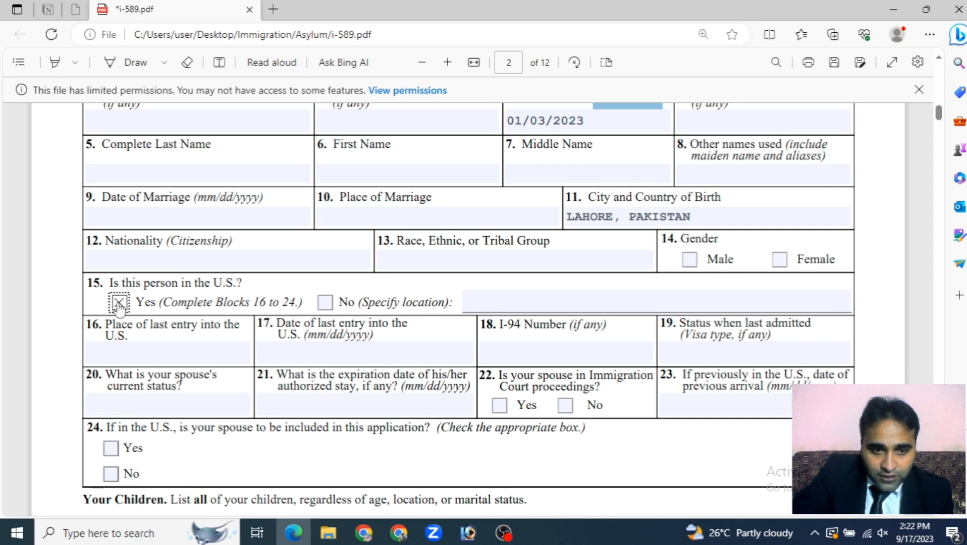
pyautogui.click(119, 303)
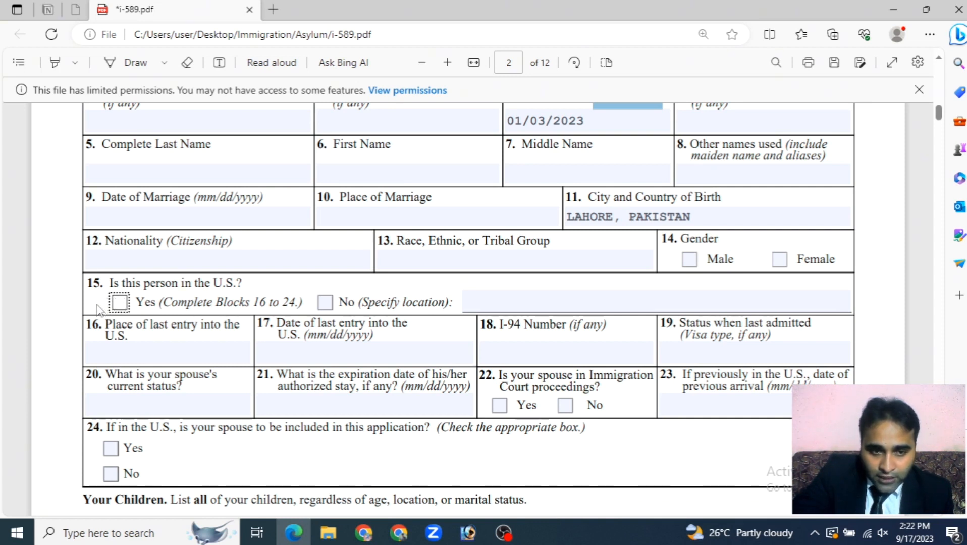
pyautogui.click(97, 305)
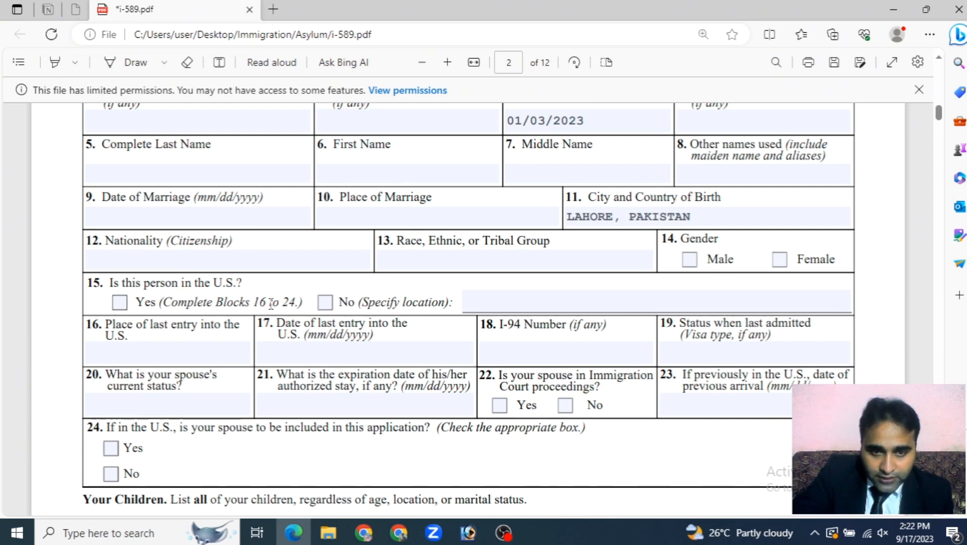
# Step: Answer No to question 15 on whether the spouse is in the U.S. and specify PAKISTAN as the location
pyautogui.click(325, 303)
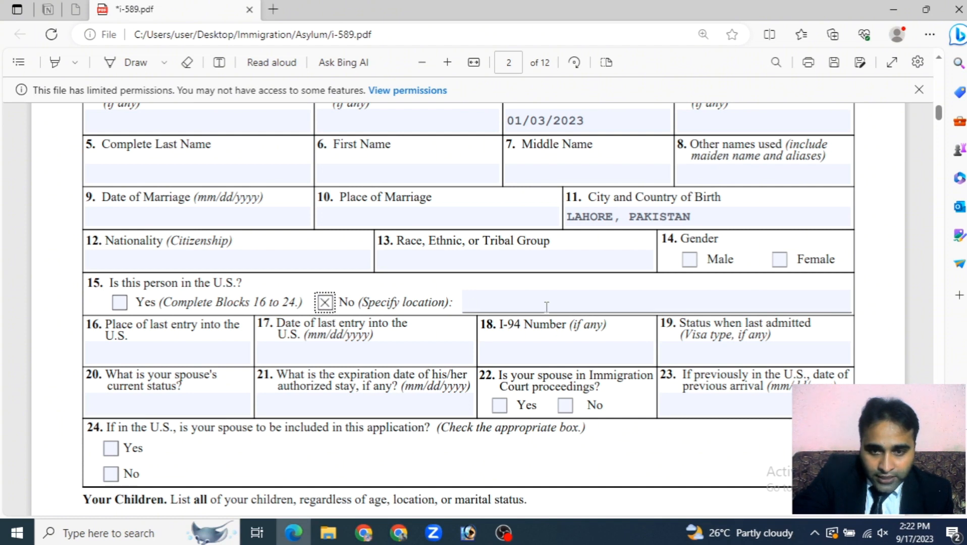
pyautogui.click(537, 307)
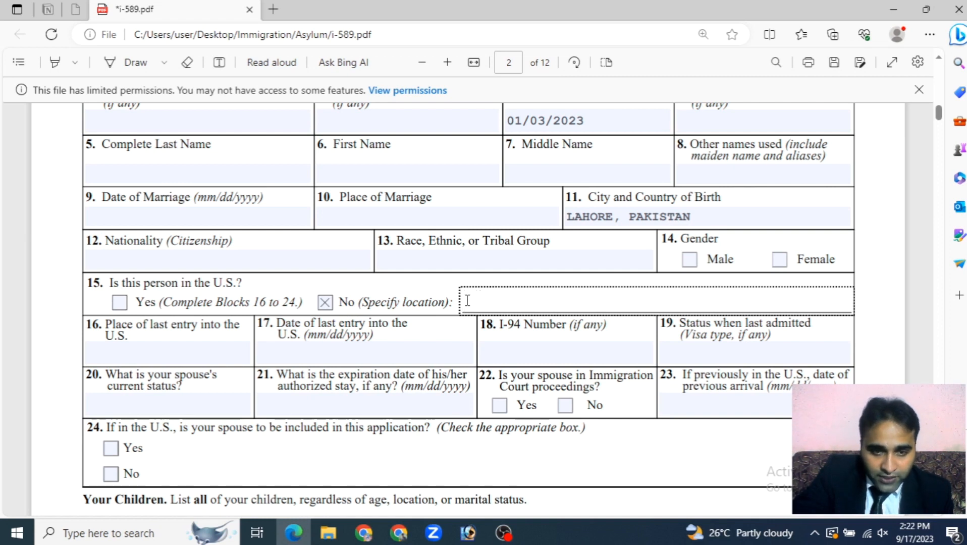
pyautogui.click(325, 303)
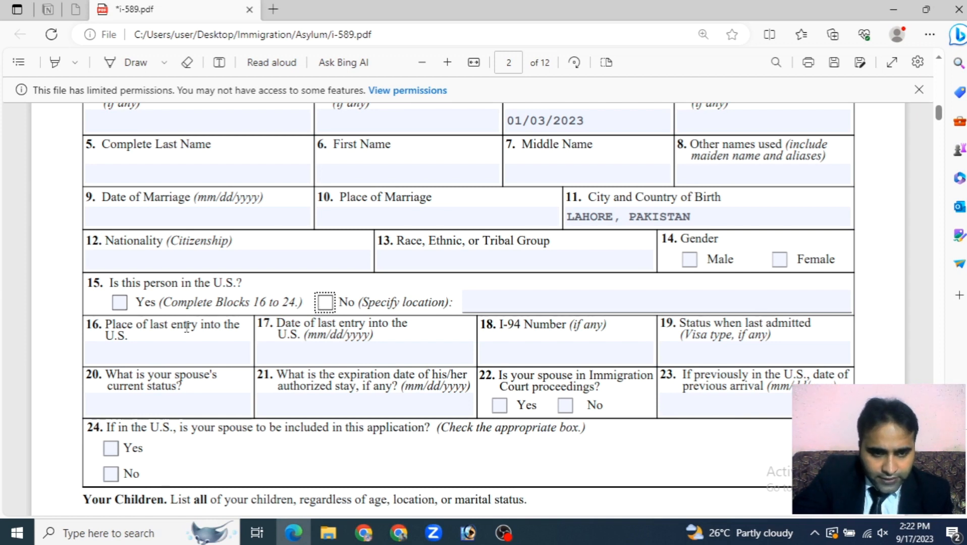
pyautogui.click(325, 303)
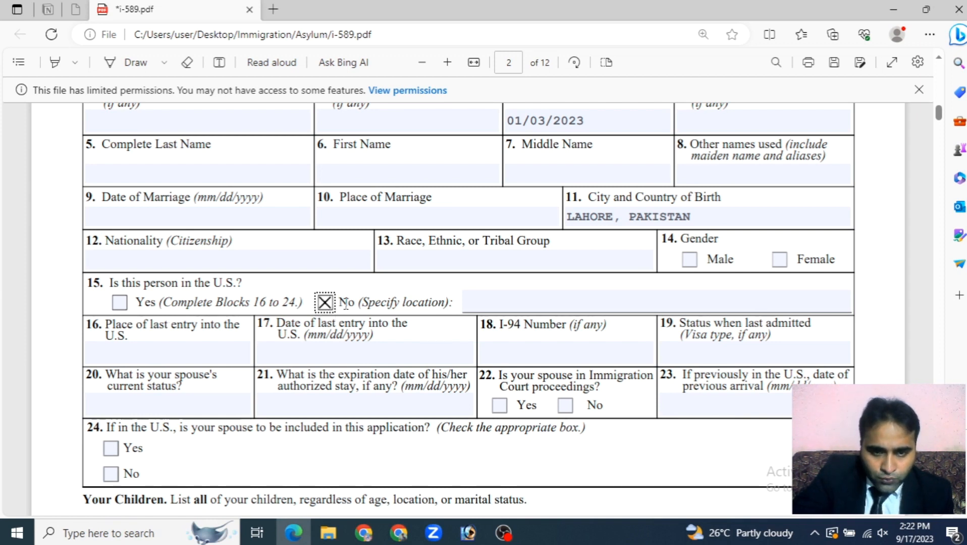
pyautogui.click(489, 305)
pyautogui.write('PAKISTAN')
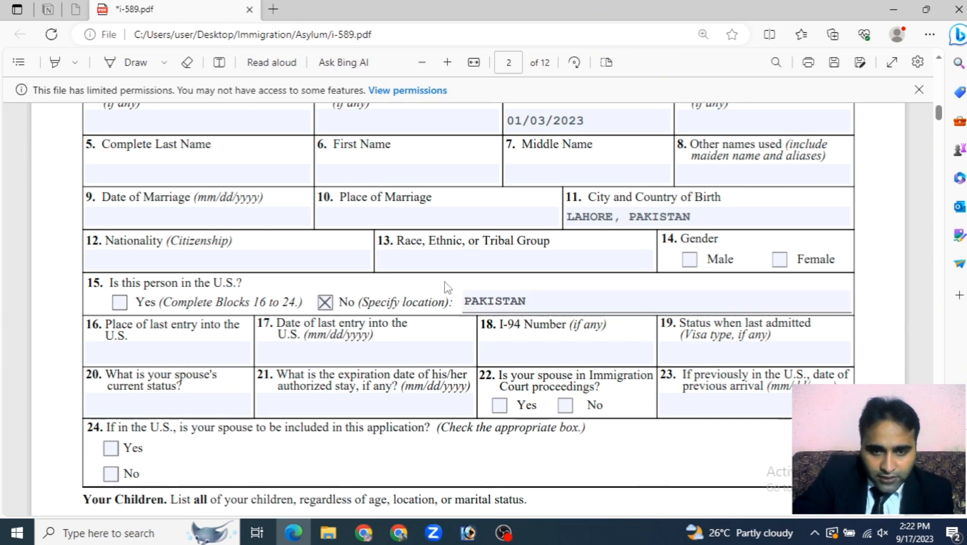
pyautogui.click(448, 298)
pyautogui.scroll(-3, 116, 253)
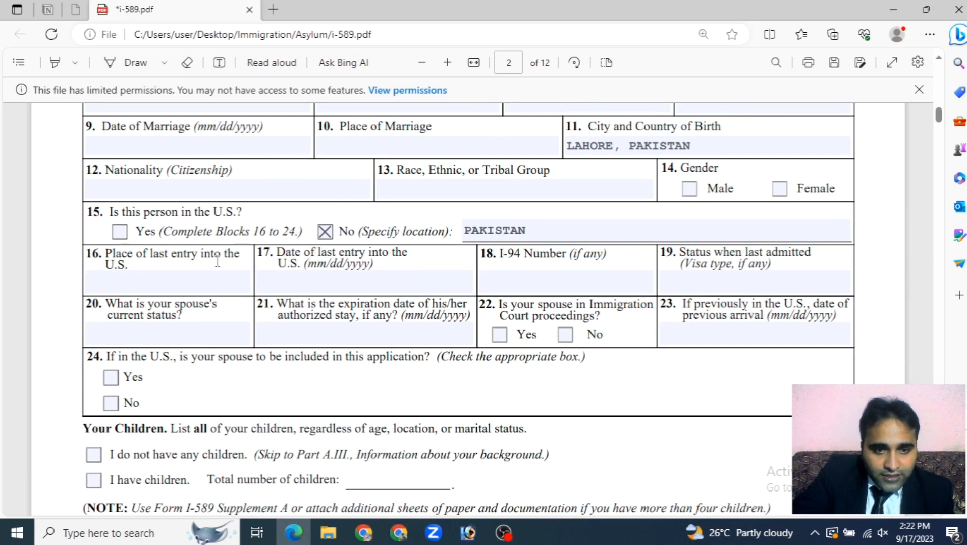
# Step: Clear the No answer and the specified location in question 15
pyautogui.click(325, 231)
pyautogui.click(530, 235)
pyautogui.press('BackSpace')
pyautogui.press('BackSpace')
pyautogui.press('BackSpace')
pyautogui.press('BackSpace')
pyautogui.press('BackSpace')
pyautogui.press('BackSpace')
pyautogui.press('BackSpace')
pyautogui.press('BackSpace')
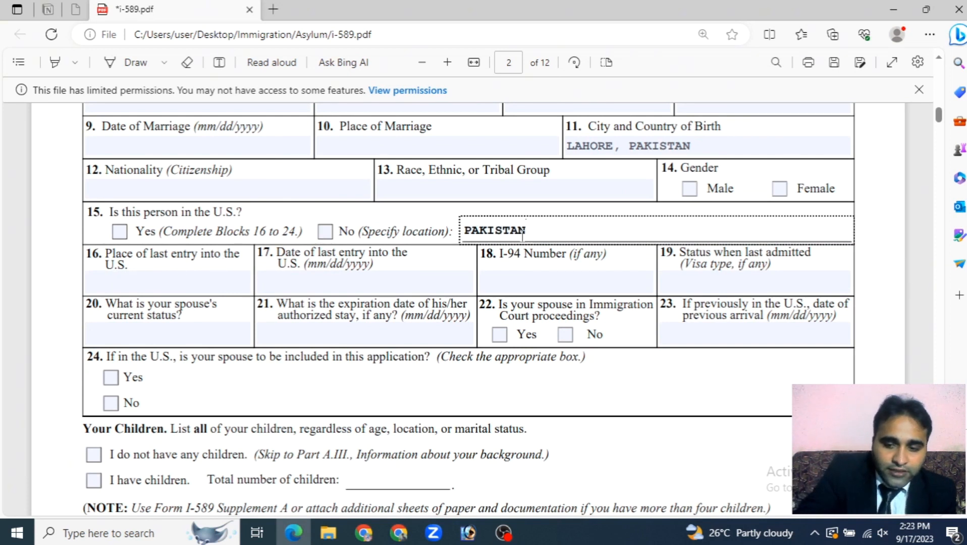
# Step: Go through the spouse's place of last entry, status when last admitted, current status and authorized stay expiration fields without filling them in
pyautogui.click(209, 288)
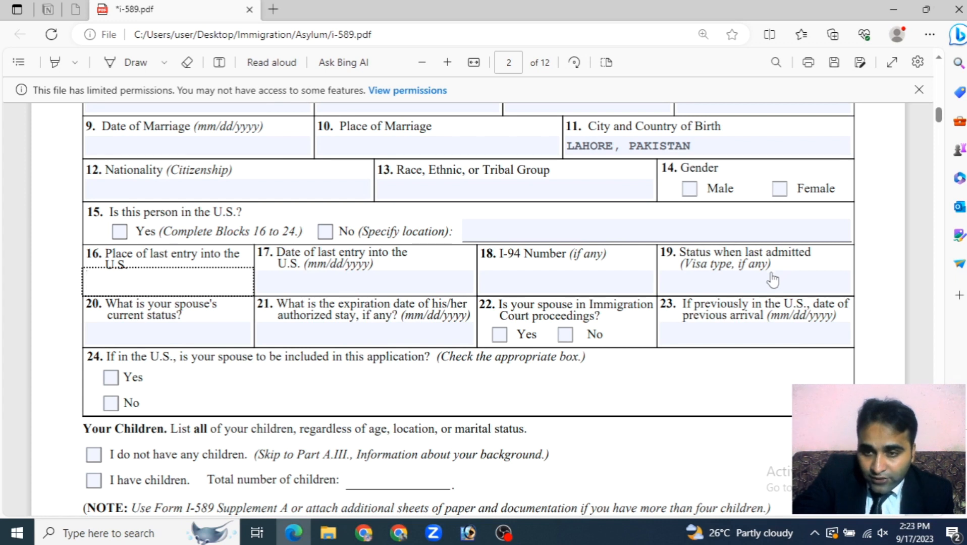
pyautogui.click(734, 278)
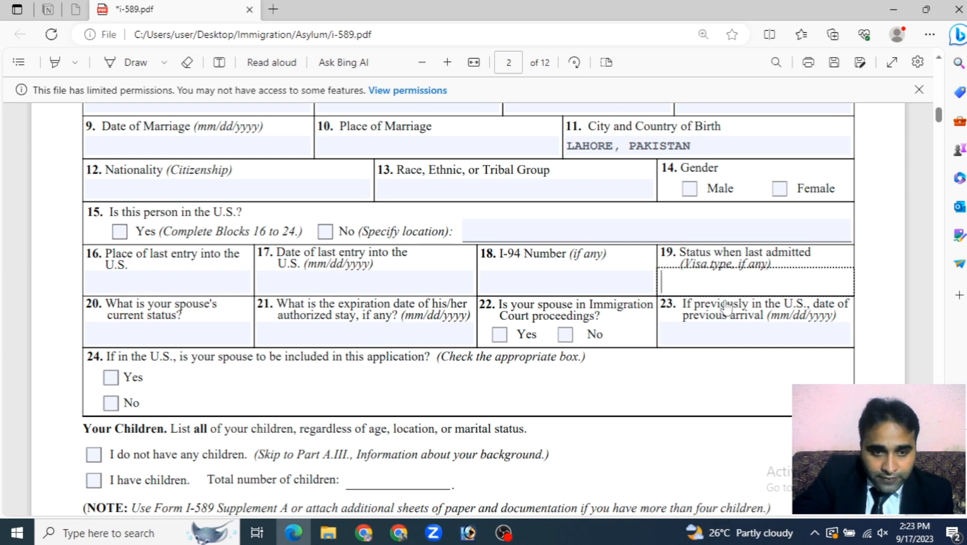
pyautogui.click(172, 339)
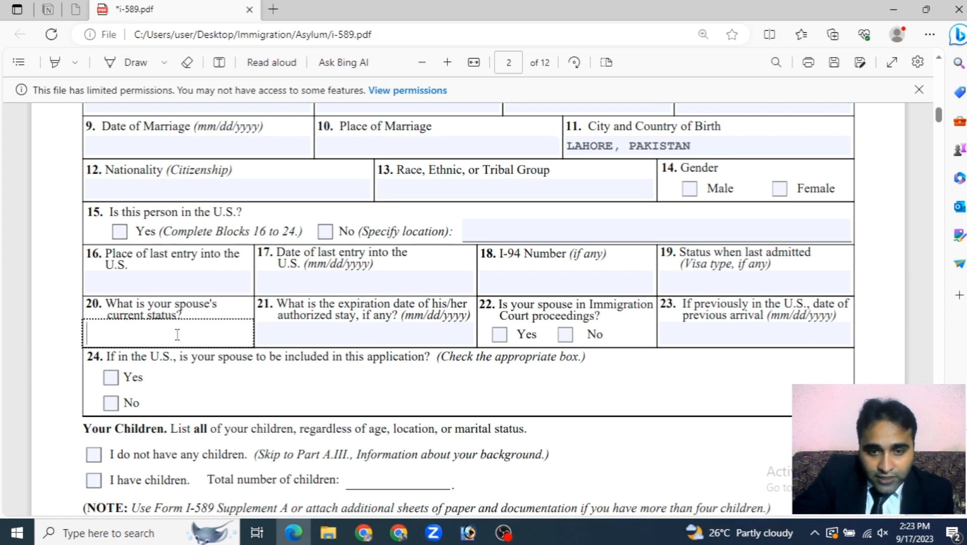
pyautogui.click(396, 331)
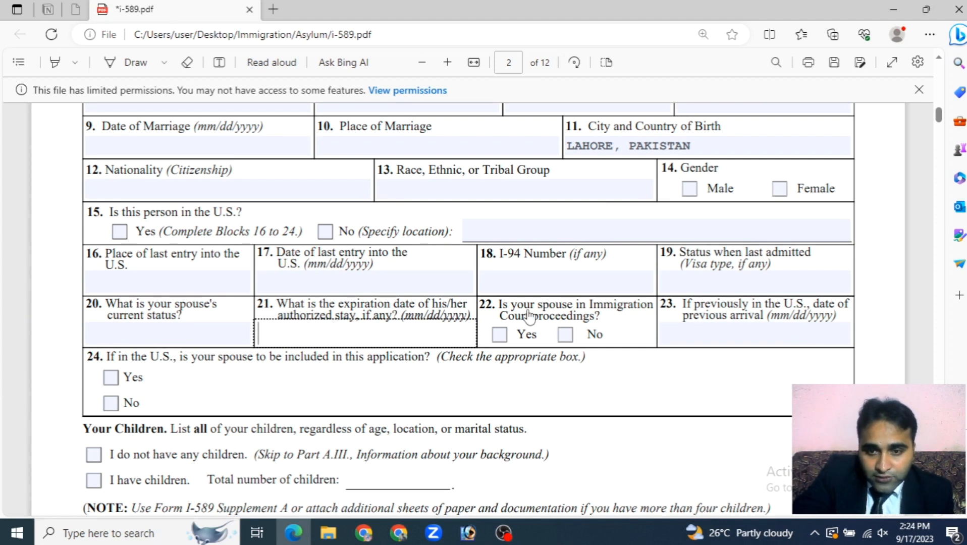
# Step: Answer No to question 22 on Immigration Court proceedings and Yes to question 24 on including the spouse in the application
pyautogui.click(500, 337)
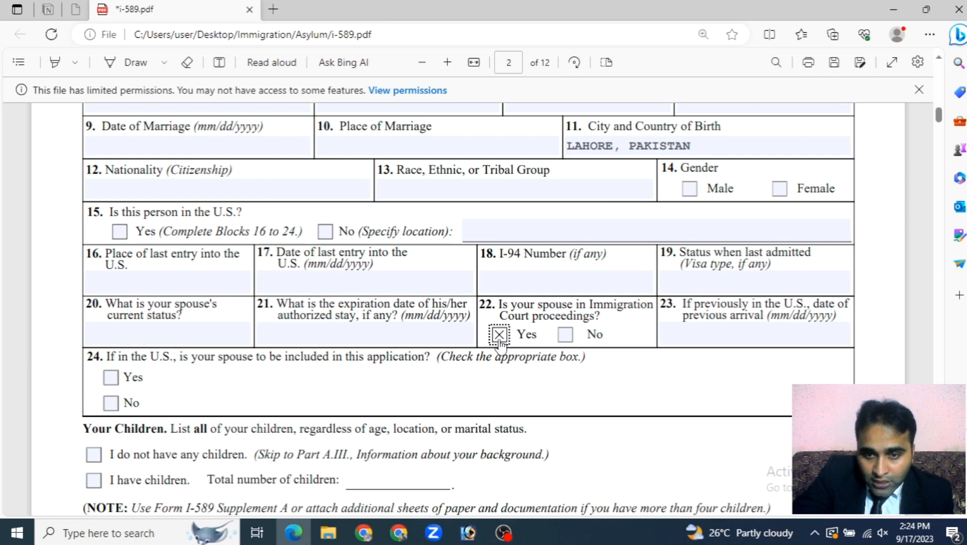
pyautogui.click(565, 335)
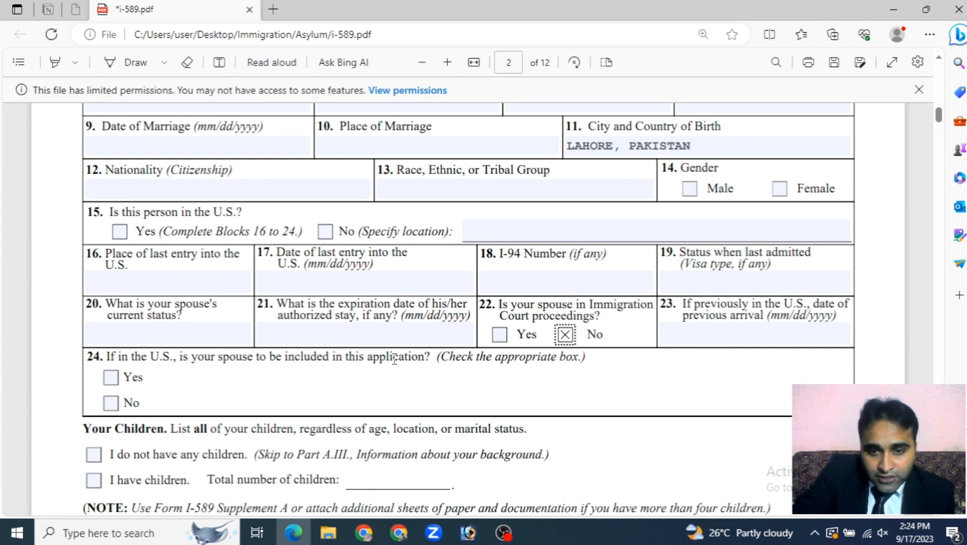
pyautogui.scroll(-3, 301, 353)
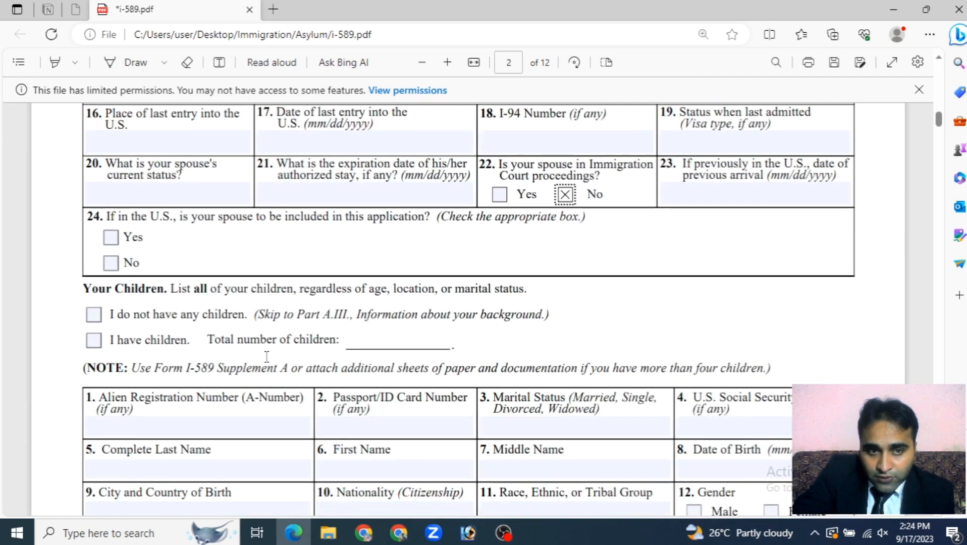
pyautogui.click(112, 240)
pyautogui.click(112, 242)
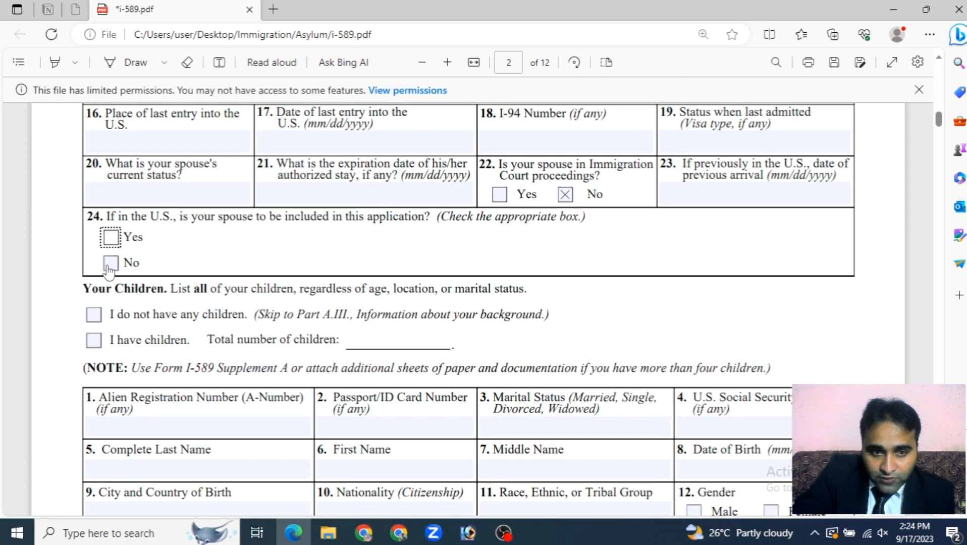
pyautogui.click(110, 264)
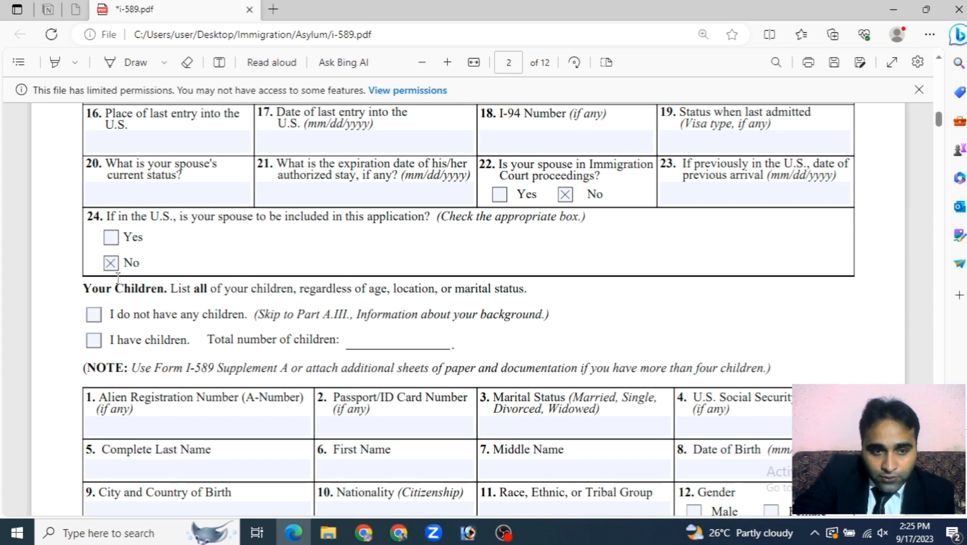
pyautogui.click(111, 237)
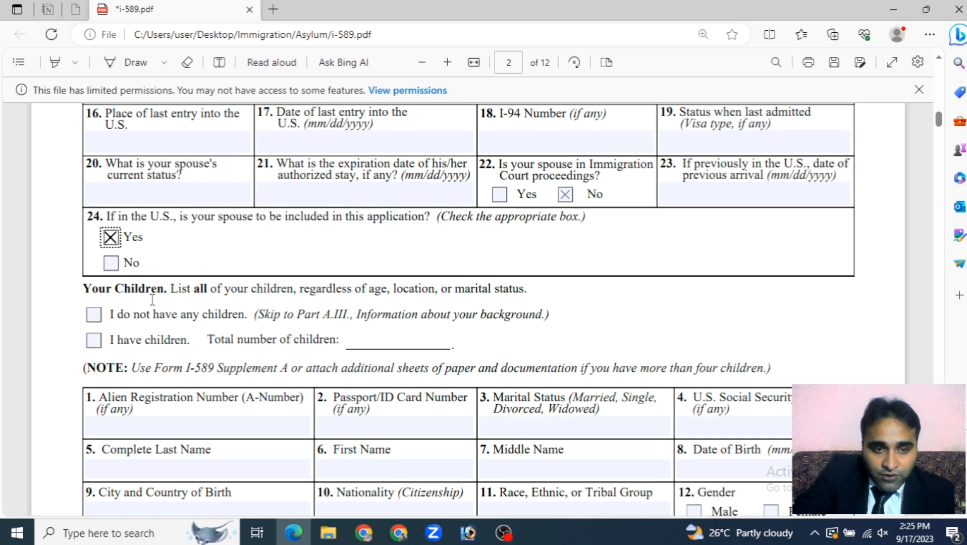
pyautogui.click(196, 307)
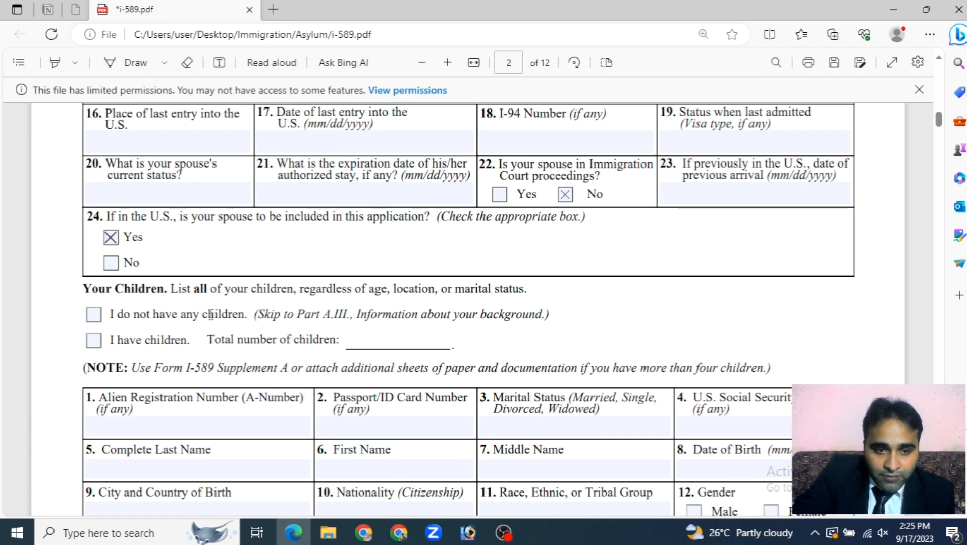
# Step: Mark "I have children" in the Your Children section and point out the total number of children field without filling it in
pyautogui.scroll(-2, 166, 316)
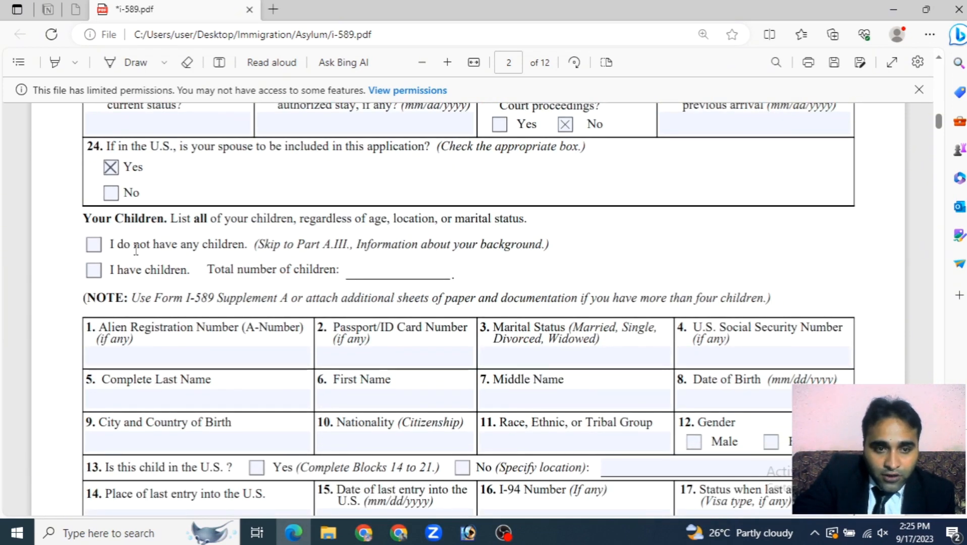
pyautogui.click(93, 246)
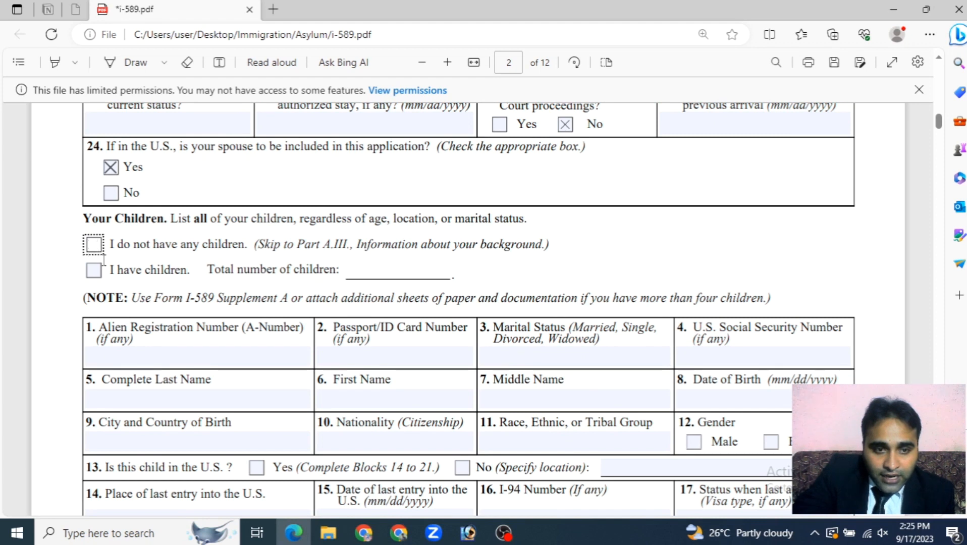
pyautogui.click(94, 270)
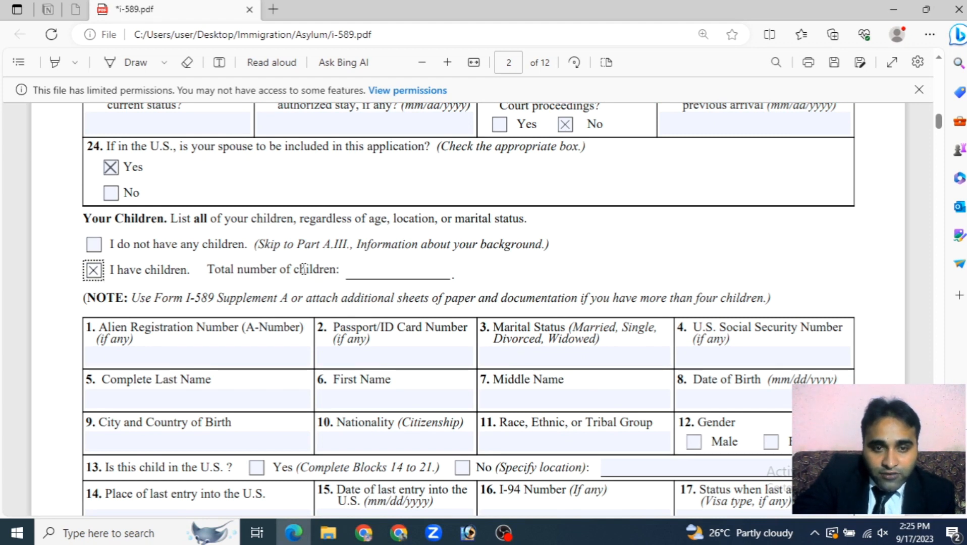
pyautogui.click(372, 272)
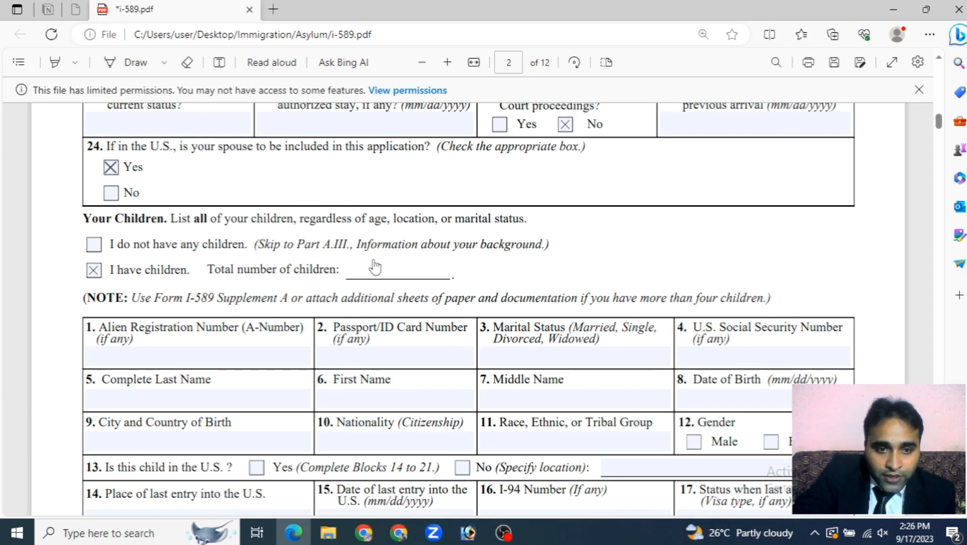
# Step: Find Supplement A, Form I-589 on page 11, highlight its title and view its section for listing additional children
pyautogui.scroll(-3, 174, 275)
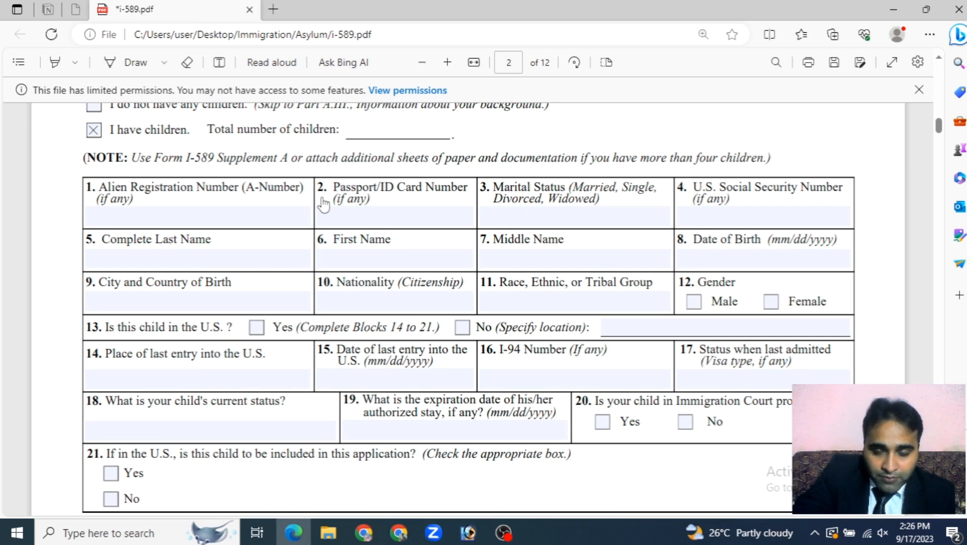
pyautogui.scroll(-7, 323, 205)
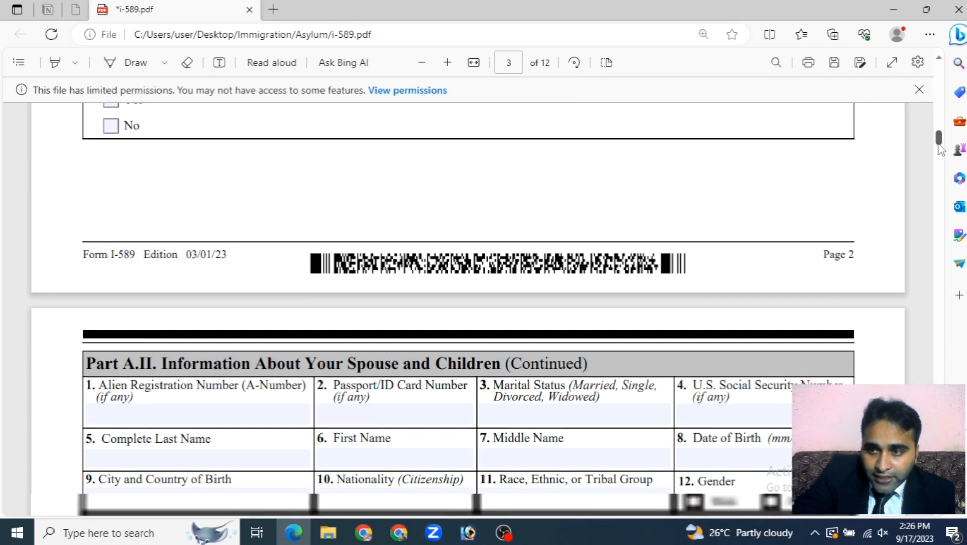
pyautogui.moveTo(940, 149); pyautogui.dragTo(940, 353)
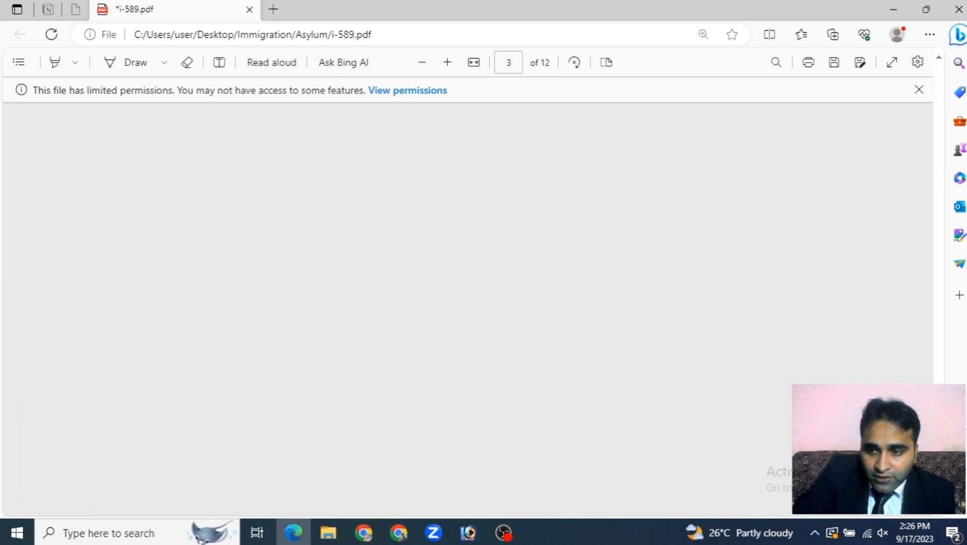
pyautogui.scroll(15, 495, 340)
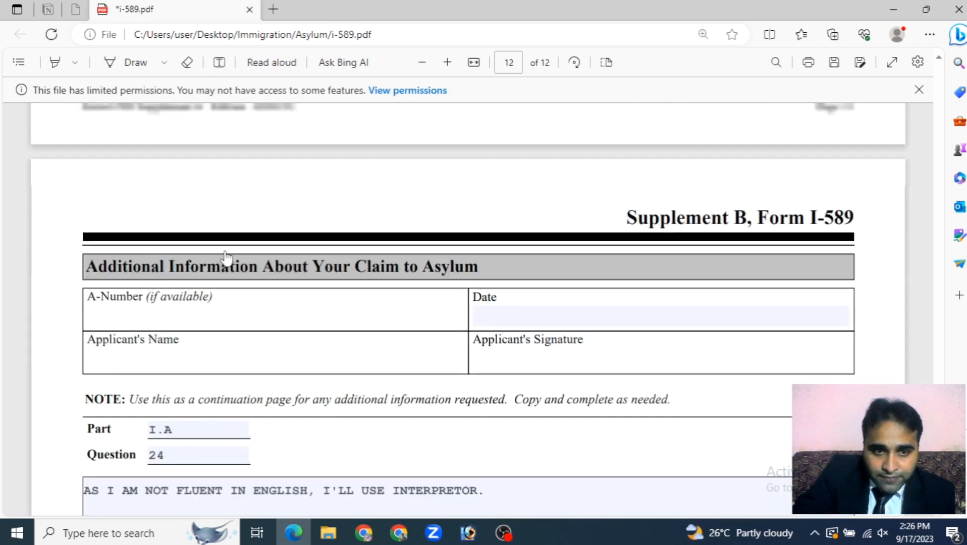
pyautogui.scroll(5, 253, 216)
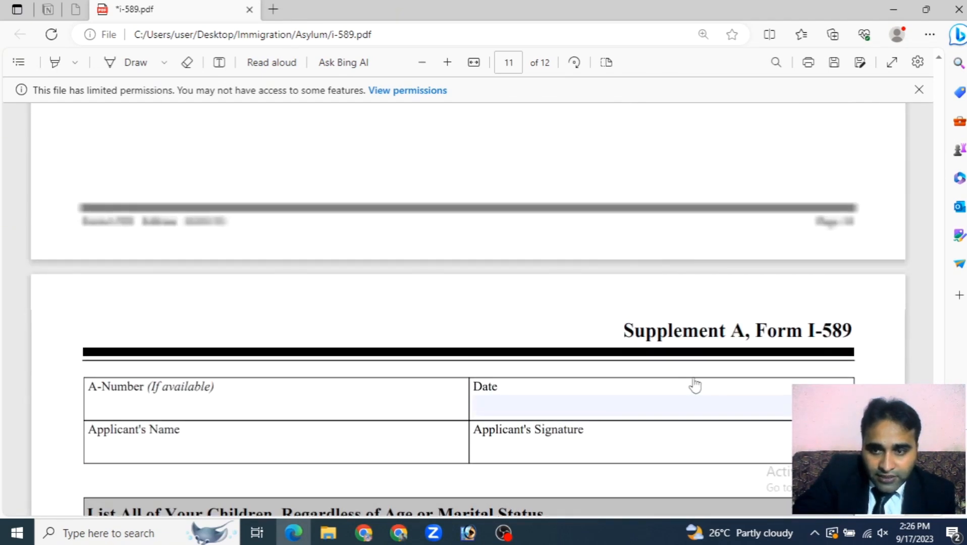
pyautogui.moveTo(622, 333); pyautogui.dragTo(887, 339)
pyautogui.scroll(-4, 722, 367)
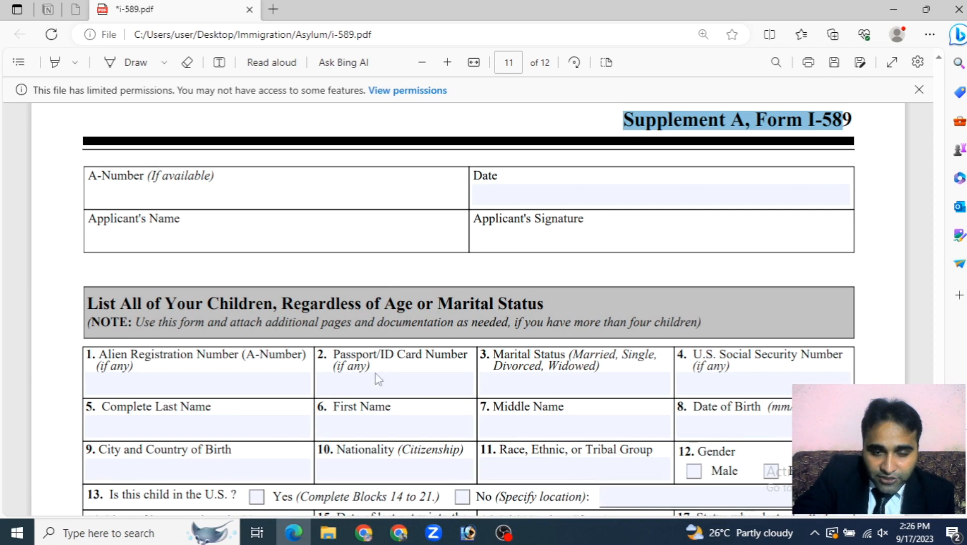
# Step: Return to the first child's block on page 2 and go through its A-Number, passport, marital status and Social Security fields without filling them in
pyautogui.scroll(-1, 285, 399)
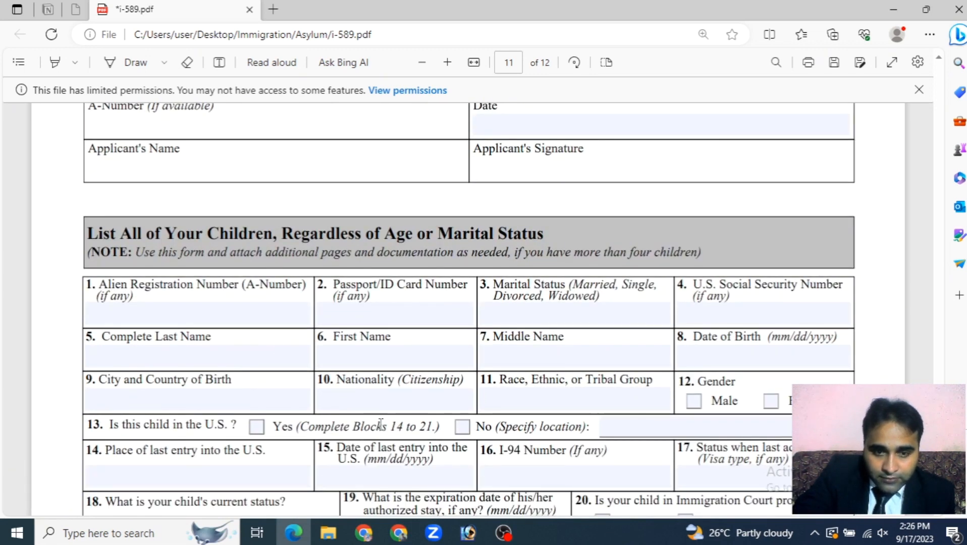
pyautogui.moveTo(939, 464); pyautogui.dragTo(938, 114)
pyautogui.scroll(-8, 326, 348)
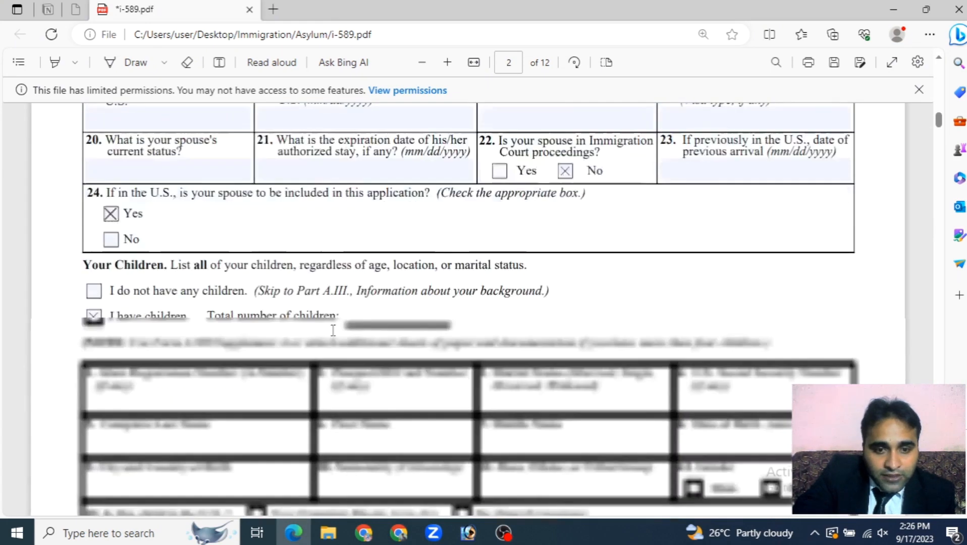
pyautogui.scroll(-4, 325, 348)
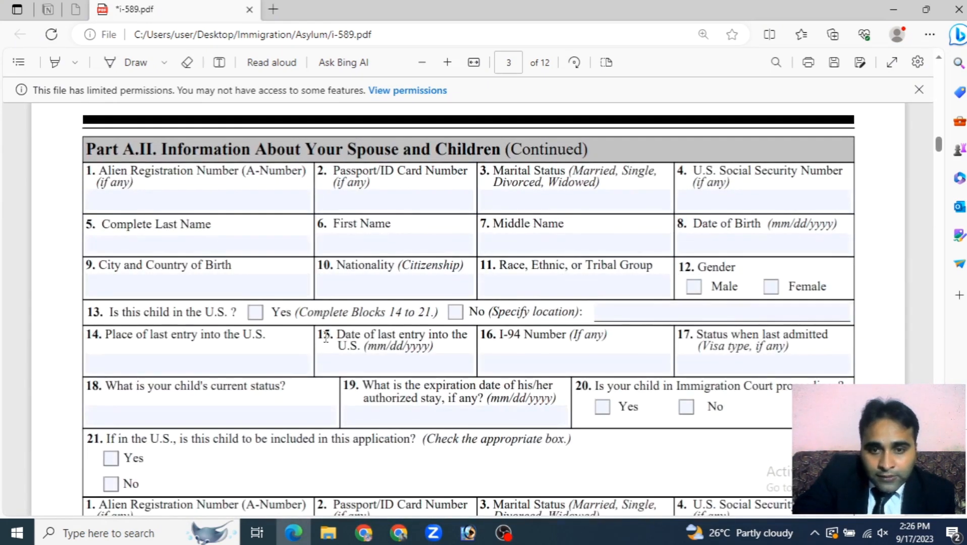
pyautogui.scroll(3, 303, 345)
pyautogui.scroll(8, 295, 345)
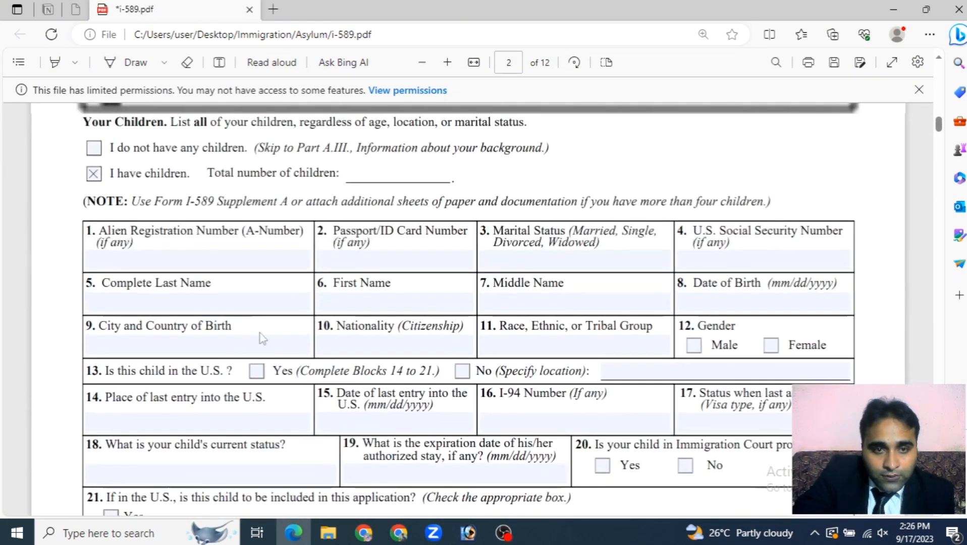
pyautogui.click(115, 264)
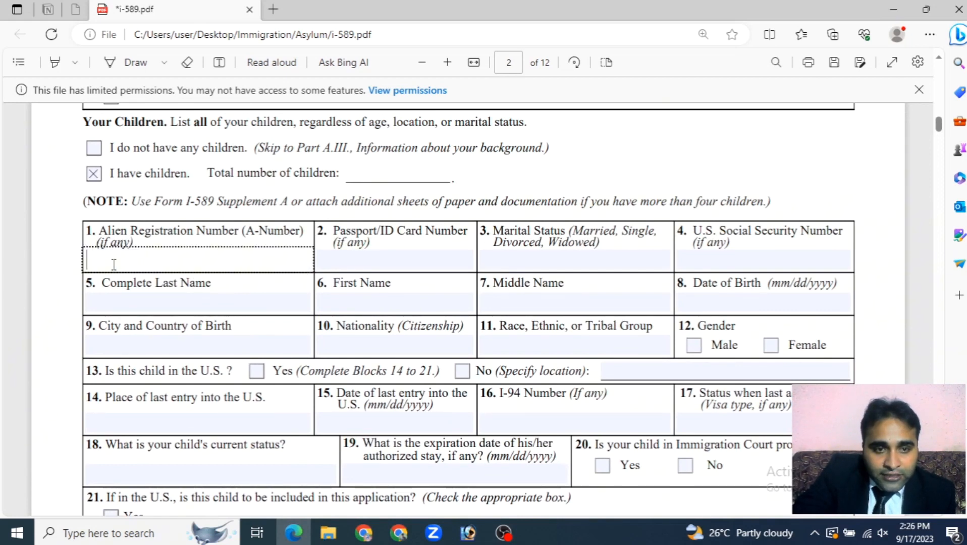
pyautogui.click(369, 261)
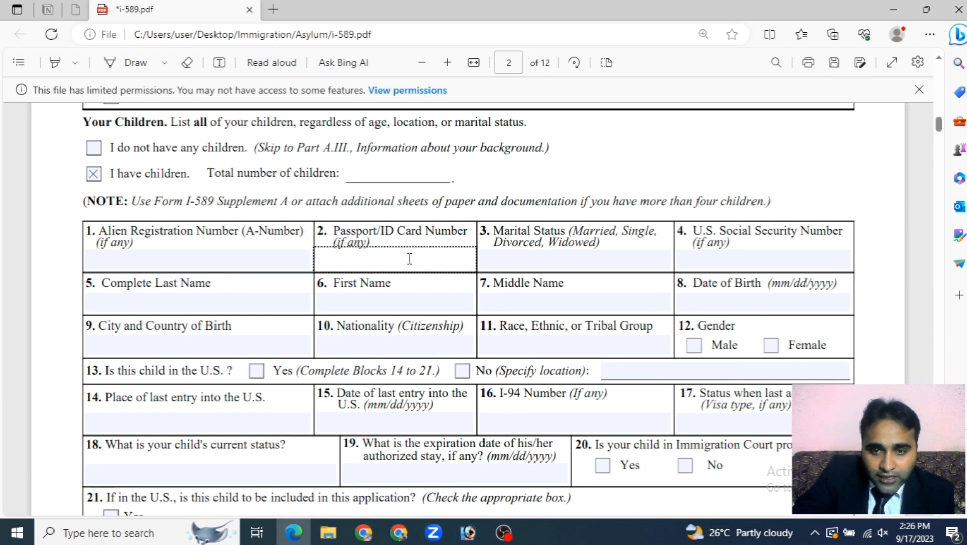
pyautogui.click(598, 262)
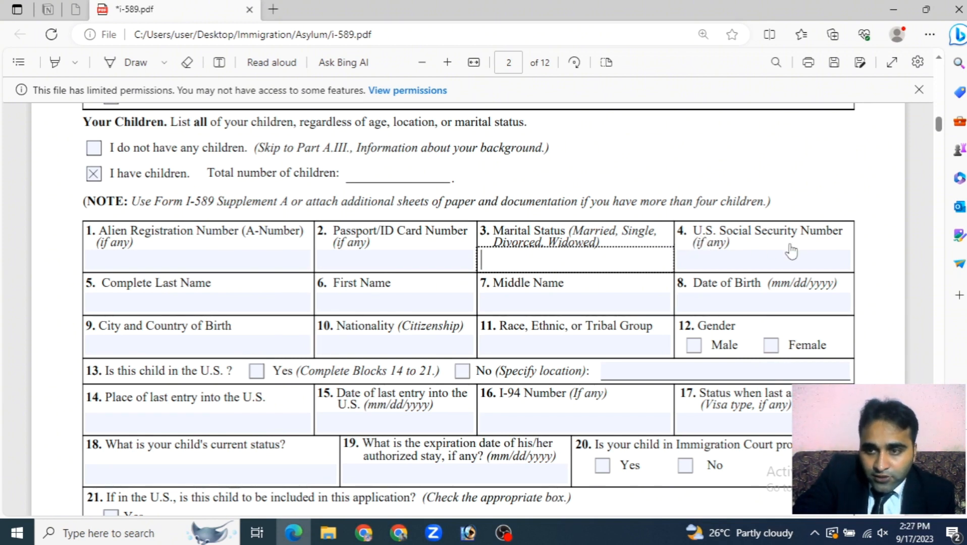
pyautogui.click(755, 263)
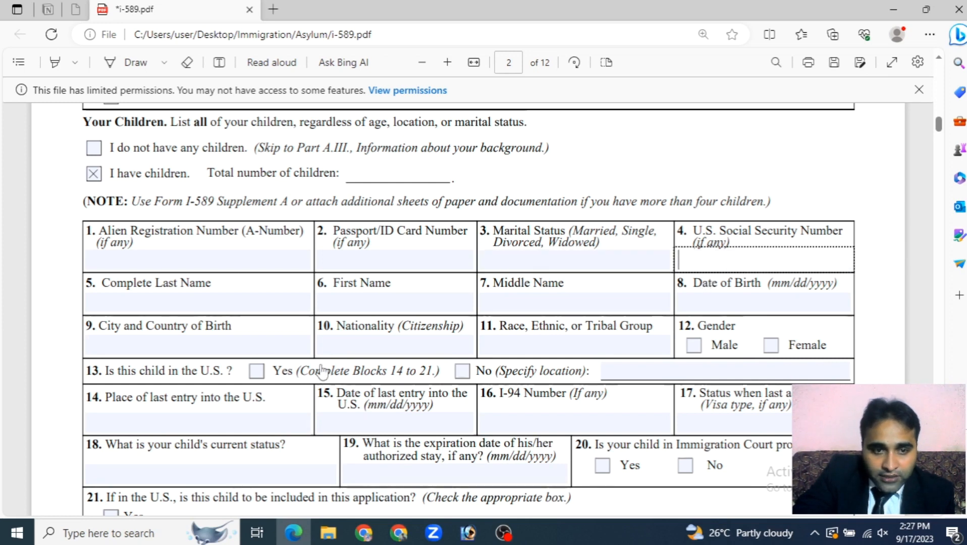
# Step: Go through the first child's name, date of birth, nationality and race, ethnic or tribal group fields without filling them in
pyautogui.click(280, 305)
pyautogui.click(453, 309)
pyautogui.click(535, 310)
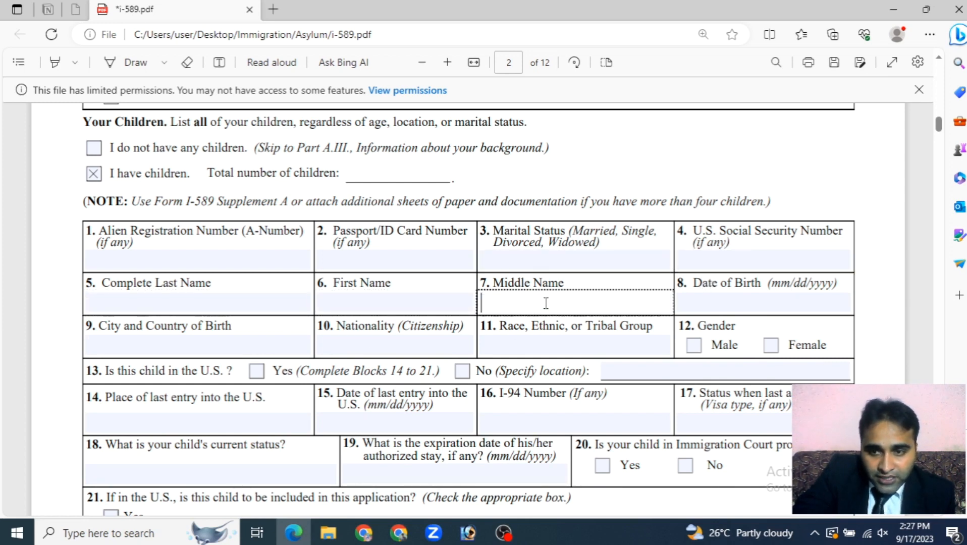
pyautogui.click(713, 303)
pyautogui.scroll(-3, 165, 259)
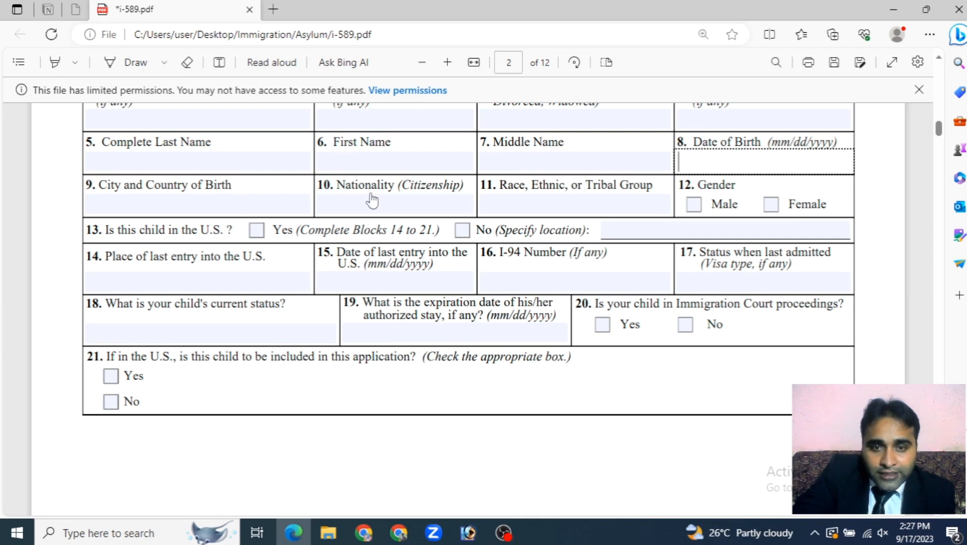
pyautogui.click(401, 205)
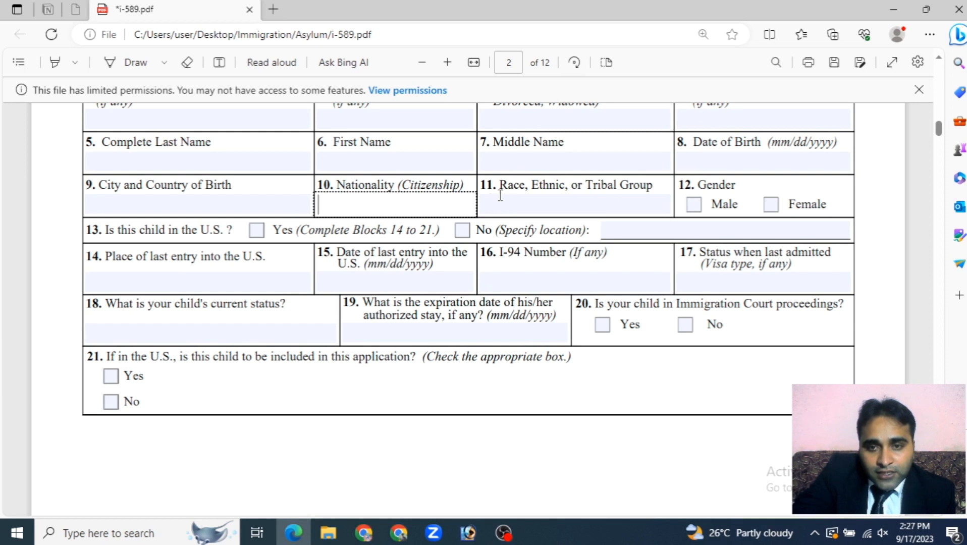
pyautogui.click(614, 203)
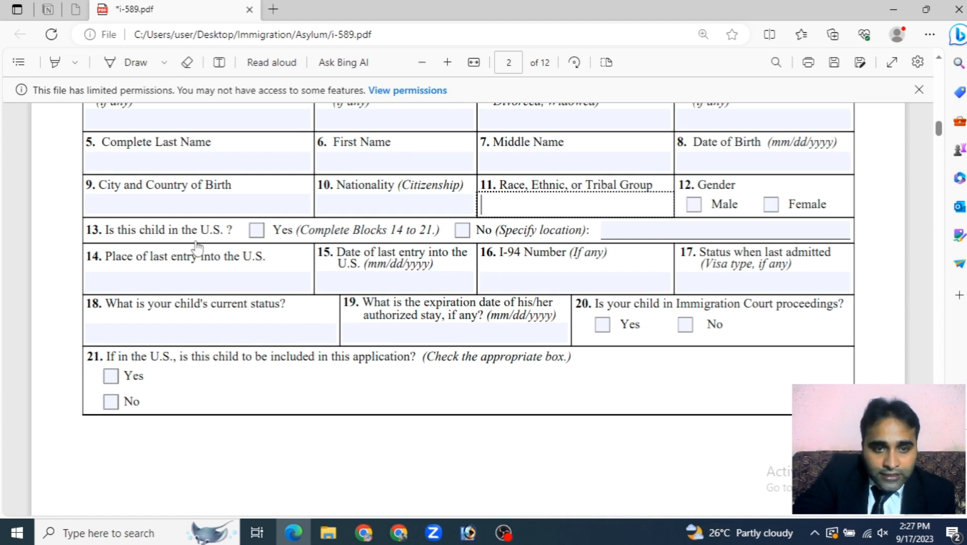
# Step: Answer Yes to question 13 on whether the first child is in the U.S
pyautogui.click(257, 231)
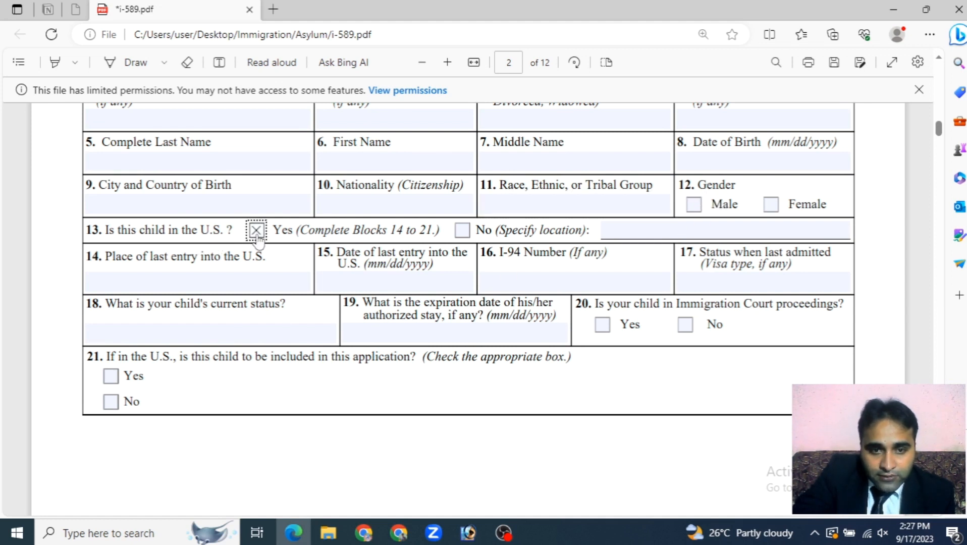
pyautogui.click(257, 234)
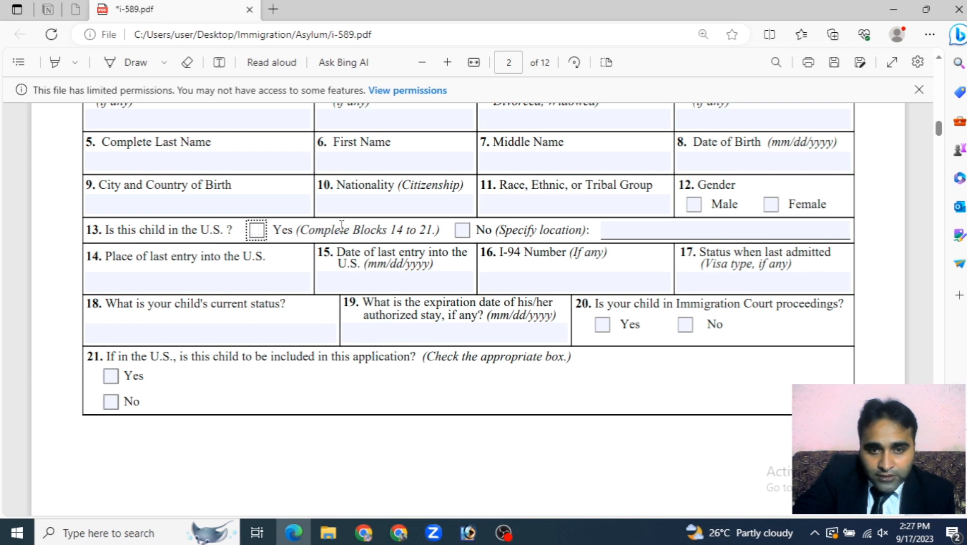
pyautogui.click(462, 231)
pyautogui.click(605, 232)
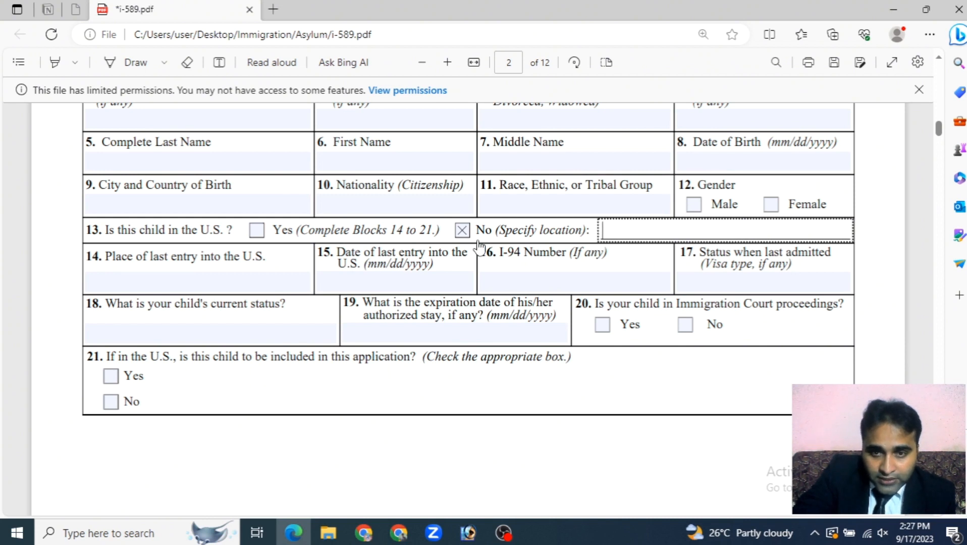
pyautogui.click(464, 233)
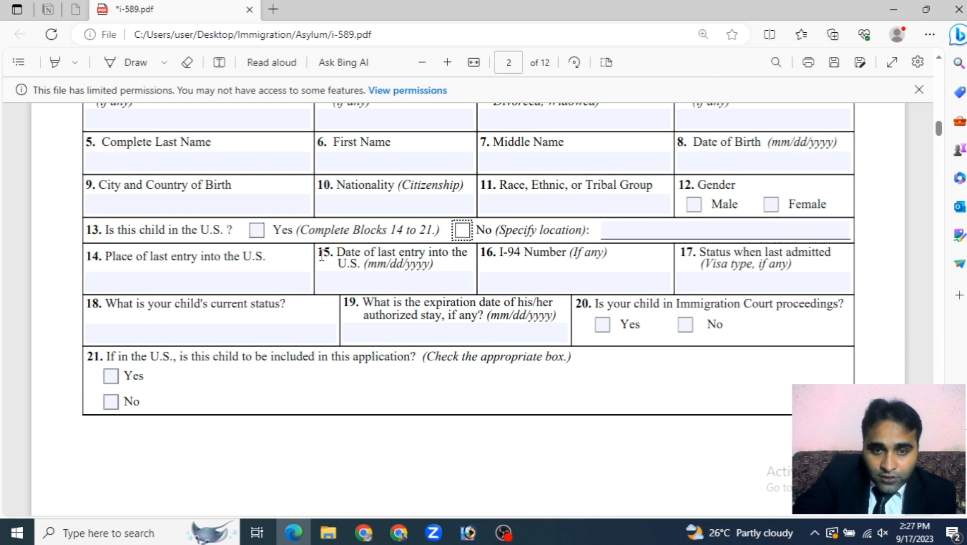
pyautogui.click(257, 232)
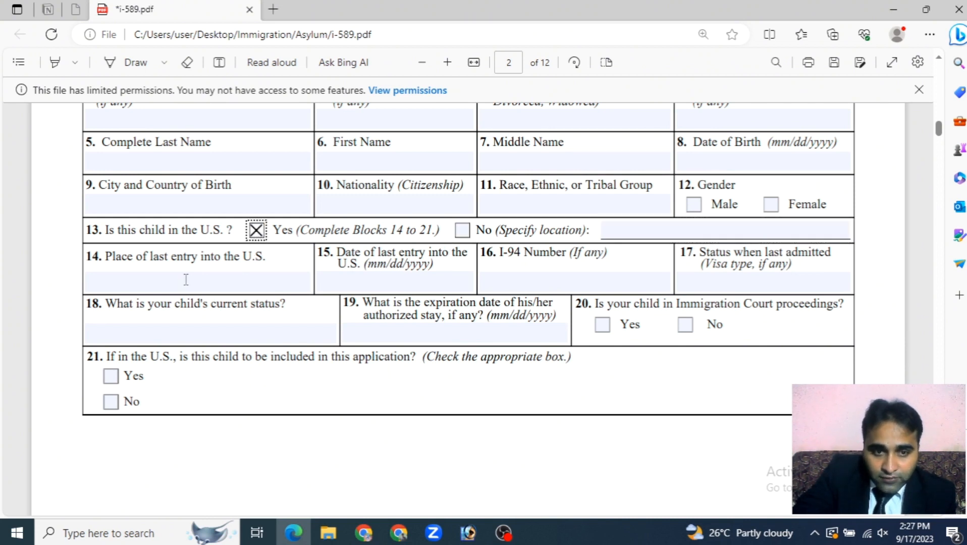
# Step: Go through the first child's last entry, I-94, admission status, current status and authorized stay fields in blocks 14 to 19, leaving them blank
pyautogui.click(168, 282)
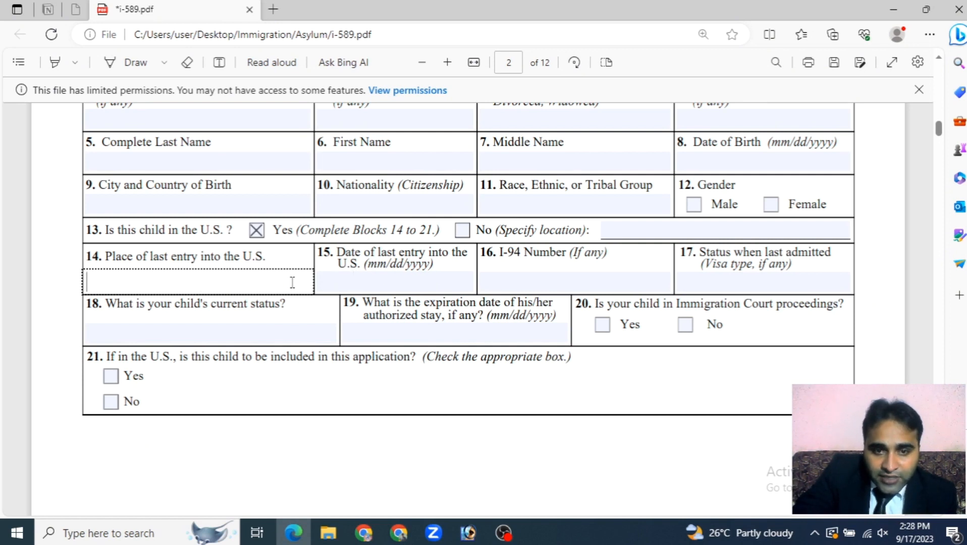
pyautogui.click(371, 282)
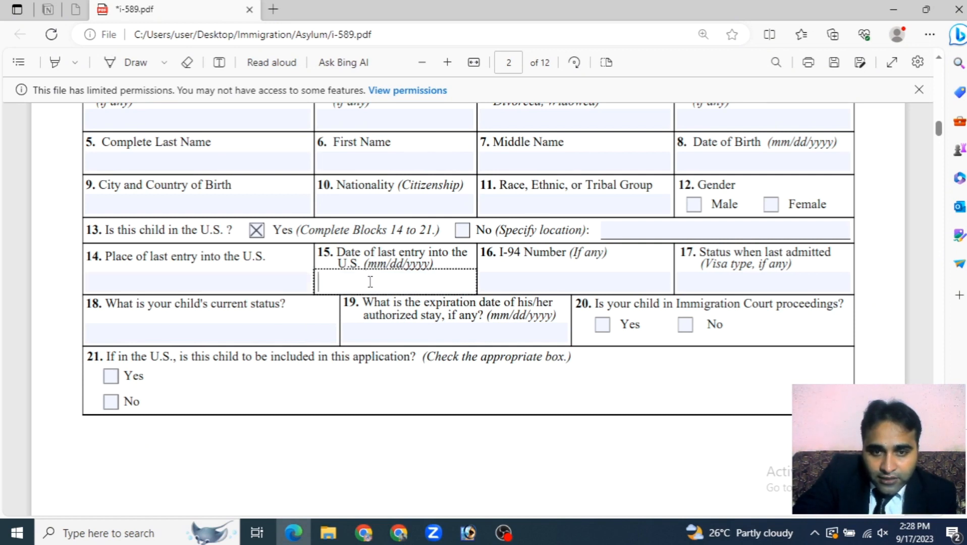
pyautogui.click(519, 274)
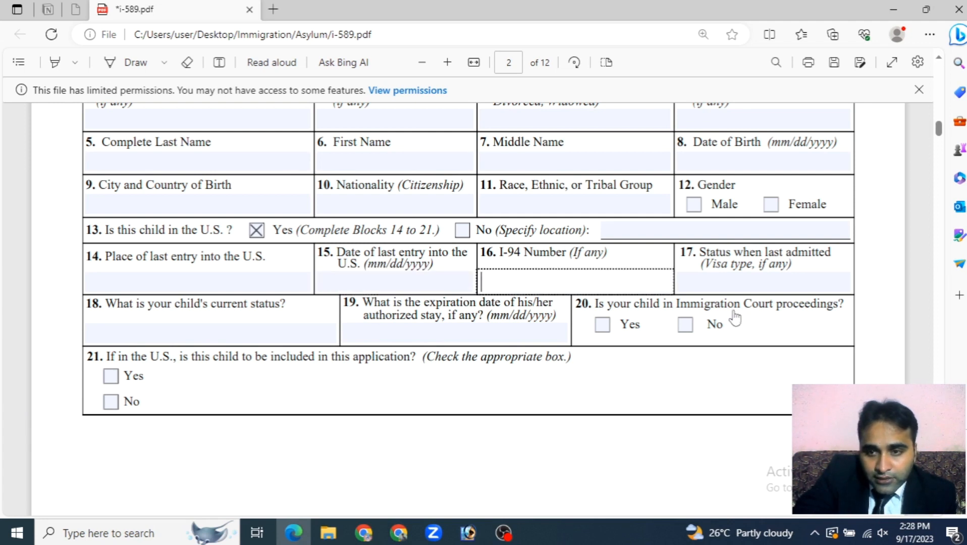
pyautogui.click(722, 282)
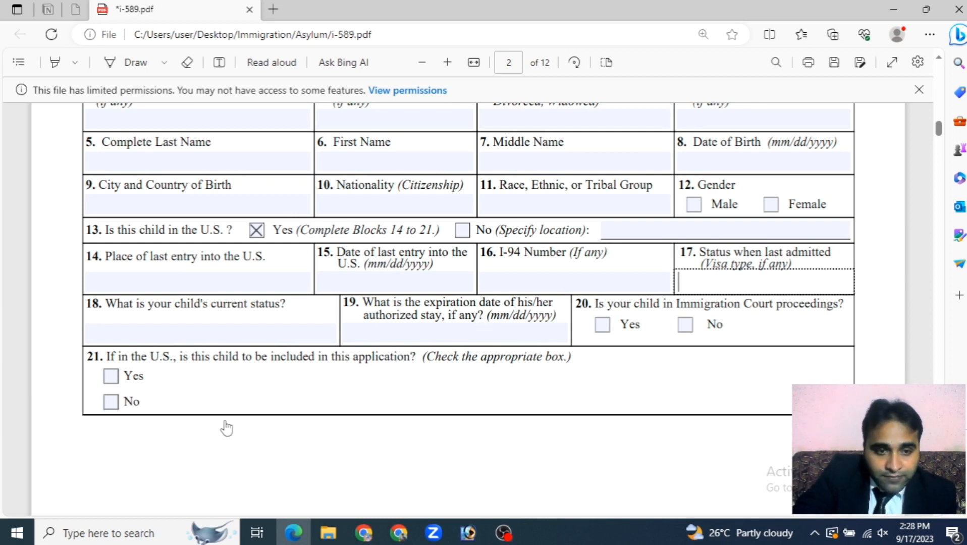
pyautogui.click(200, 337)
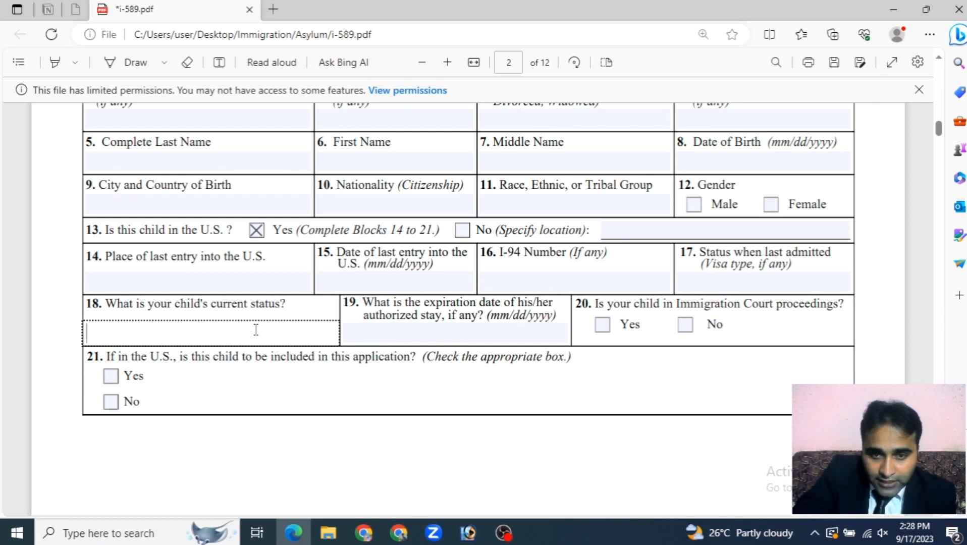
pyautogui.click(415, 341)
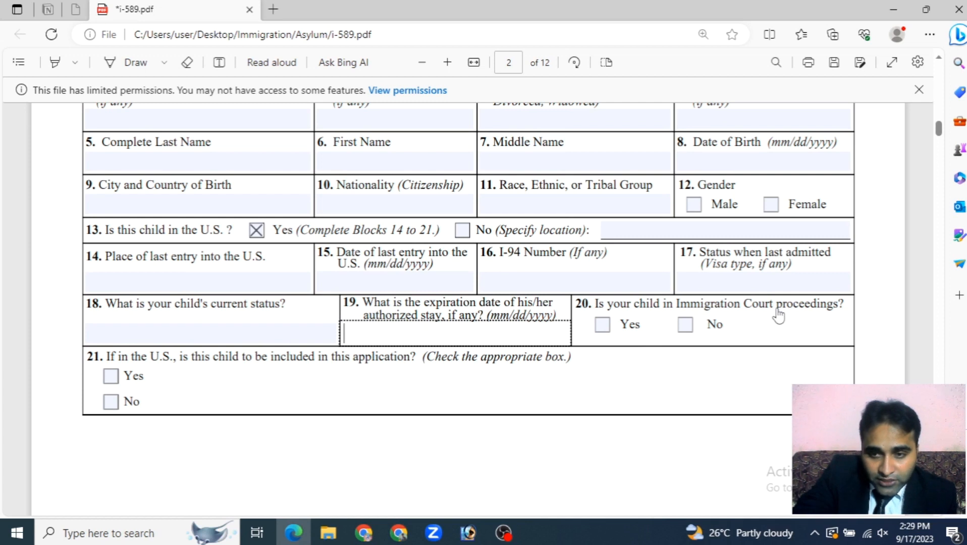
# Step: Answer No to question 20 on the child's Immigration Court proceedings and Yes to question 21 on including the child in the application
pyautogui.click(602, 327)
pyautogui.click(602, 327)
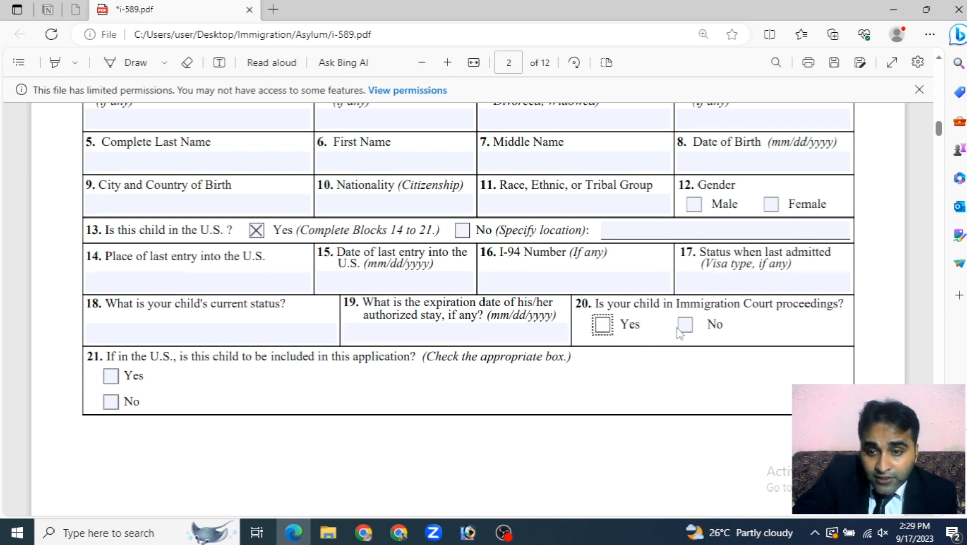
pyautogui.click(687, 329)
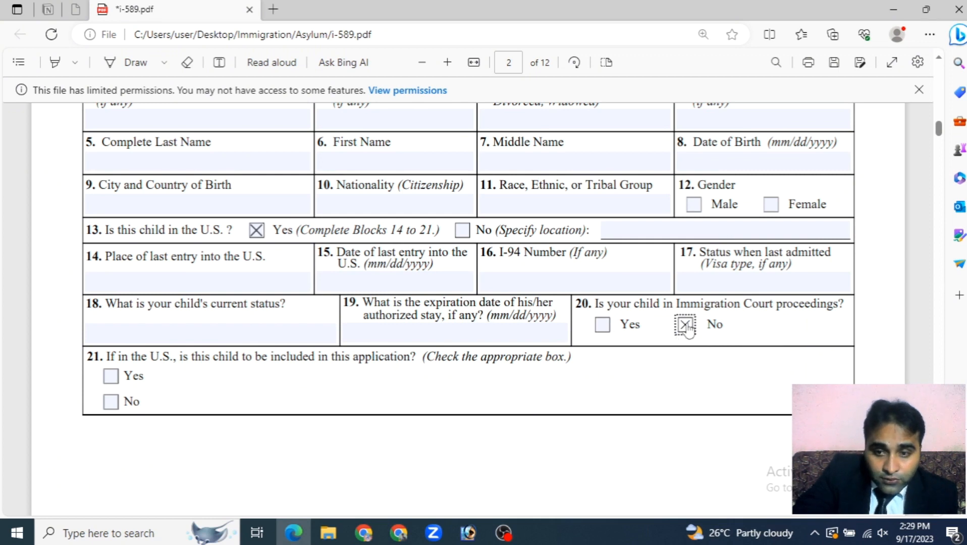
pyautogui.click(686, 329)
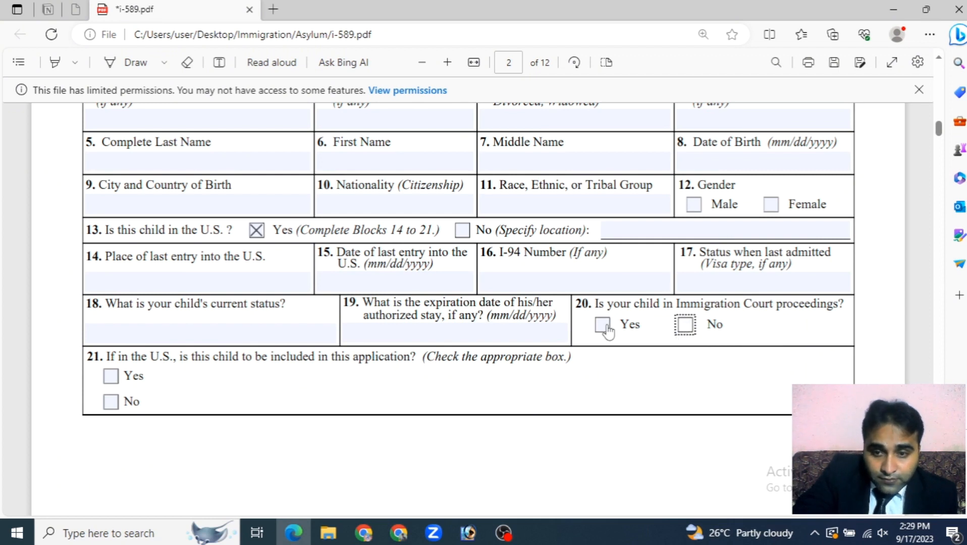
pyautogui.click(687, 329)
pyautogui.scroll(-3, 291, 356)
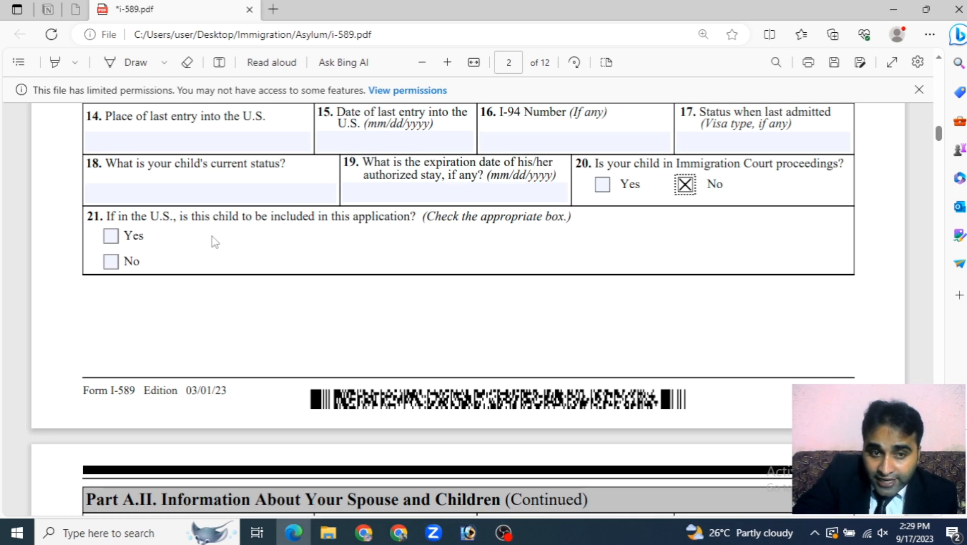
pyautogui.click(112, 243)
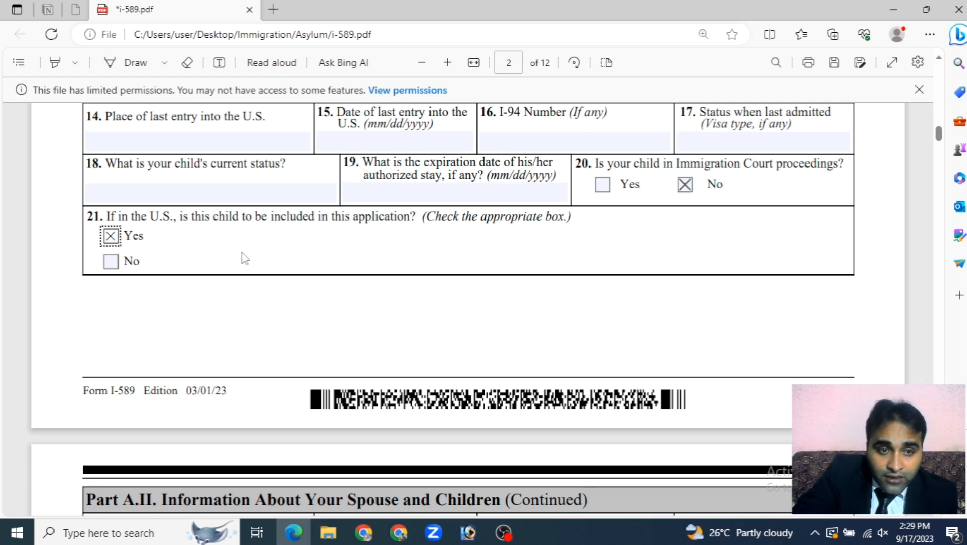
# Step: Look through the blocks for the other children on page 3 without filling them in, and continue to Part A.III on page 4
pyautogui.scroll(-1, 237, 262)
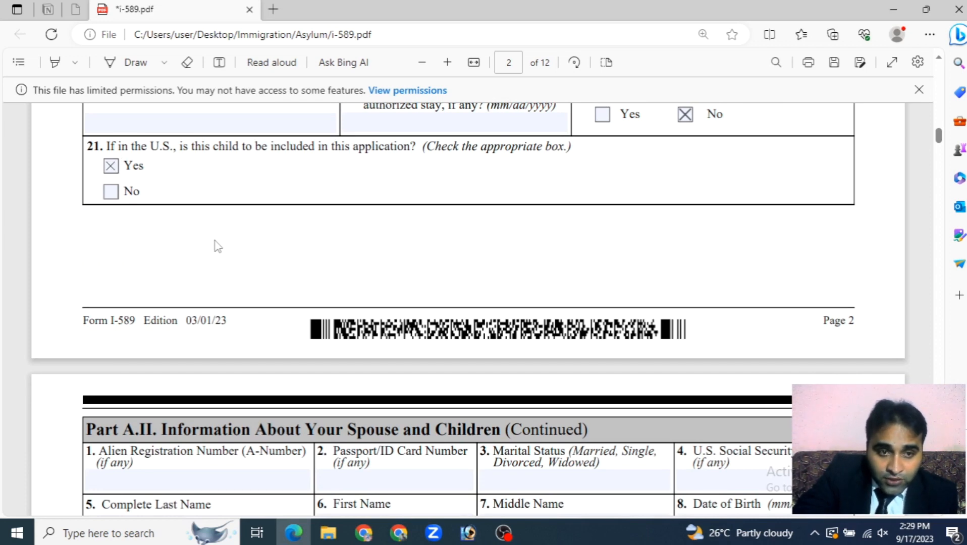
pyautogui.scroll(-3, 216, 247)
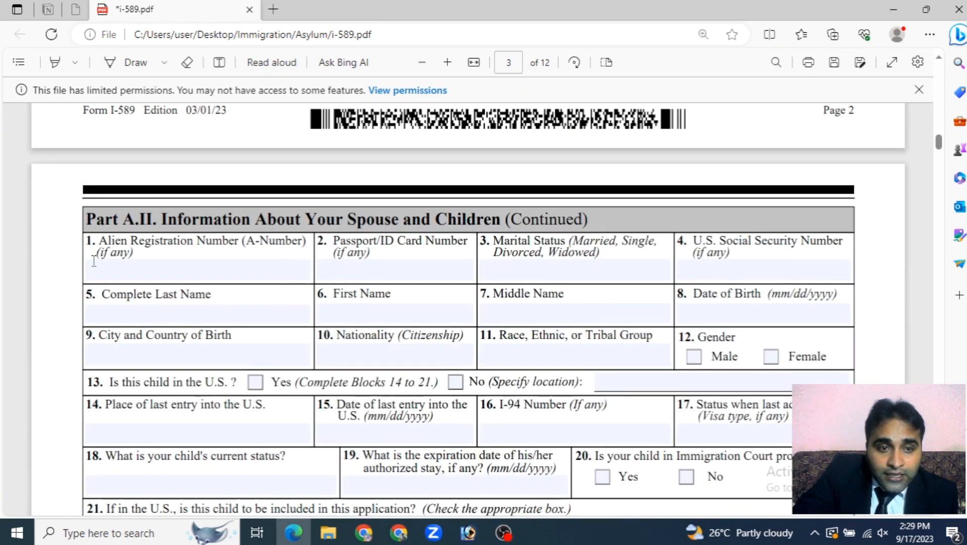
pyautogui.click(116, 264)
pyautogui.click(360, 266)
pyautogui.scroll(-3, 226, 308)
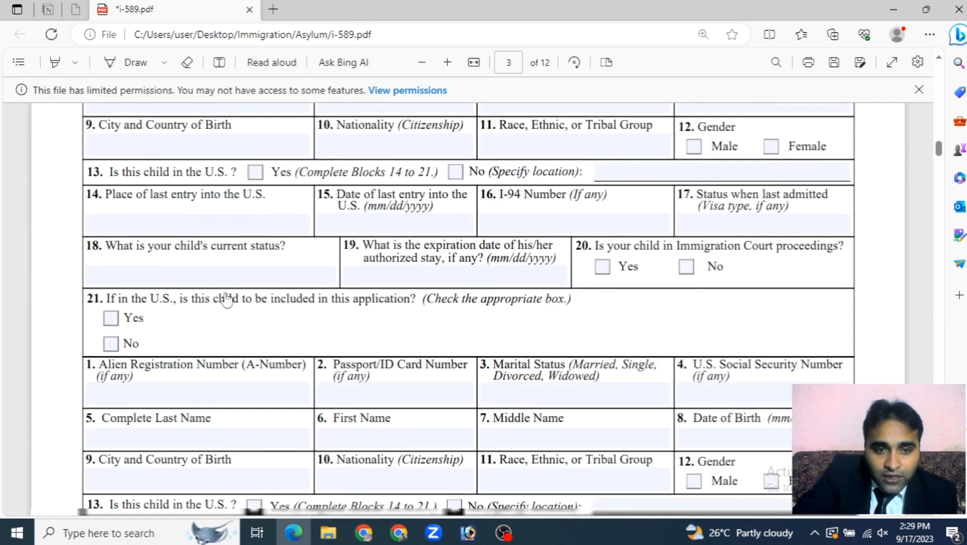
pyautogui.scroll(-3, 242, 303)
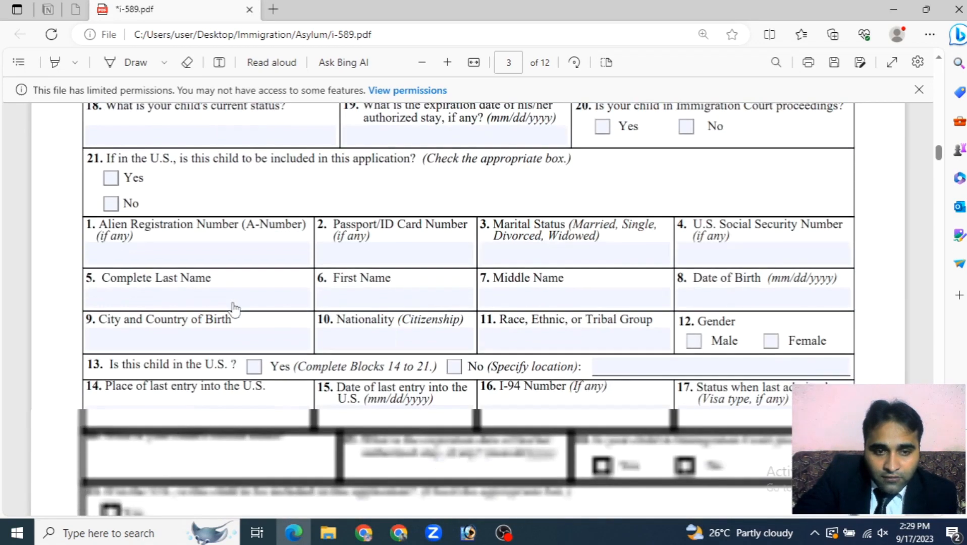
pyautogui.click(180, 253)
pyautogui.scroll(-2, 222, 285)
pyautogui.scroll(-2, 224, 286)
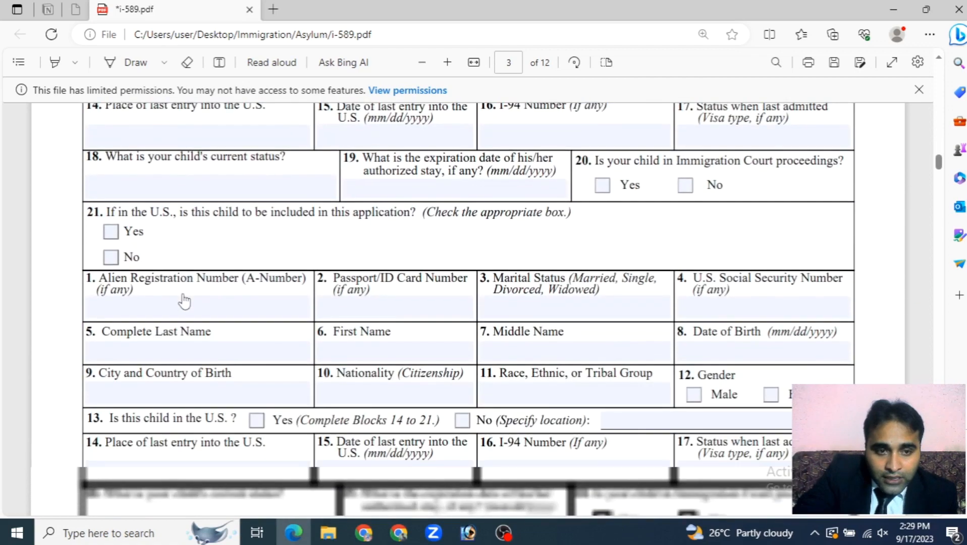
pyautogui.click(164, 303)
pyautogui.scroll(-4, 216, 305)
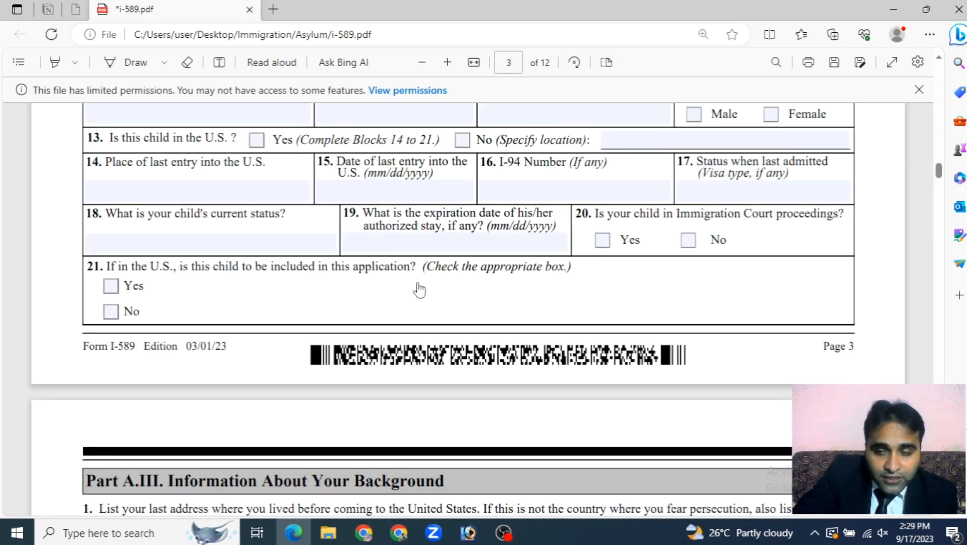
pyautogui.scroll(-5, 505, 280)
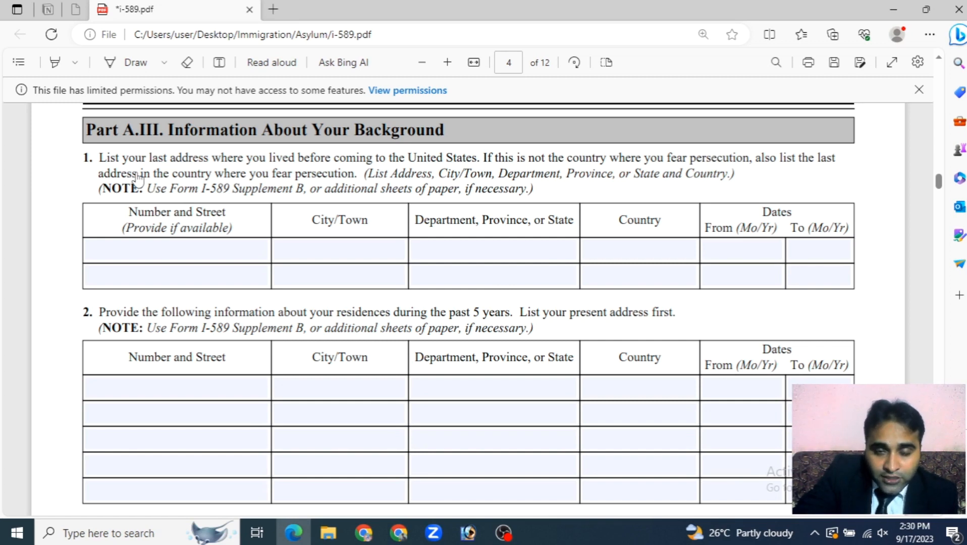
# Step: Enter N/A for current status in block 18 and for authorized stay expiration in block 19 of the uppermost child section on page 3
pyautogui.scroll(6, 198, 154)
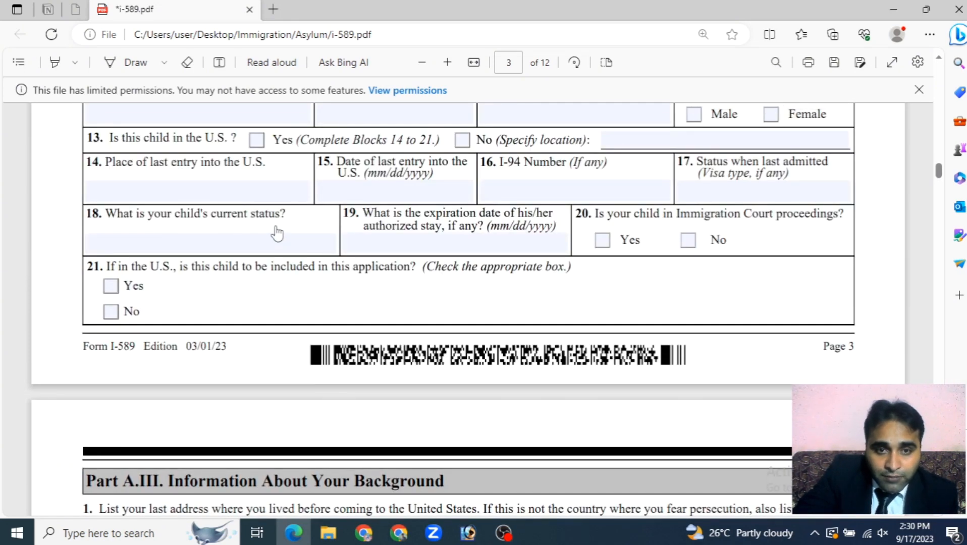
pyautogui.scroll(5, 277, 233)
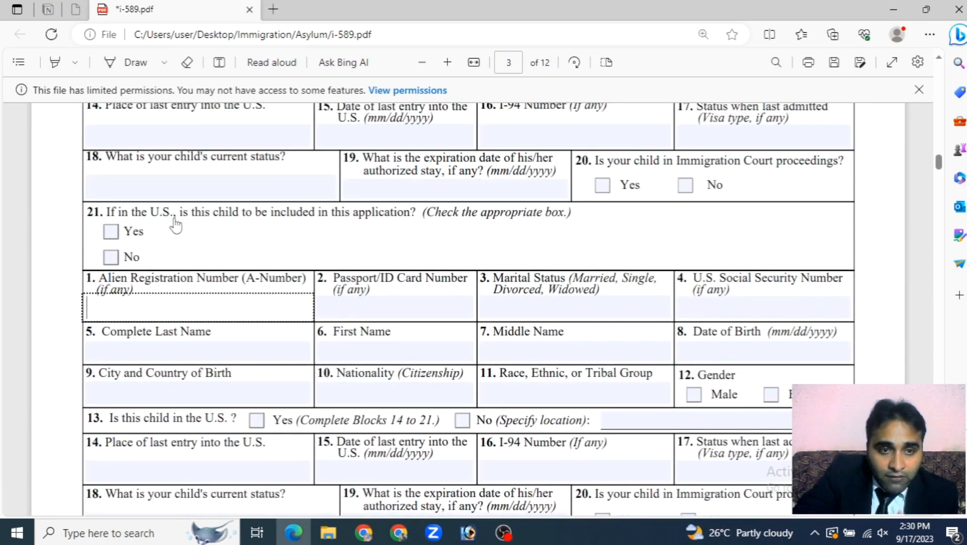
pyautogui.scroll(3, 176, 268)
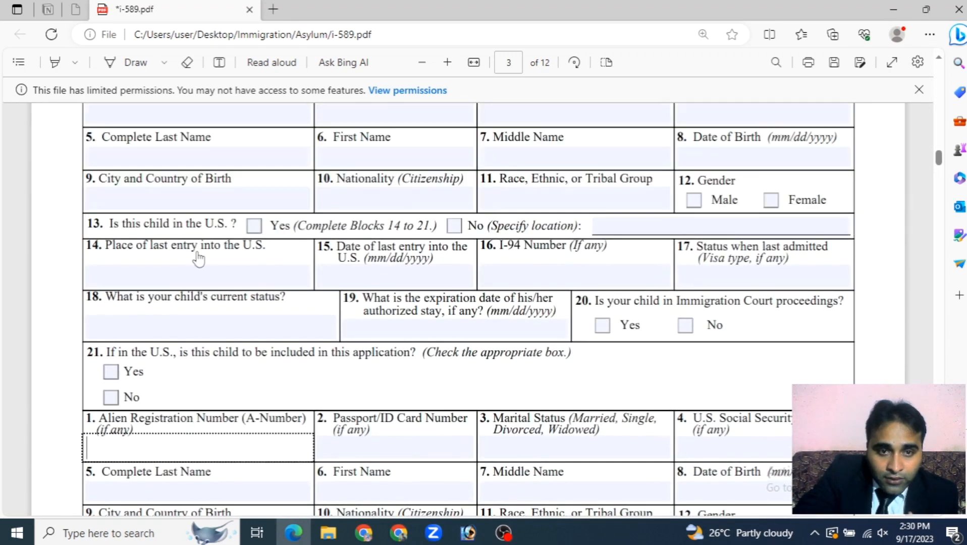
pyautogui.scroll(-3, 198, 258)
pyautogui.click(178, 202)
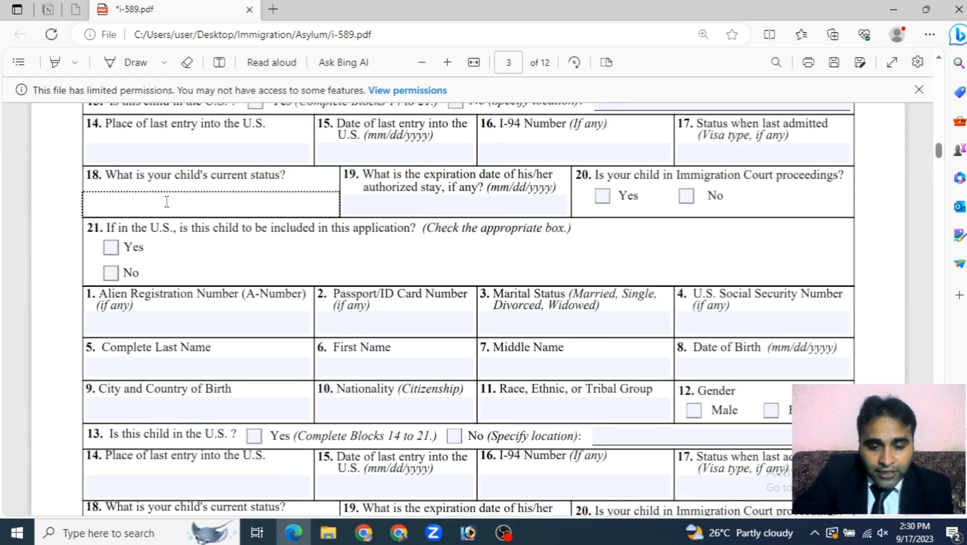
pyautogui.write('N/A')
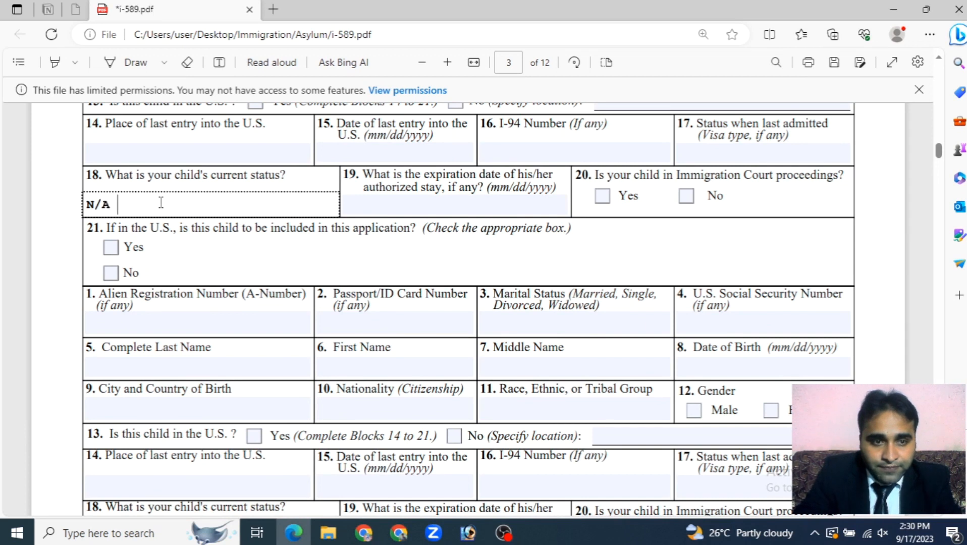
pyautogui.click(376, 200)
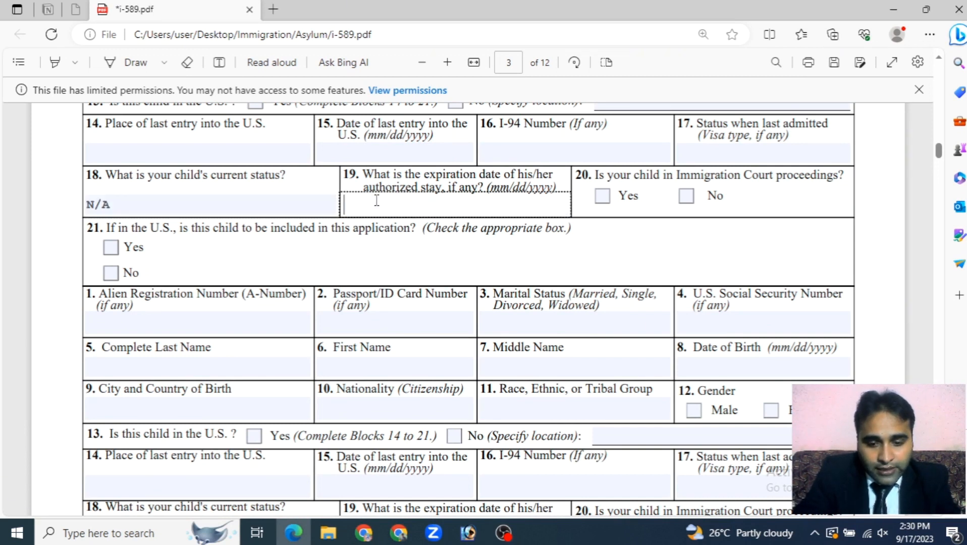
pyautogui.write('N/A')
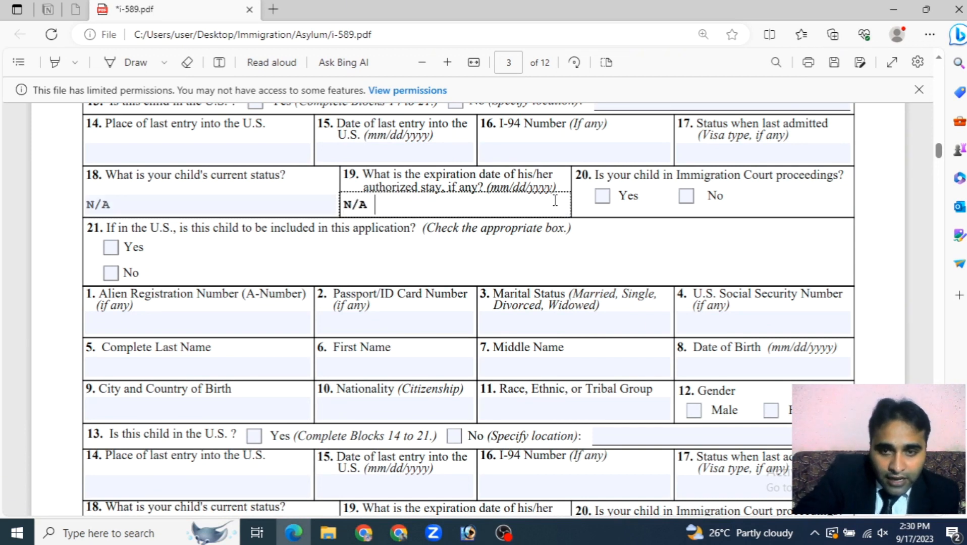
# Step: Go through the ID number, marital status and name fields of the following child section without filling them in, and continue to Part A.III
pyautogui.click(281, 317)
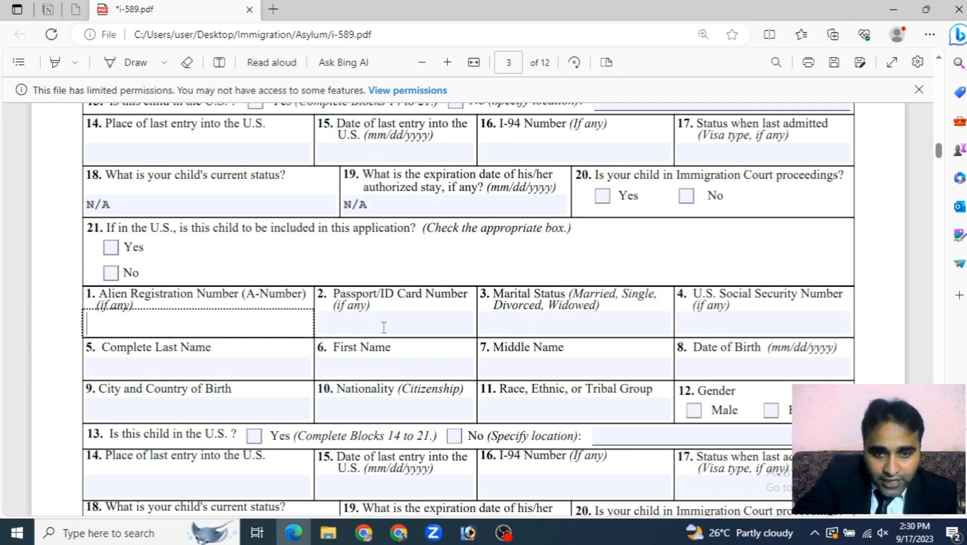
pyautogui.click(438, 328)
pyautogui.click(556, 320)
pyautogui.click(700, 329)
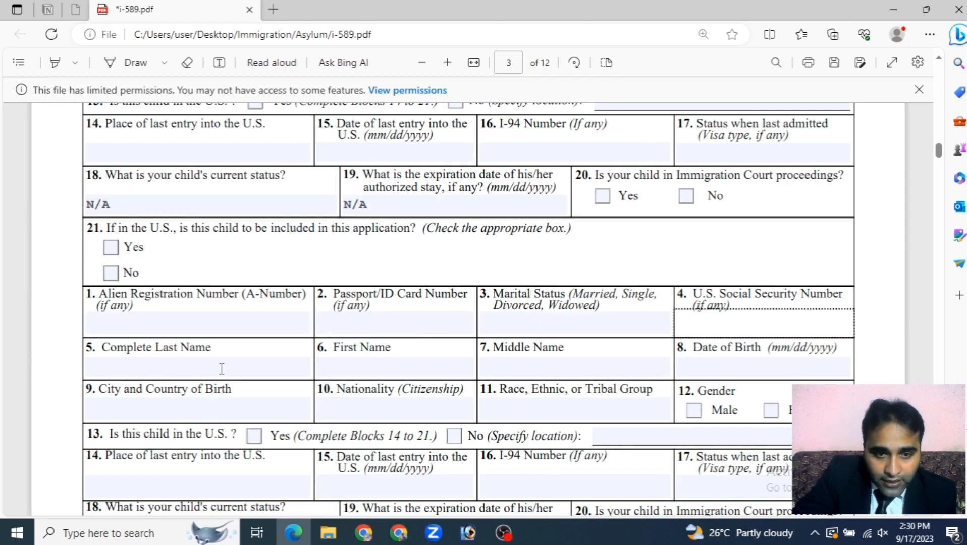
pyautogui.click(221, 369)
pyautogui.click(404, 371)
pyautogui.click(581, 369)
pyautogui.scroll(-6, 134, 315)
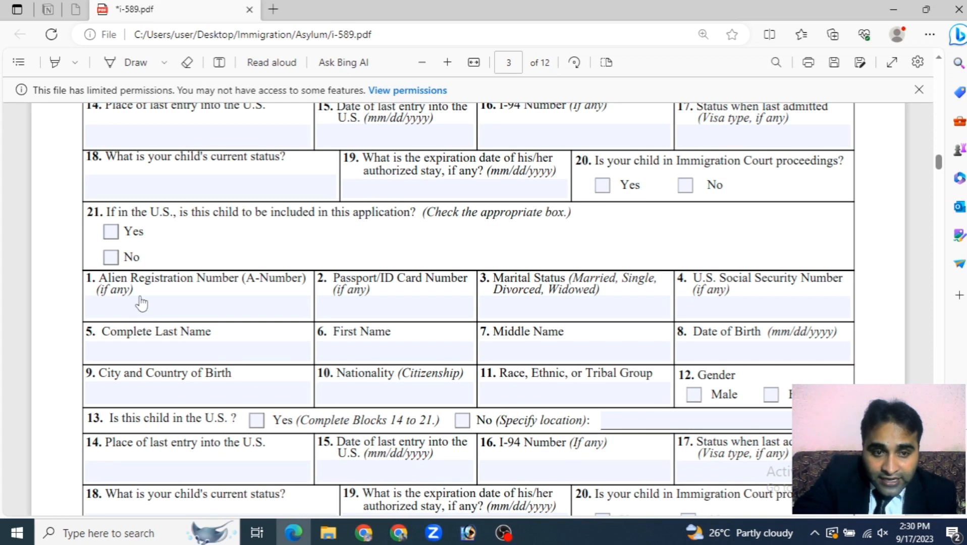
pyautogui.scroll(-7, 146, 310)
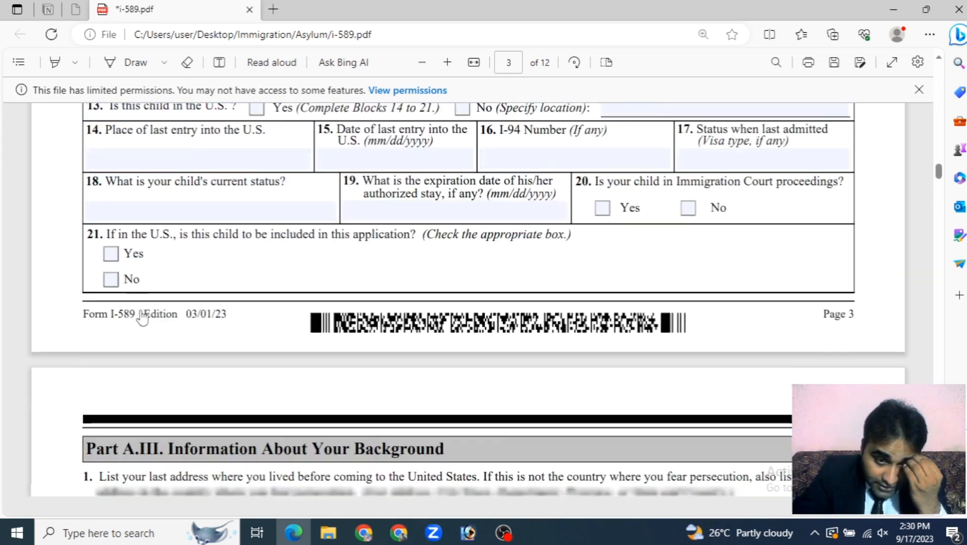
pyautogui.scroll(-4, 157, 321)
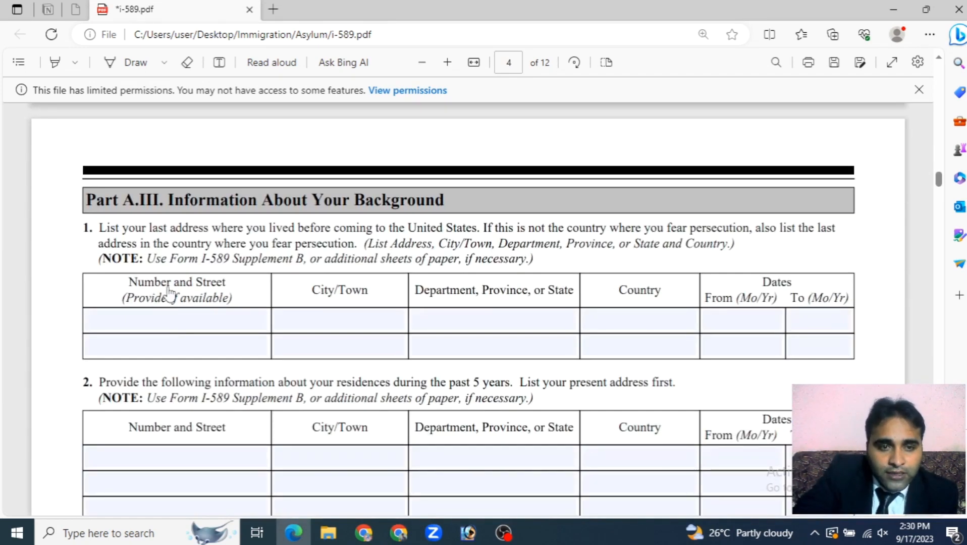
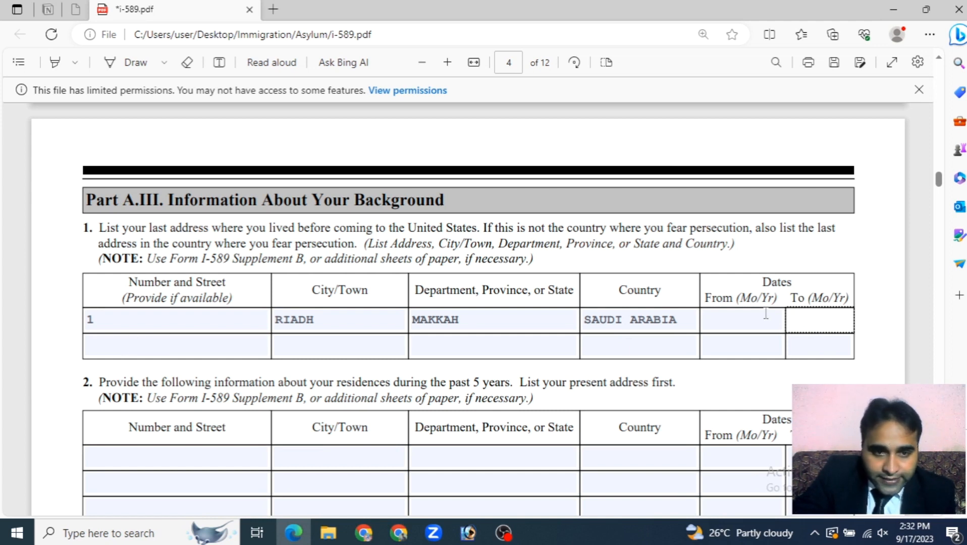
# Step: Delete the note about using an interpreter from the Supplement B continuation page on page 12
pyautogui.click(98, 343)
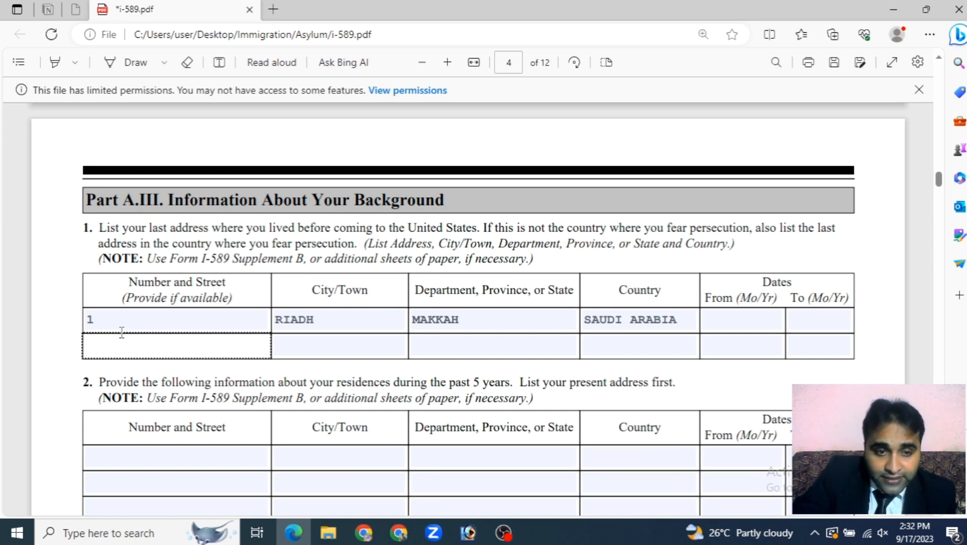
pyautogui.scroll(-8, 201, 316)
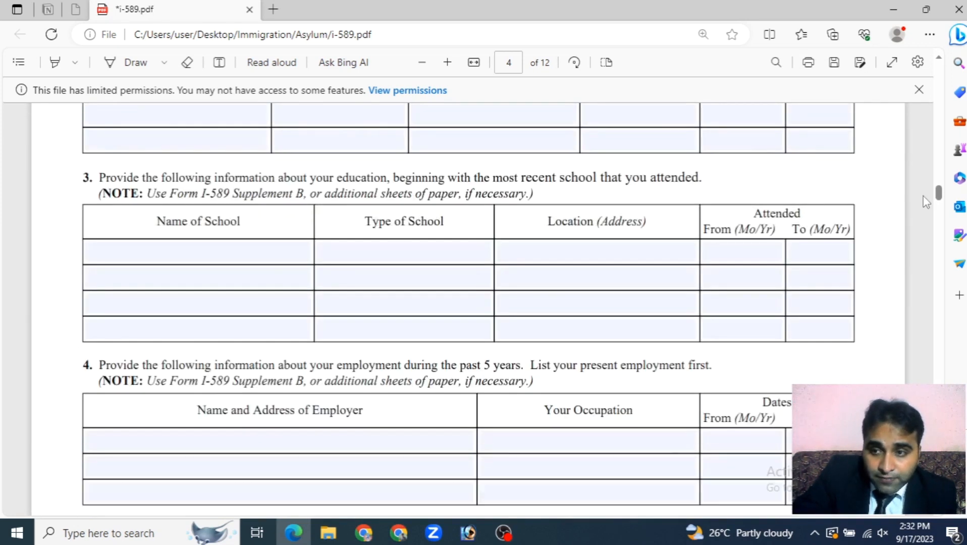
pyautogui.scroll(3, 647, 229)
pyautogui.scroll(6, 58, 239)
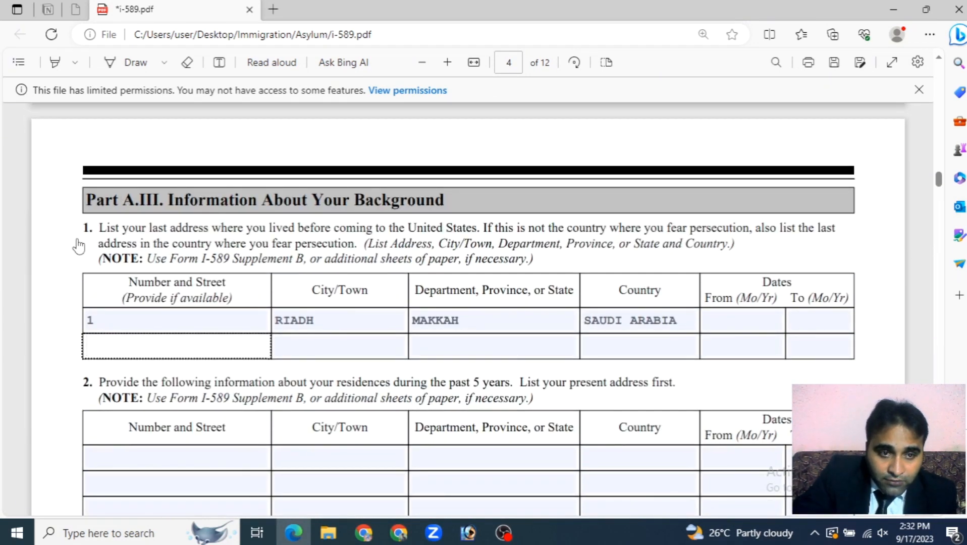
pyautogui.moveTo(941, 183); pyautogui.dragTo(940, 500)
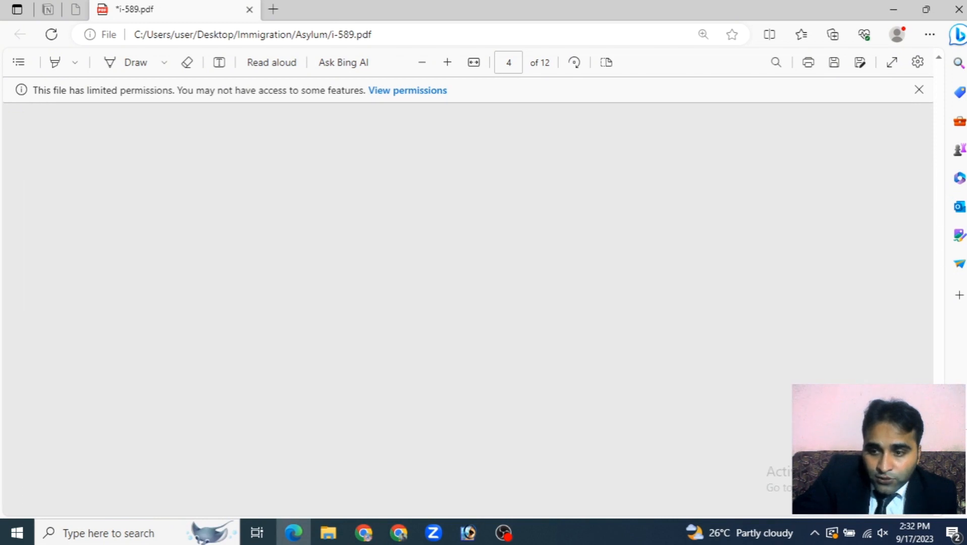
pyautogui.scroll(2, 342, 299)
pyautogui.scroll(10, 342, 298)
pyautogui.scroll(-3, 328, 335)
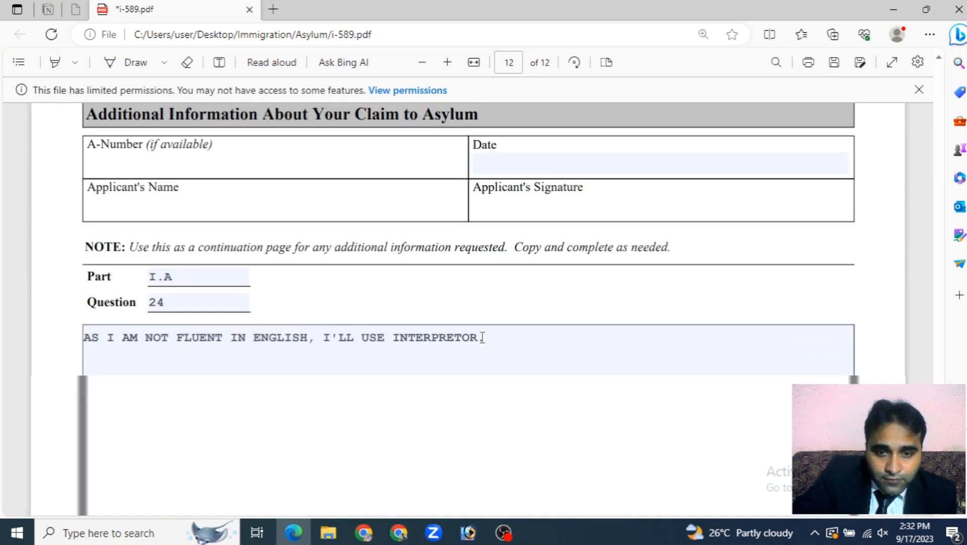
pyautogui.click(481, 338)
pyautogui.moveTo(498, 330); pyautogui.dragTo(76, 328)
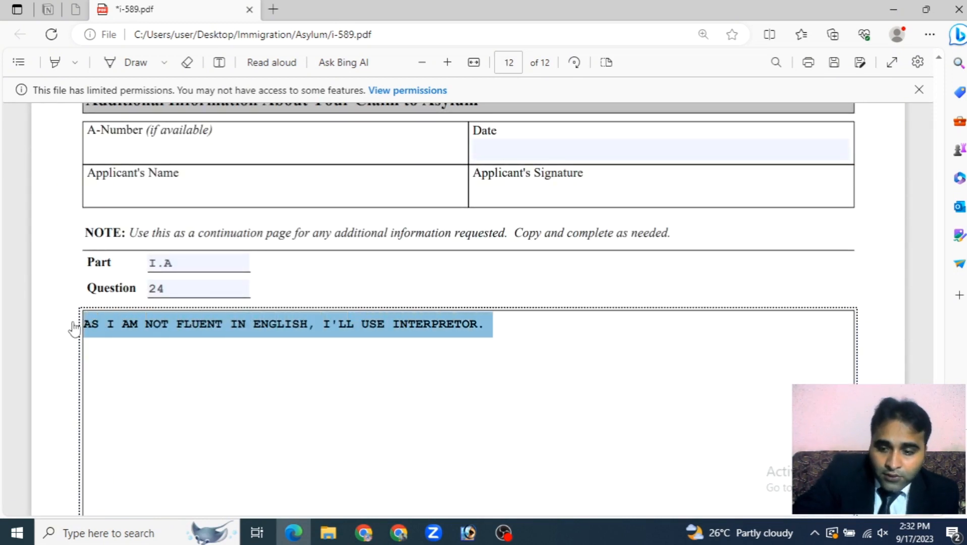
pyautogui.press('Delete')
# Step: Set the Supplement B reference to Part A.III, Question 1, and place the cursor in the empty explanation box
pyautogui.click(188, 260)
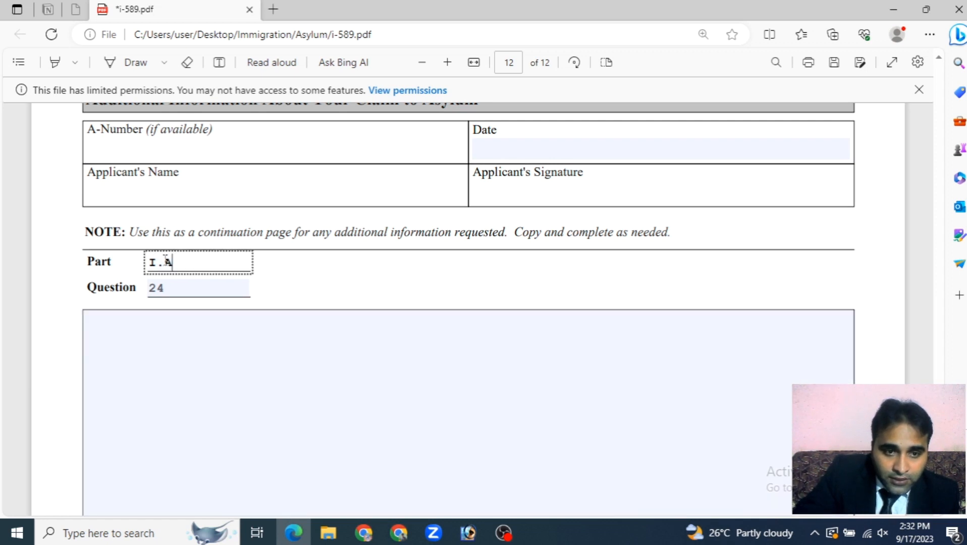
pyautogui.moveTo(180, 265); pyautogui.dragTo(130, 273)
pyautogui.write('A')
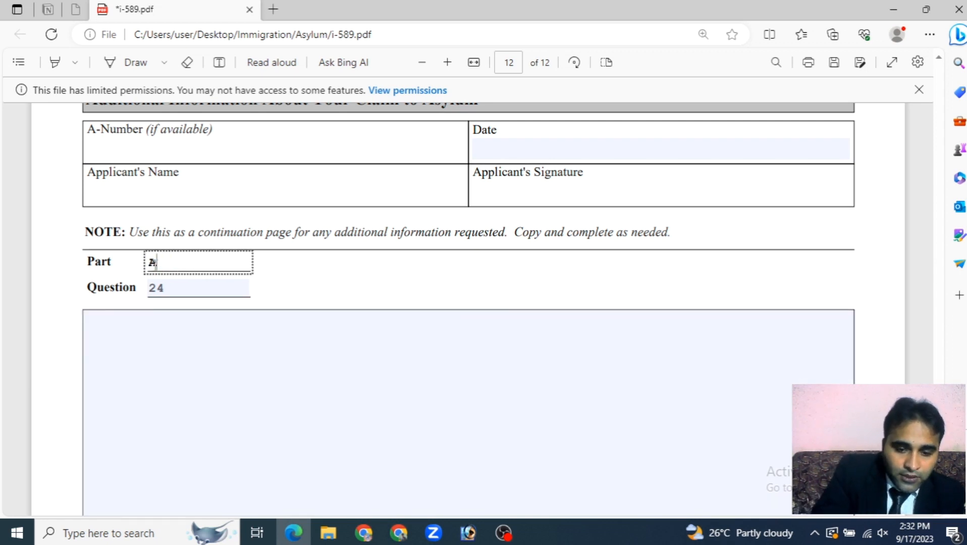
pyautogui.write('.III')
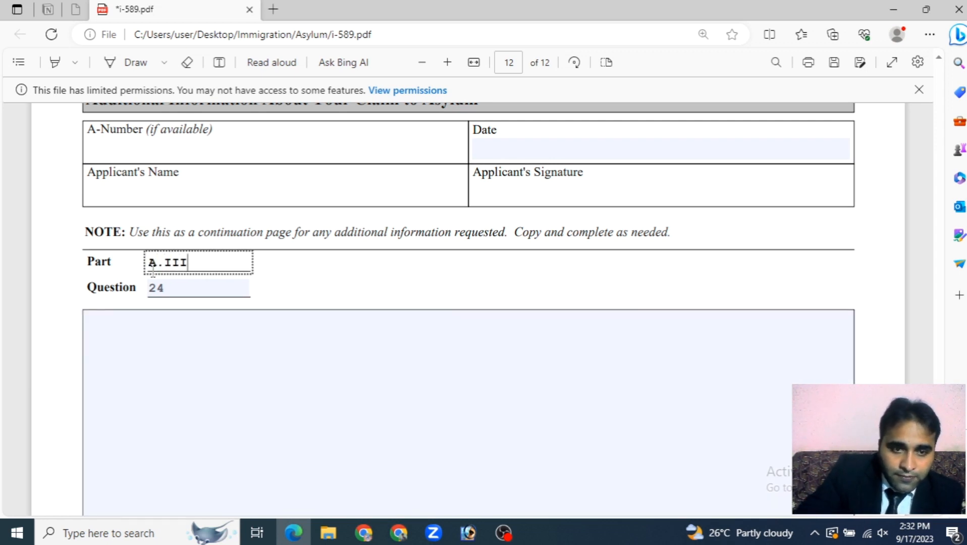
pyautogui.press('Tab')
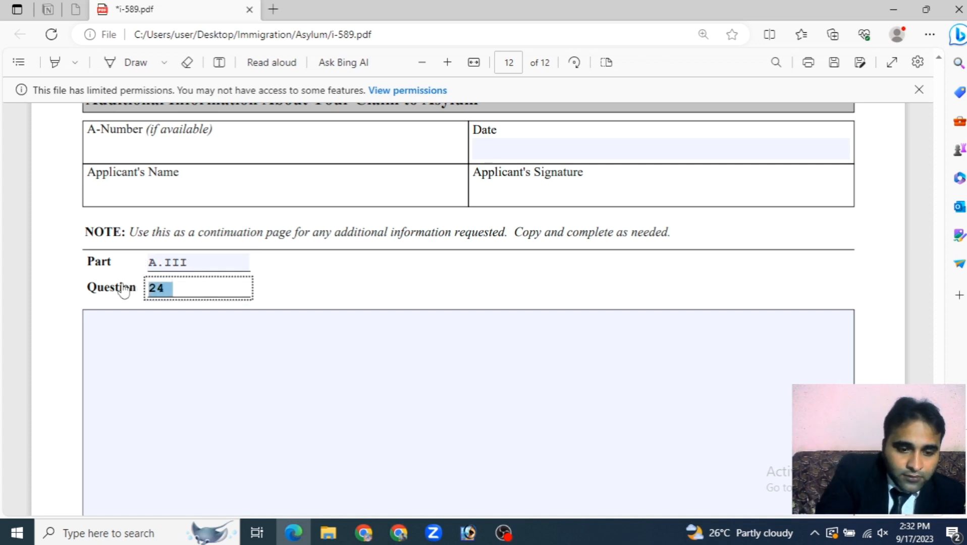
pyautogui.write('1')
pyautogui.click(124, 354)
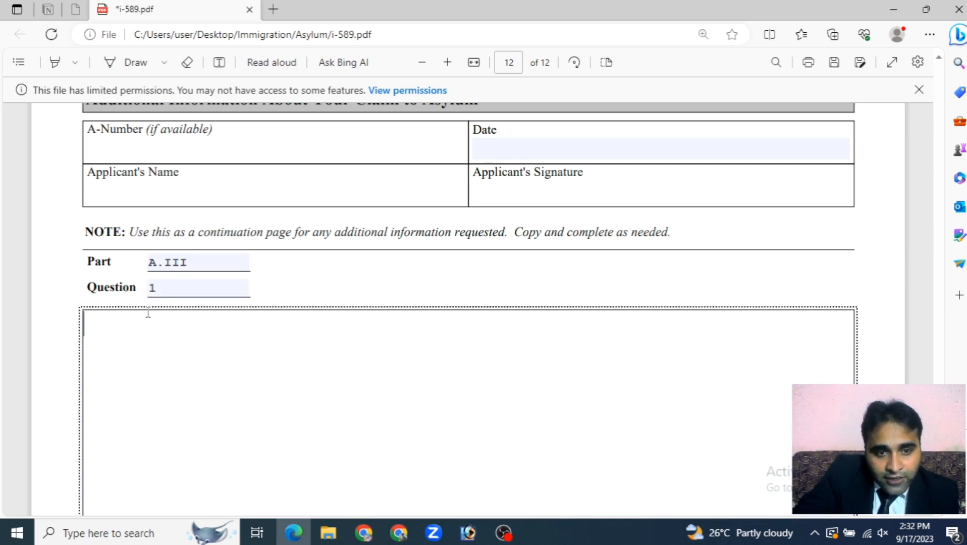
# Step: Return to Part A.III question 1 on page 4 and retype the final H of the province MAKKAH in the first address row
pyautogui.scroll(2, 713, 381)
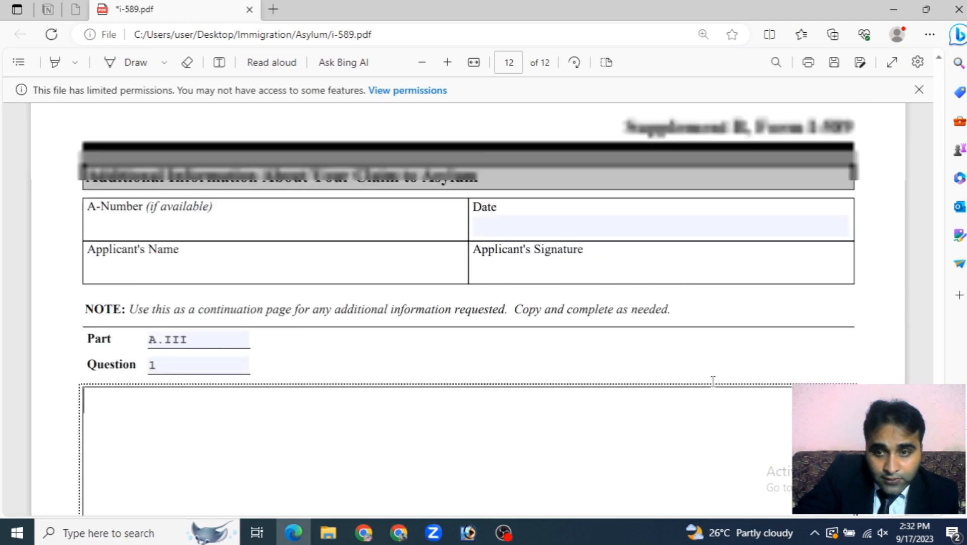
pyautogui.scroll(10, 713, 381)
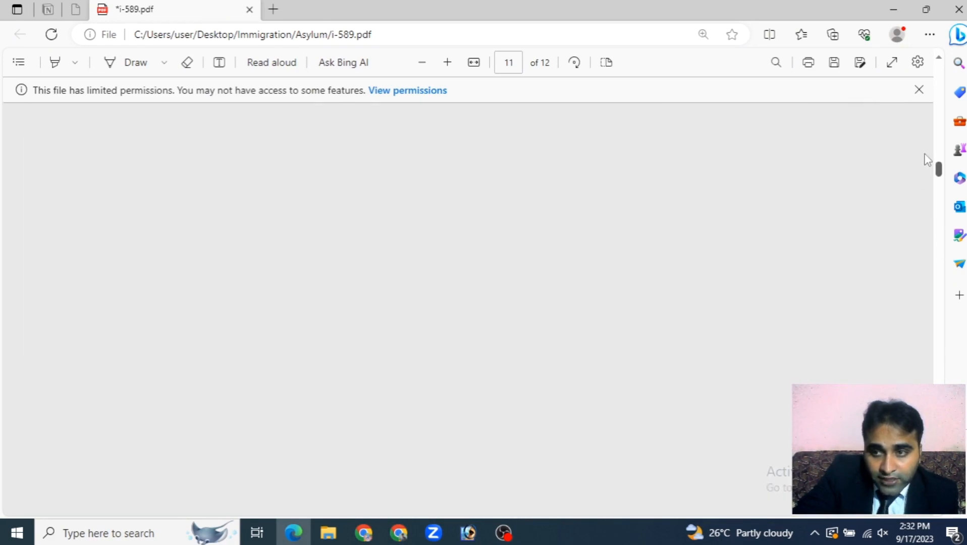
pyautogui.moveTo(928, 160); pyautogui.dragTo(928, 123)
pyautogui.scroll(-12, 452, 391)
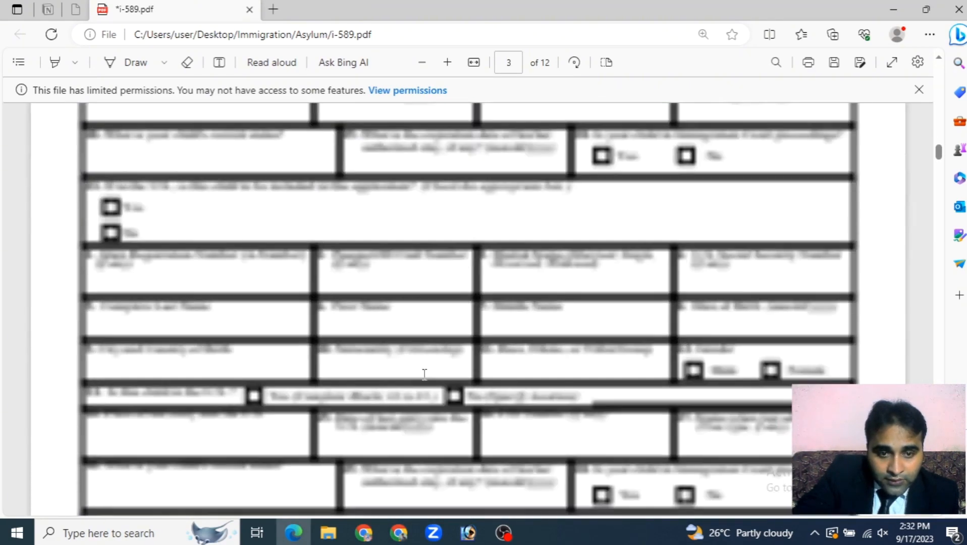
pyautogui.scroll(-8, 425, 374)
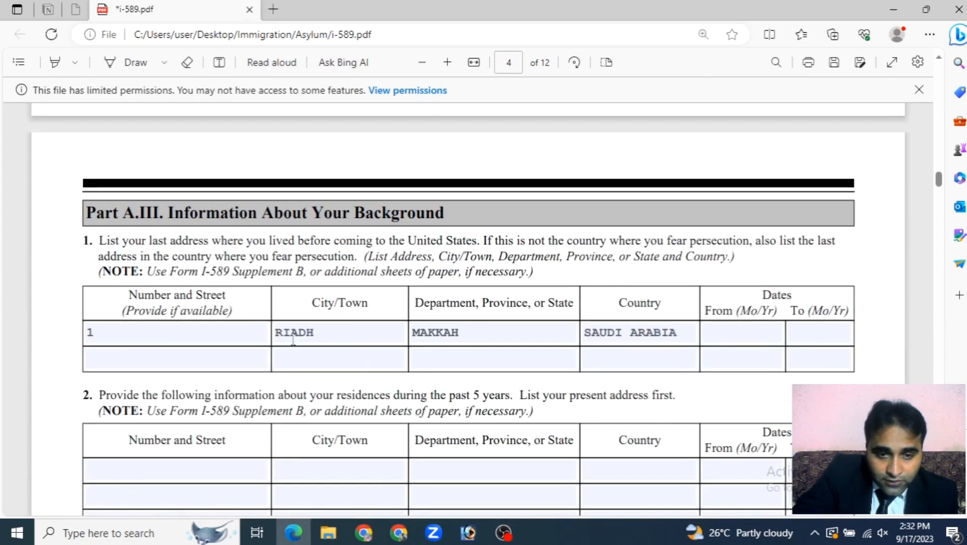
pyautogui.click(488, 334)
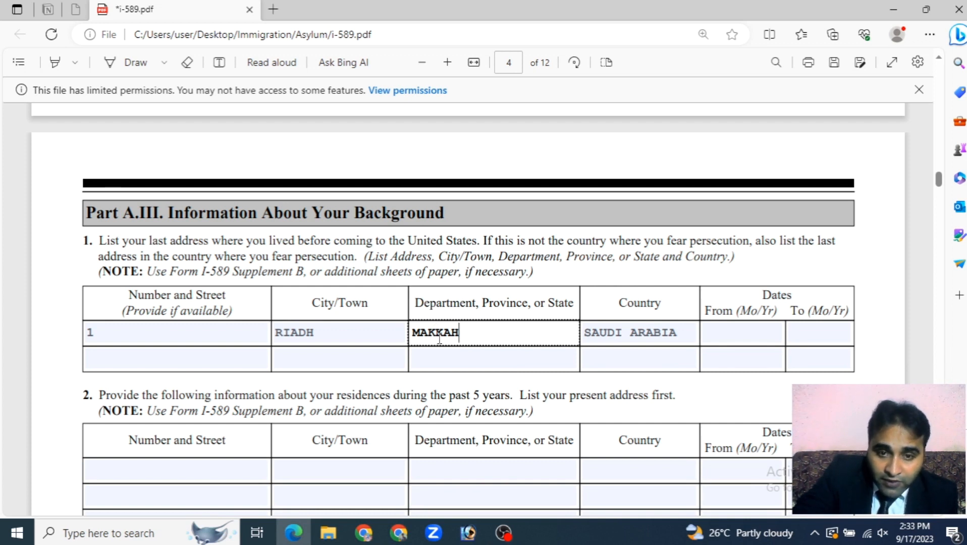
pyautogui.press('BackSpace')
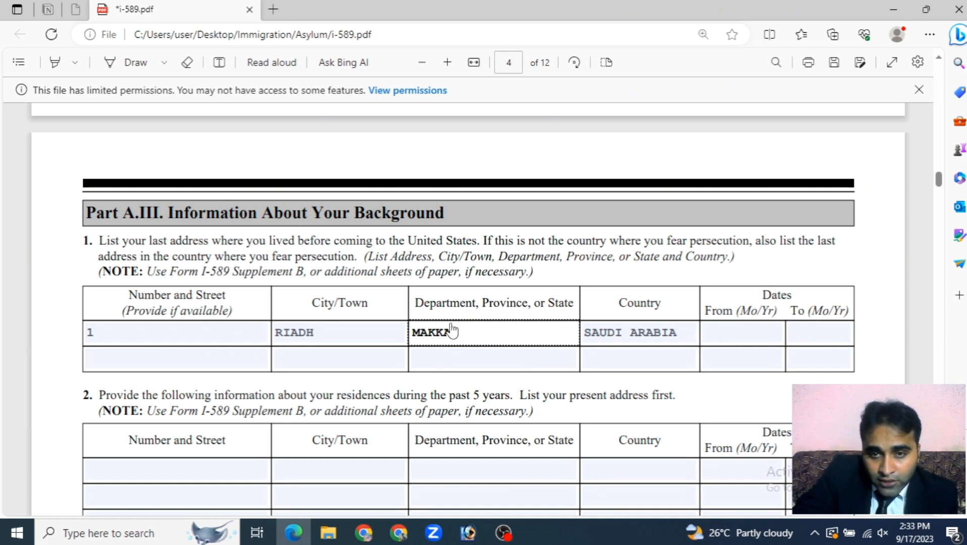
pyautogui.write('H')
pyautogui.click(835, 255)
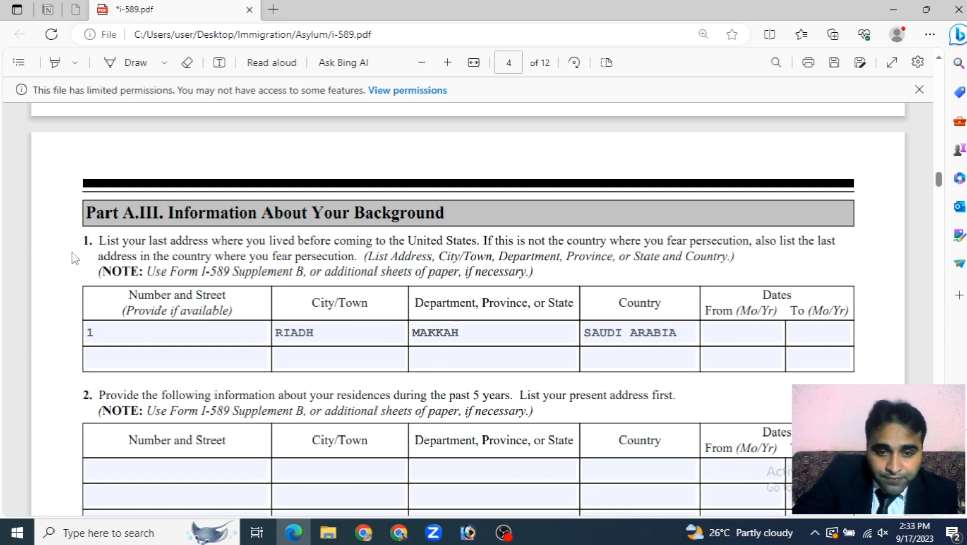
# Step: Look over the question 2 table on residences during the past 5 years and the question 3 education table without filling them in
pyautogui.scroll(-3, 74, 258)
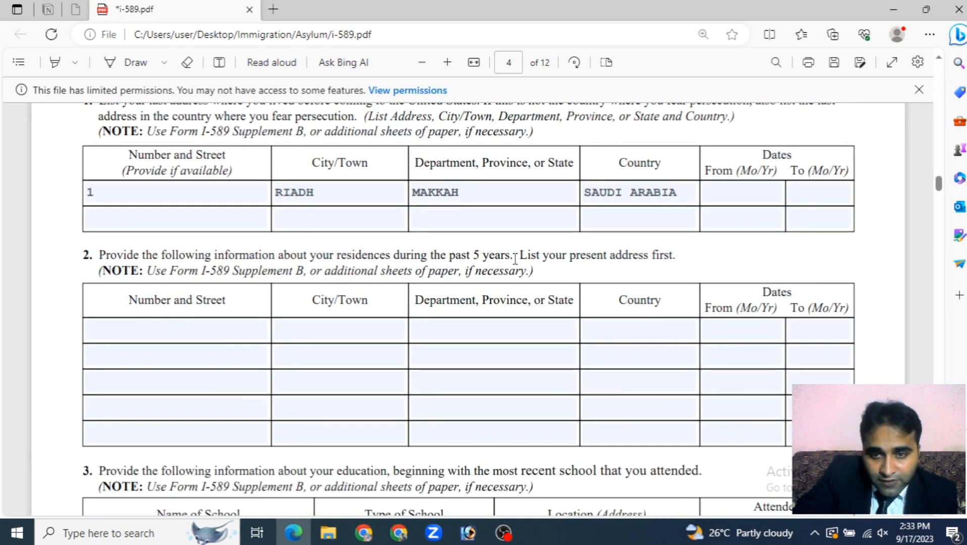
pyautogui.scroll(1, 495, 264)
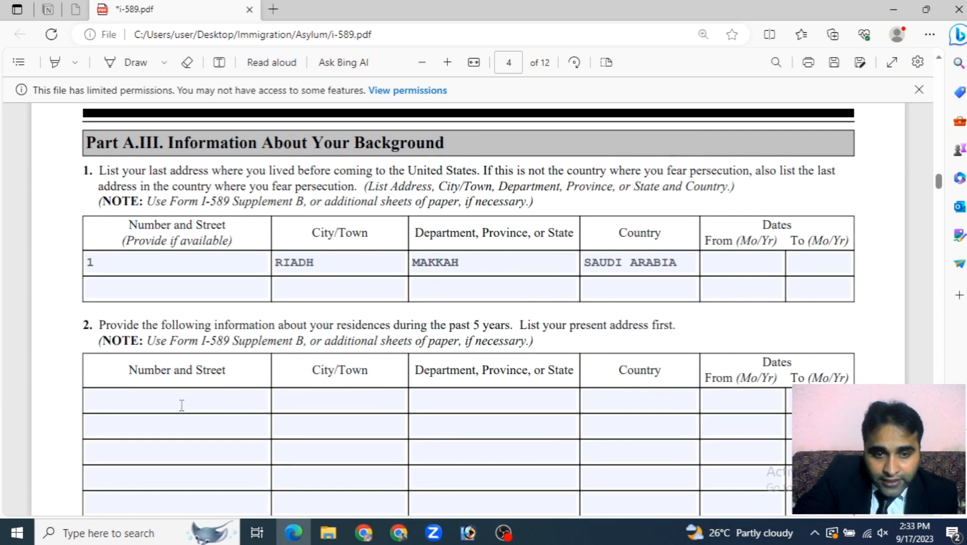
pyautogui.scroll(-1, 187, 374)
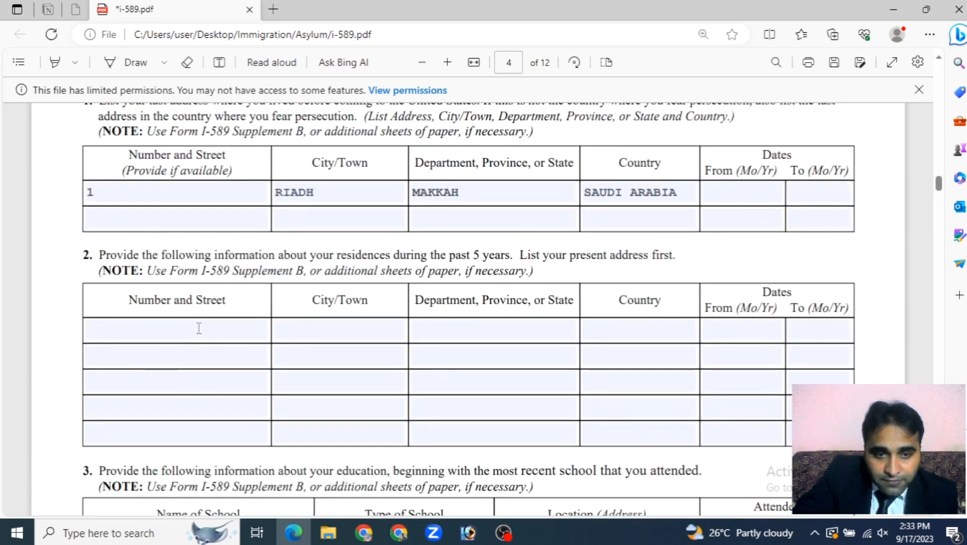
pyautogui.click(140, 427)
pyautogui.click(139, 427)
pyautogui.scroll(-3, 345, 357)
pyautogui.scroll(1, 410, 260)
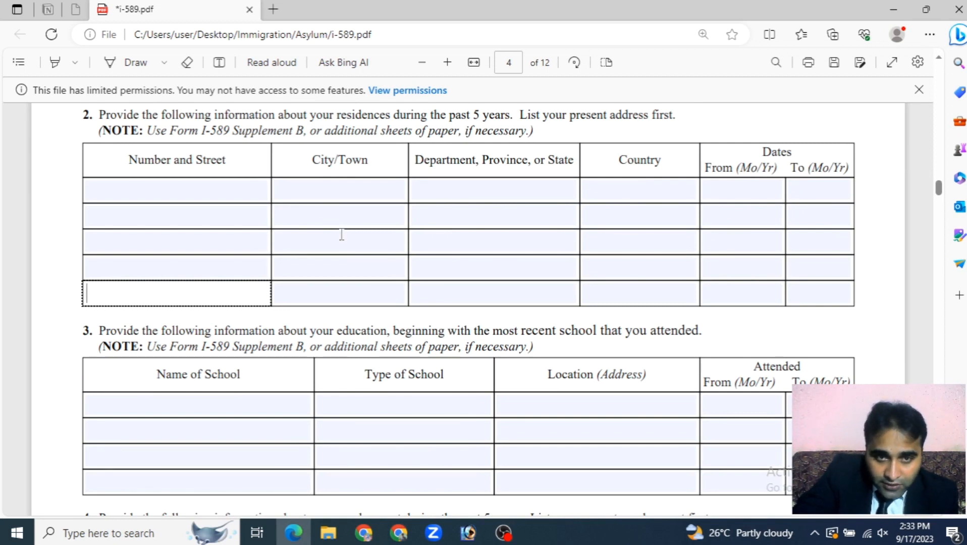
# Step: Go through the question 3 education table, visiting the school name, type, location and attendance fields without filling them in
pyautogui.scroll(-3, 303, 252)
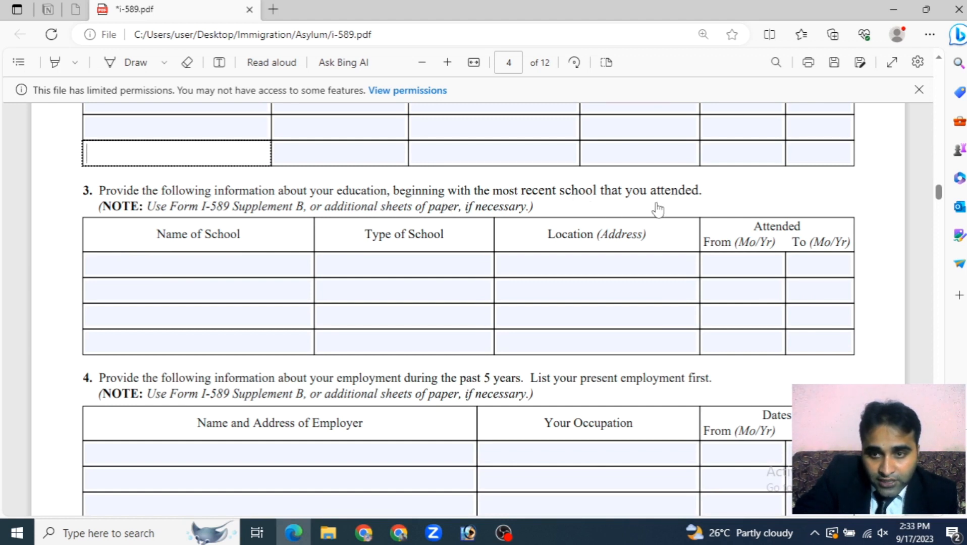
pyautogui.click(177, 265)
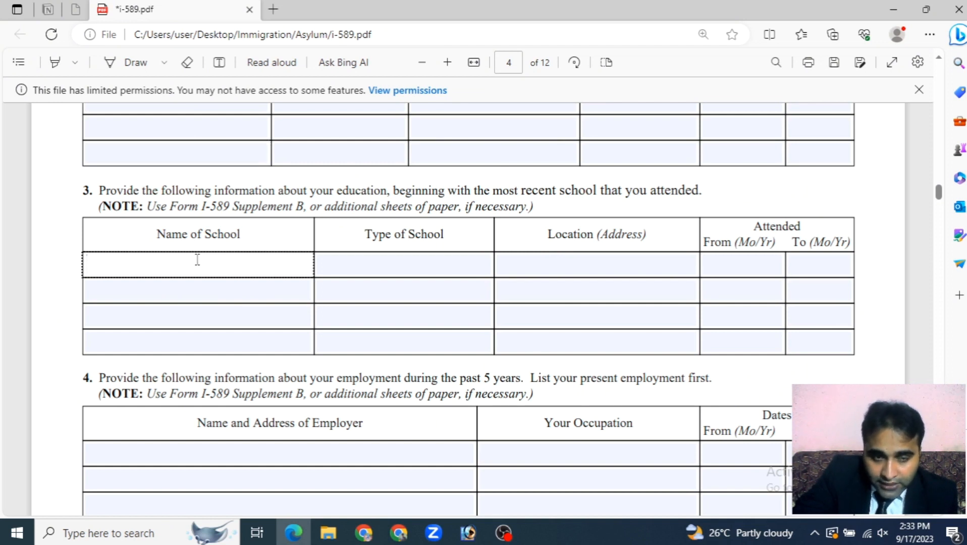
pyautogui.click(383, 268)
pyautogui.click(550, 261)
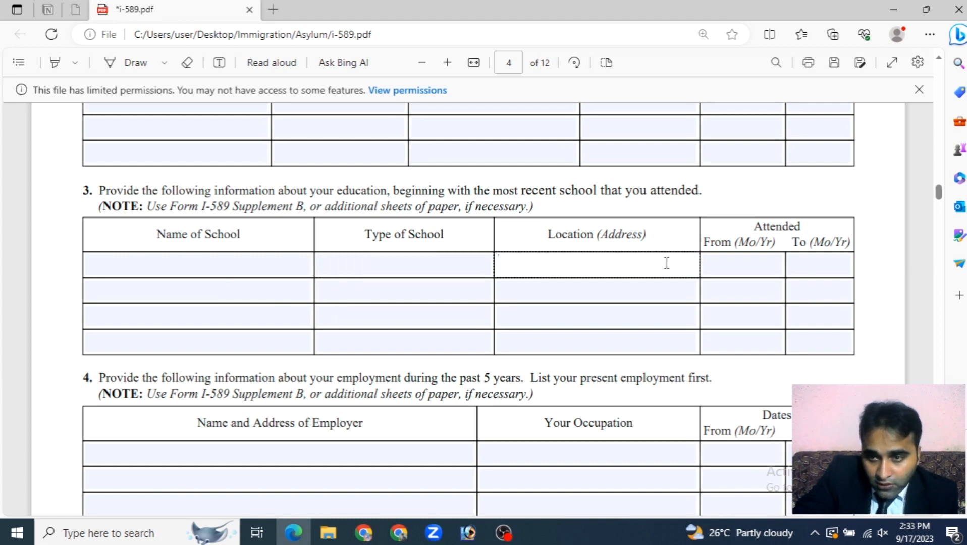
pyautogui.click(715, 271)
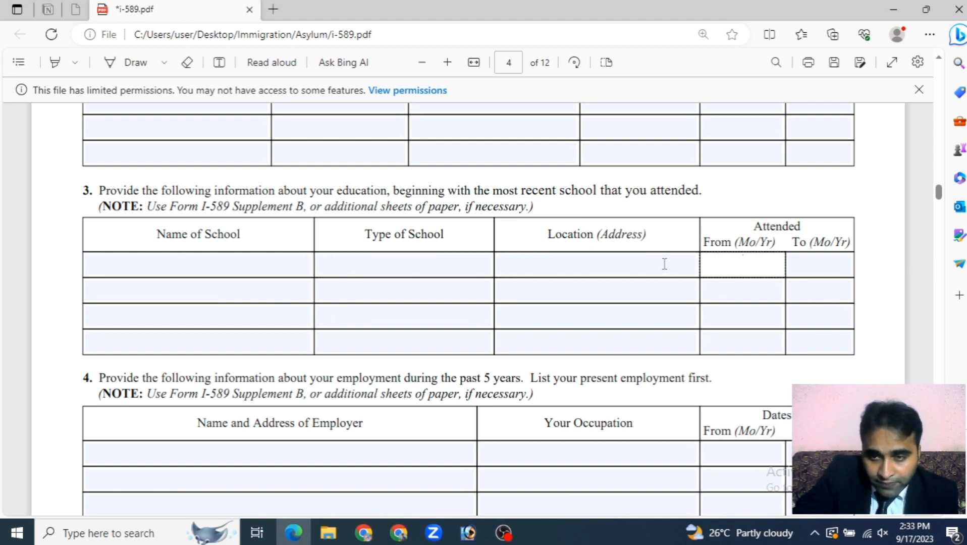
pyautogui.click(236, 287)
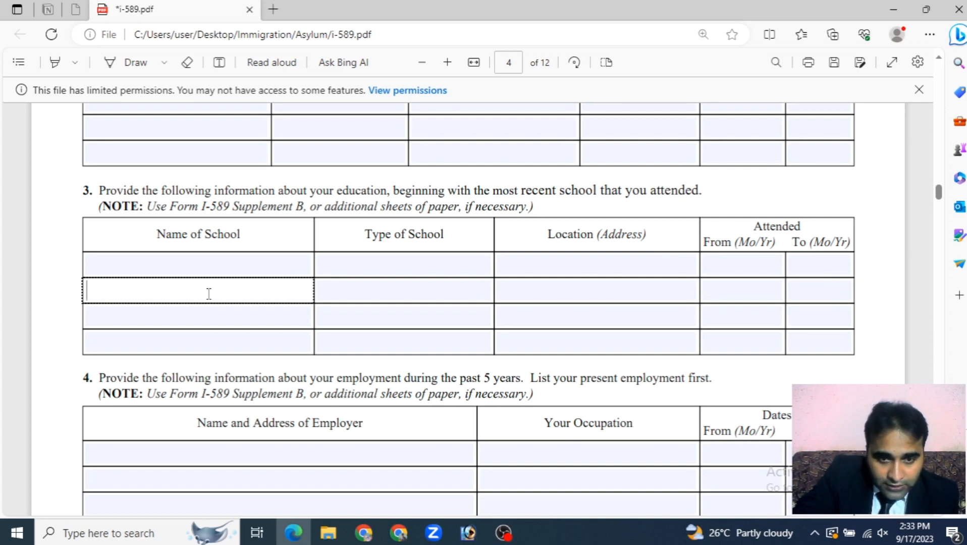
pyautogui.click(214, 310)
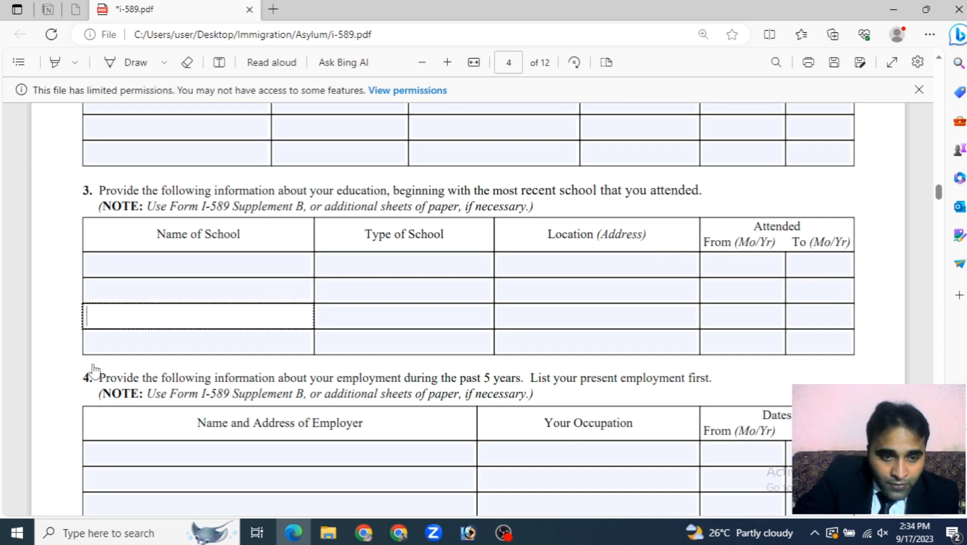
pyautogui.scroll(-3, 91, 371)
pyautogui.scroll(3, 263, 146)
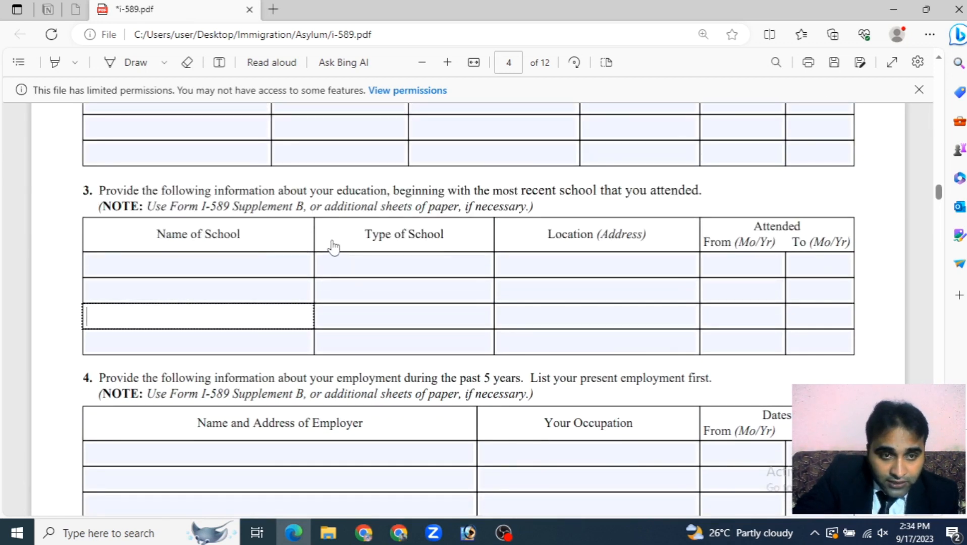
# Step: Review the question 4 table on employment during the past 5 years, visiting its three employer rows without entering data
pyautogui.scroll(-3, 115, 325)
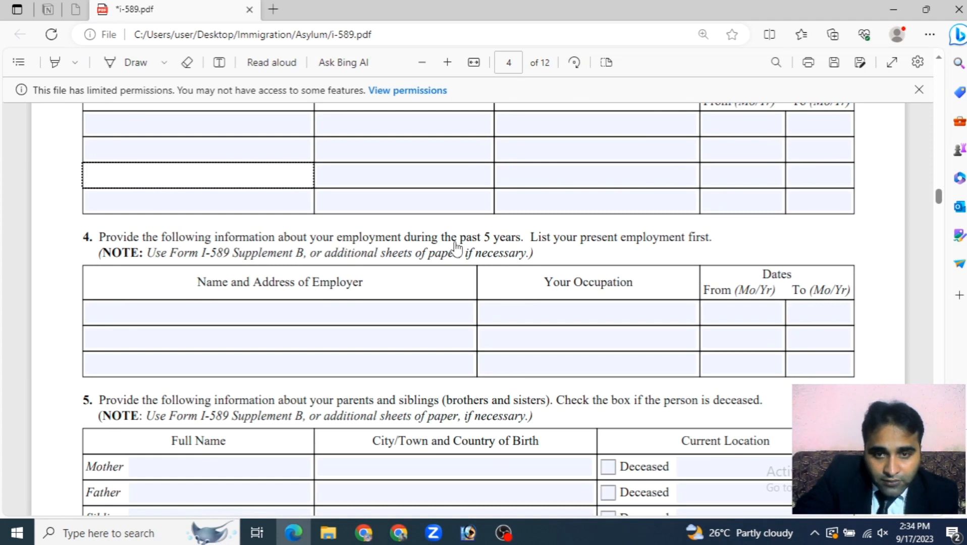
pyautogui.click(306, 313)
pyautogui.click(248, 336)
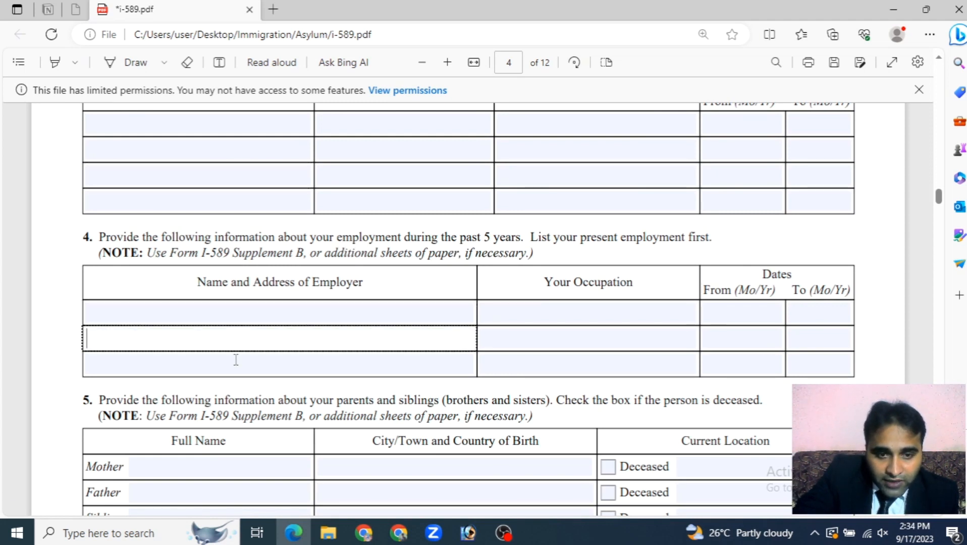
pyautogui.click(236, 362)
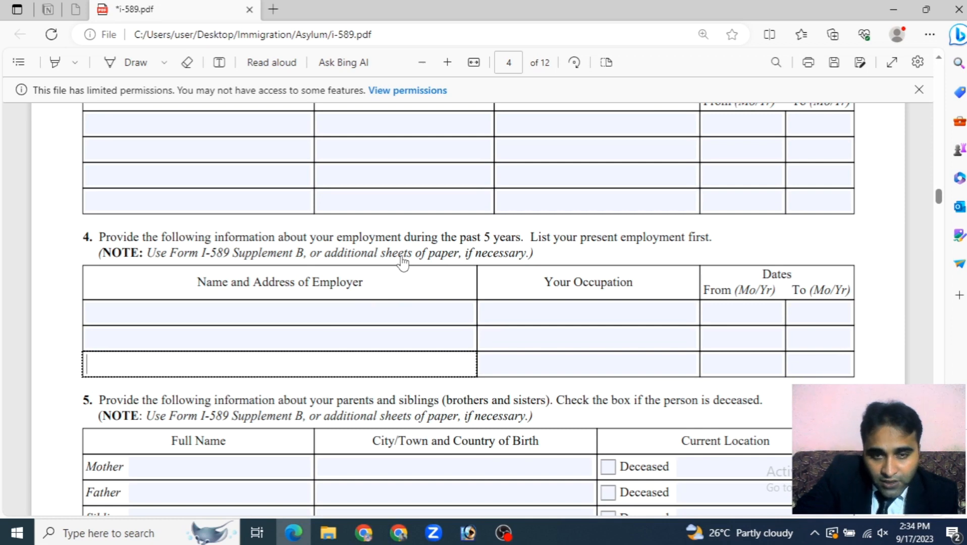
# Step: Go through the mother and father rows of question 5, covering full name, place of birth, deceased box and current location
pyautogui.scroll(-4, 395, 278)
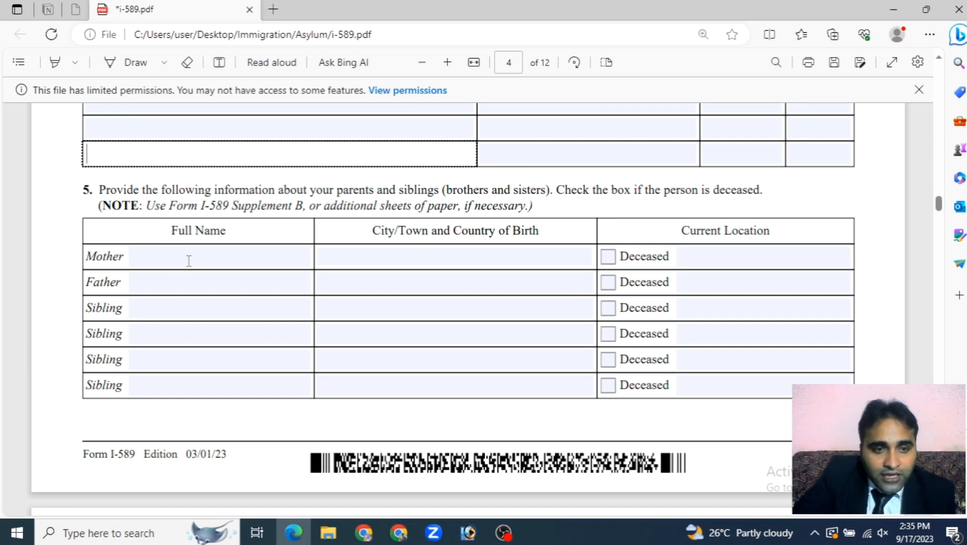
pyautogui.click(163, 263)
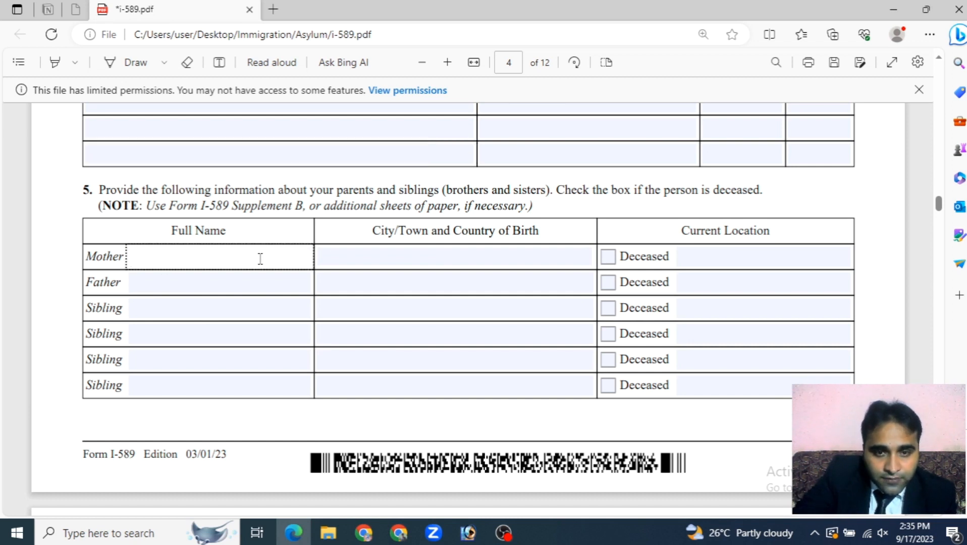
pyautogui.click(415, 251)
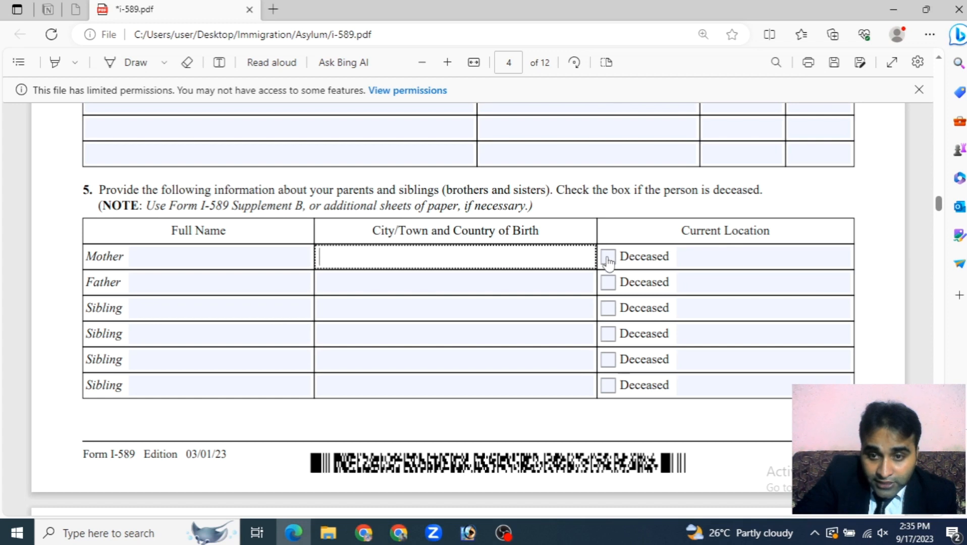
pyautogui.click(608, 260)
pyautogui.click(719, 263)
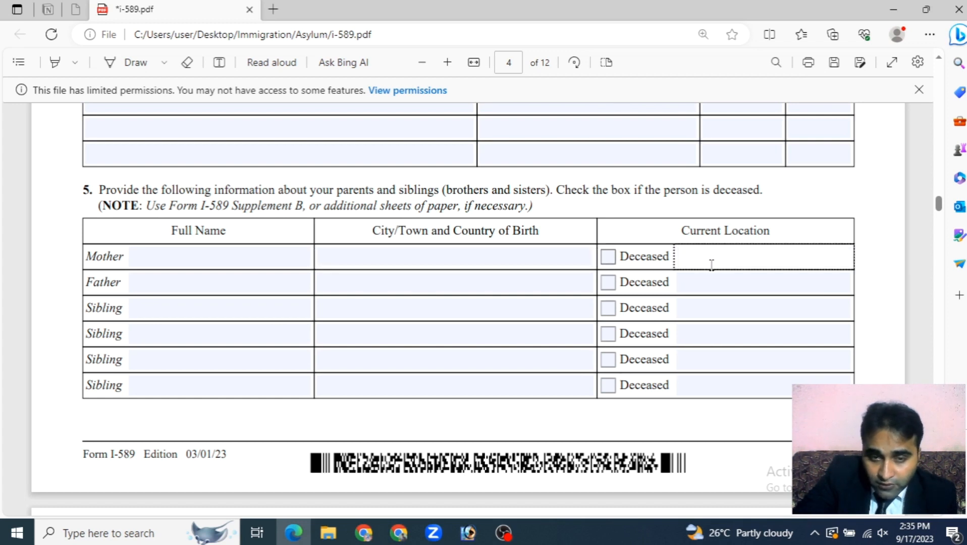
pyautogui.click(164, 287)
pyautogui.click(422, 281)
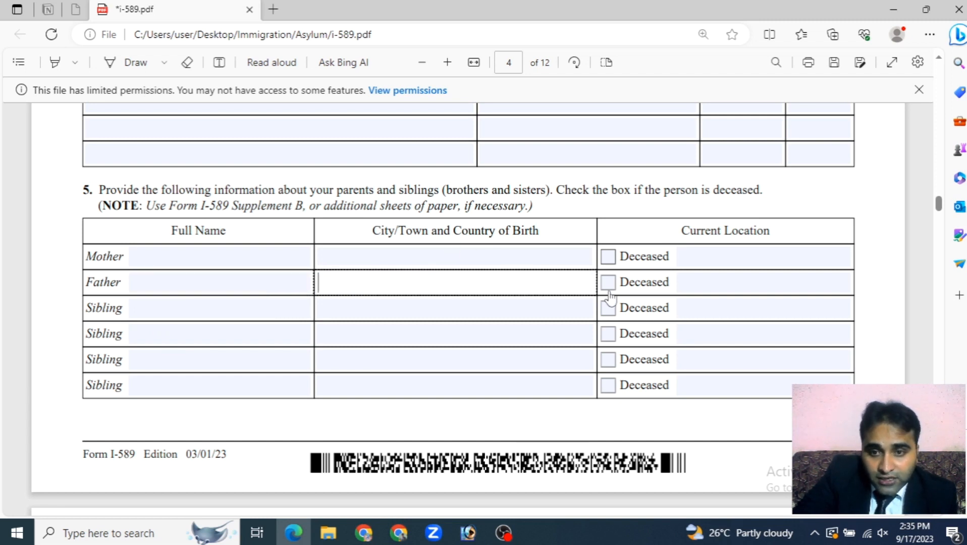
pyautogui.press('Tab')
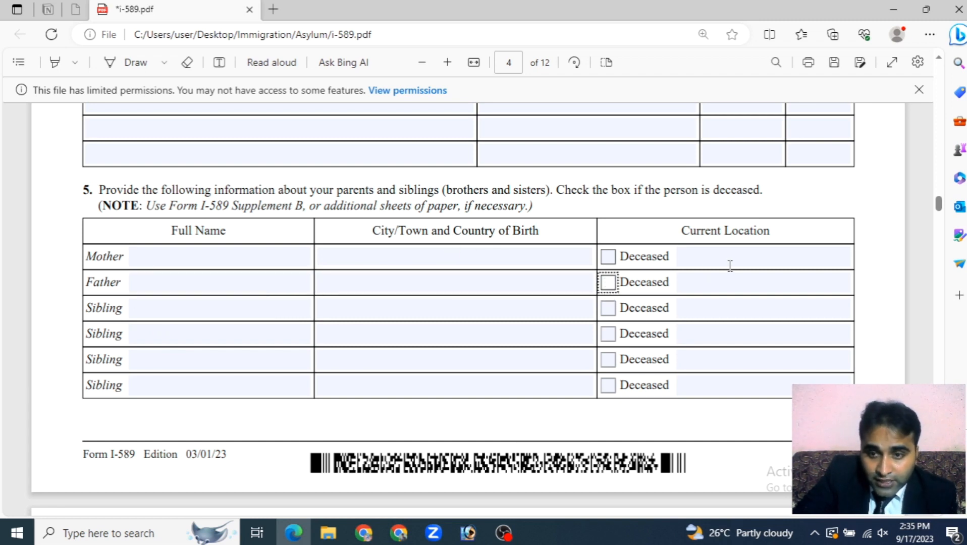
pyautogui.press('Tab')
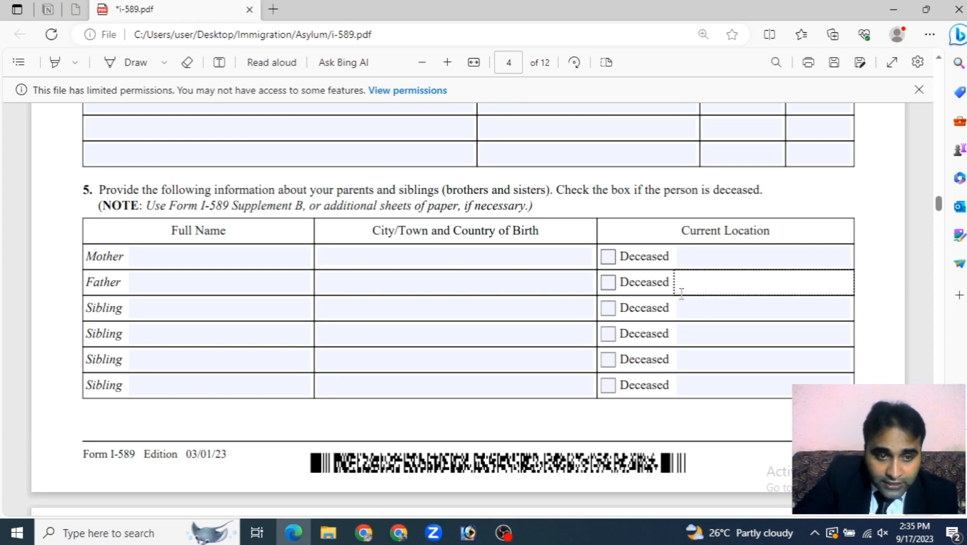
# Step: Visit the full name fields of the four sibling rows in question 5, leaving them empty
pyautogui.click(141, 310)
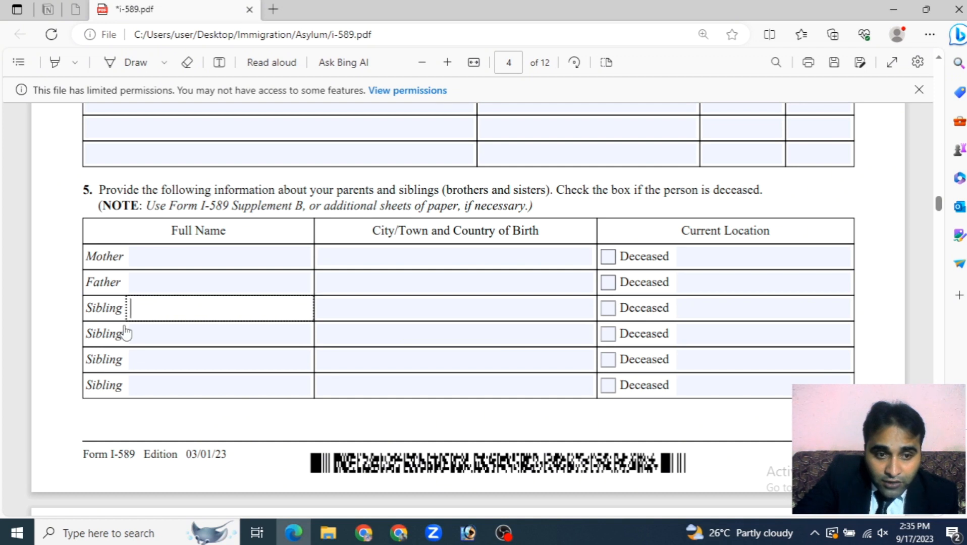
pyautogui.click(135, 343)
pyautogui.click(133, 367)
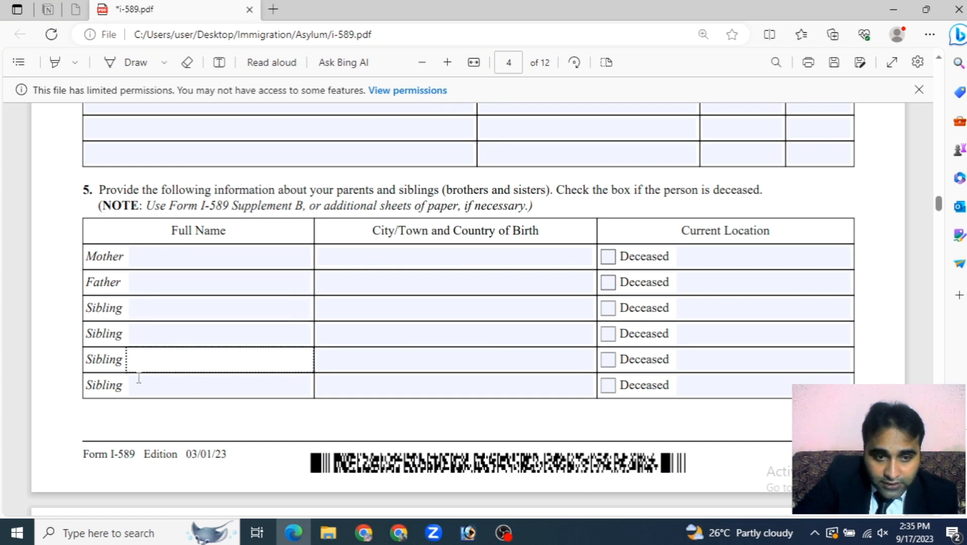
pyautogui.click(141, 312)
pyautogui.click(142, 329)
pyautogui.click(148, 356)
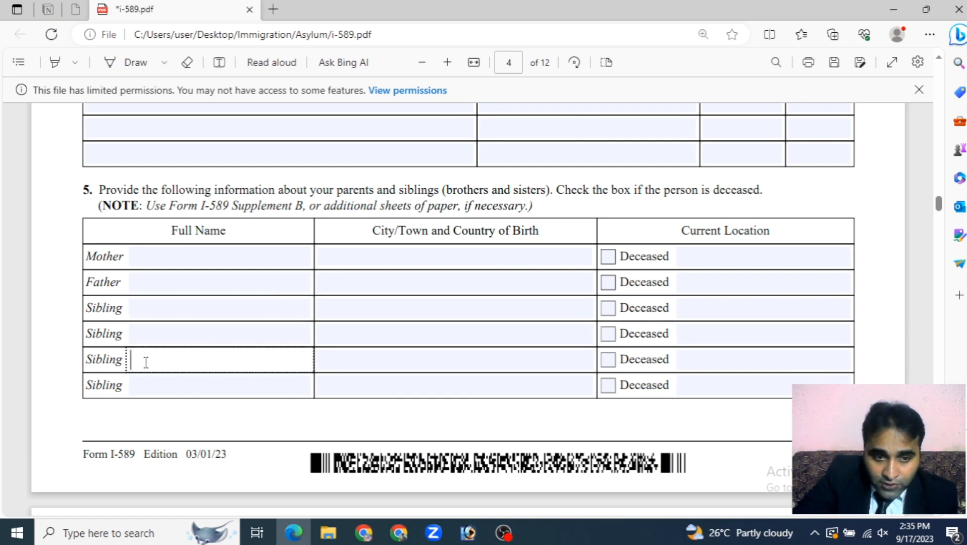
pyautogui.click(140, 382)
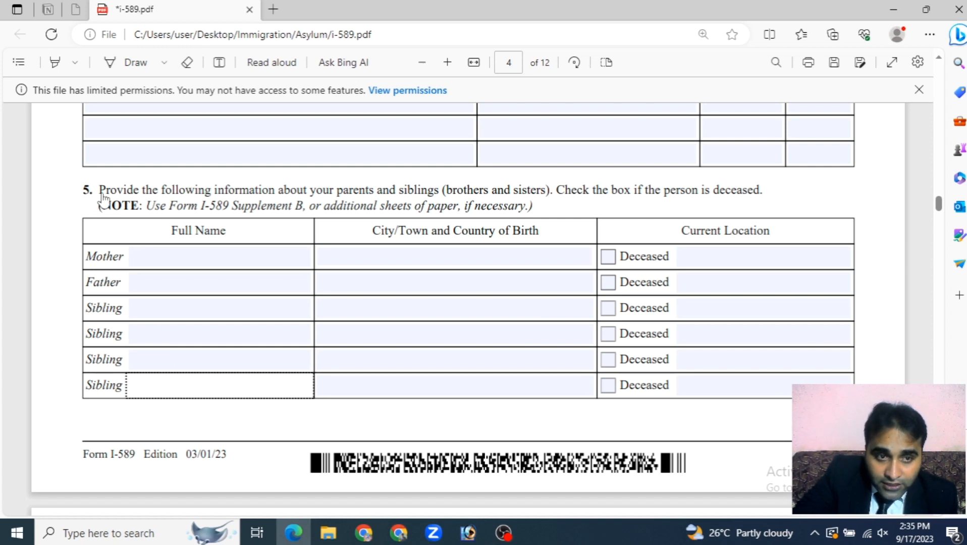
# Step: Examine Part B, Information About Your Application, on page 5, including its heading, instructions and the question 1 grounds for seeking asylum
pyautogui.scroll(-5, 266, 259)
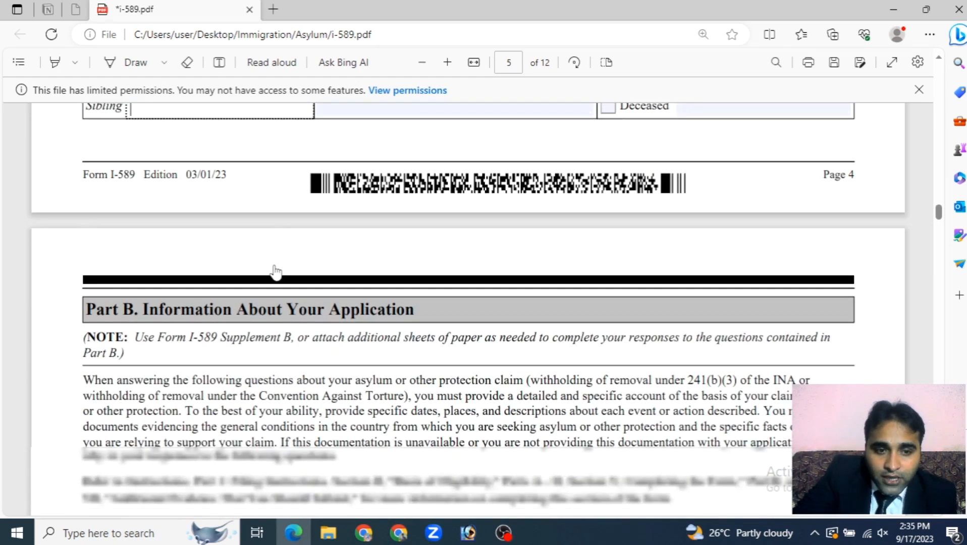
pyautogui.scroll(-4, 274, 268)
pyautogui.scroll(9, 267, 270)
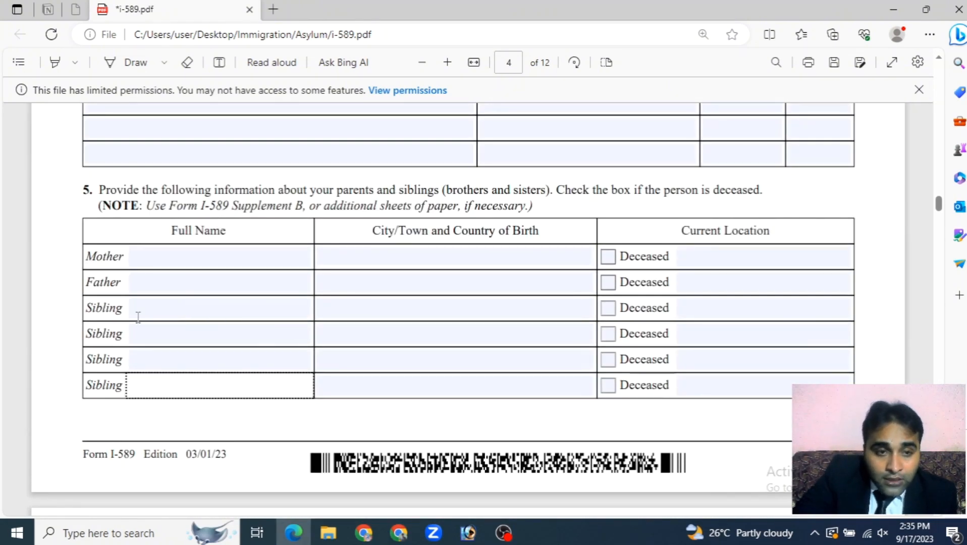
pyautogui.scroll(-6, 258, 288)
pyautogui.scroll(-2, 273, 291)
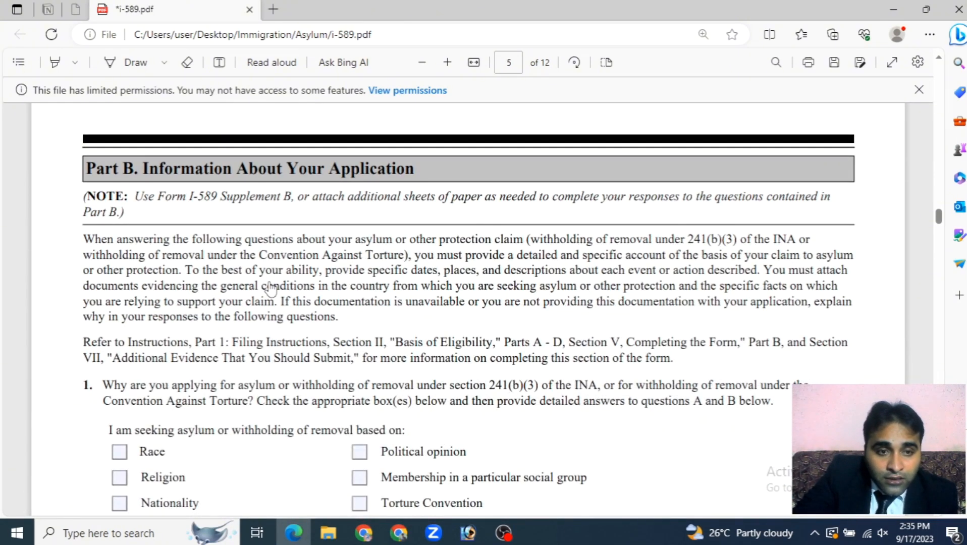
pyautogui.scroll(-3, 271, 289)
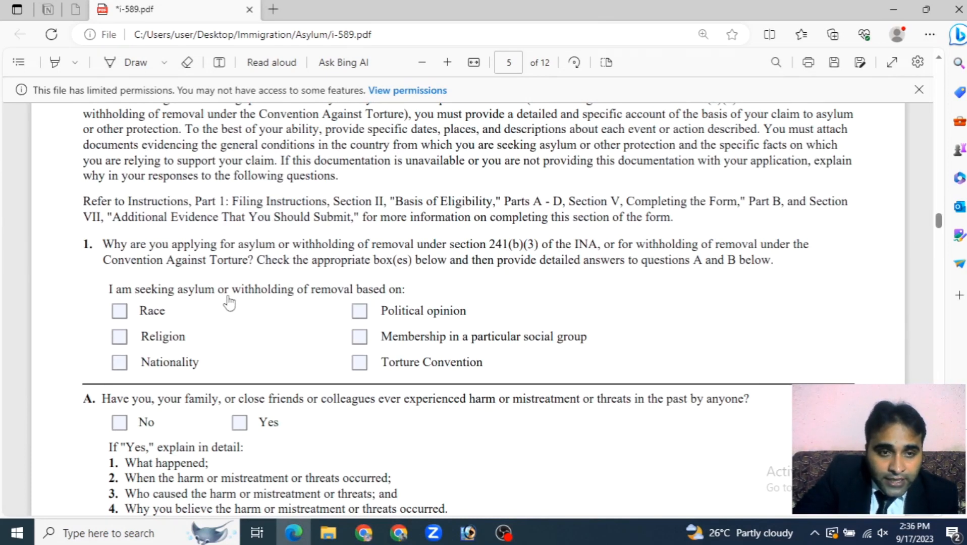
pyautogui.scroll(-2, 229, 302)
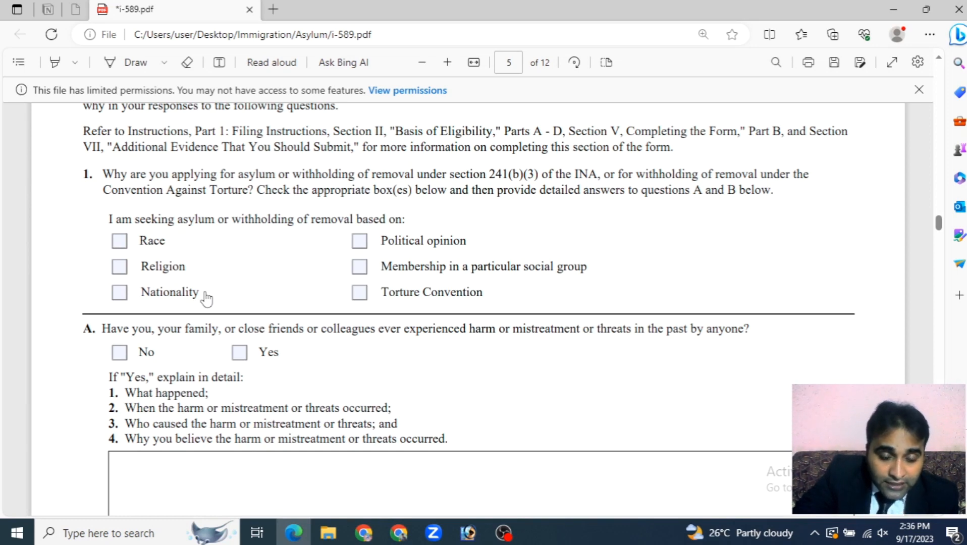
pyautogui.scroll(6, 206, 299)
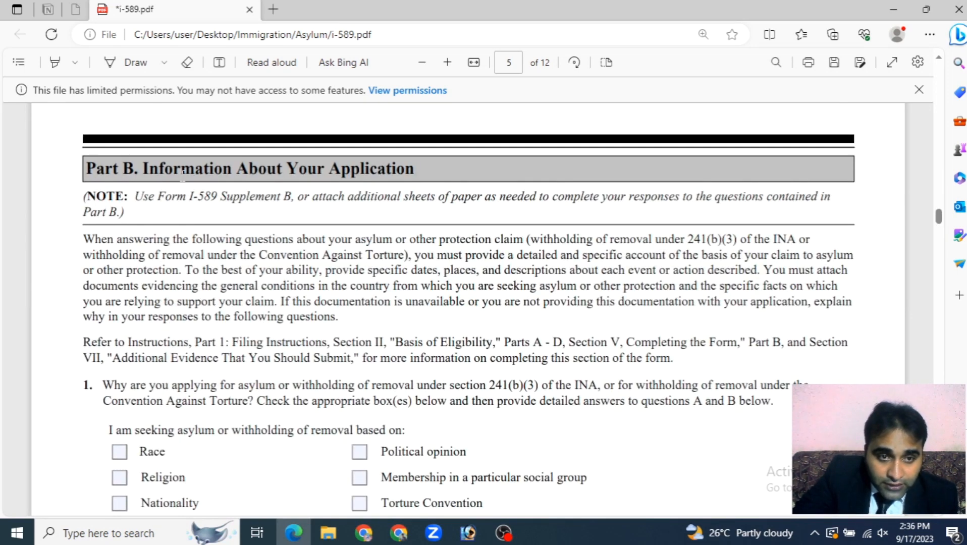
pyautogui.moveTo(415, 168); pyautogui.dragTo(83, 172)
pyautogui.click(297, 315)
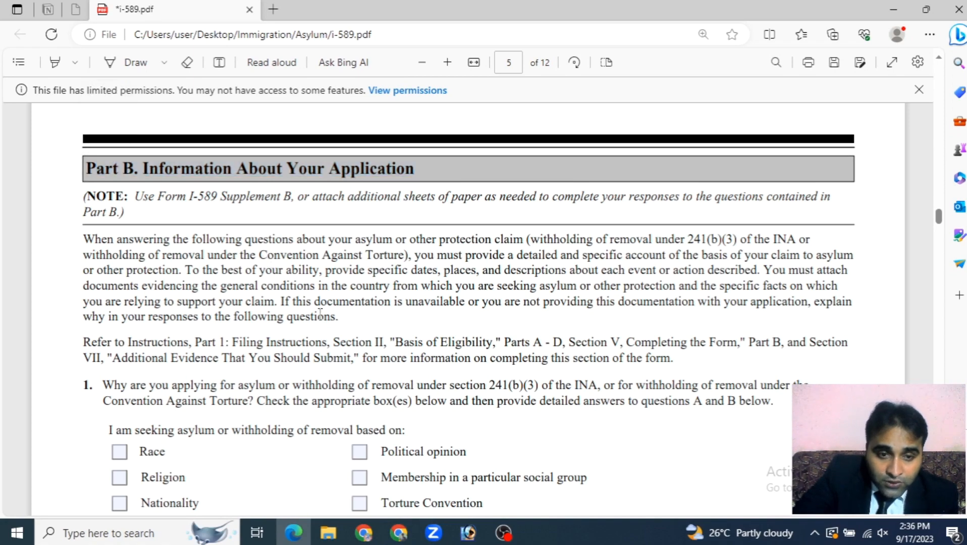
# Step: Skim the rest of the form from Part B through Parts C and E and the page 10 signature section to Supplement A
pyautogui.scroll(-4, 297, 325)
pyautogui.scroll(-10, 297, 325)
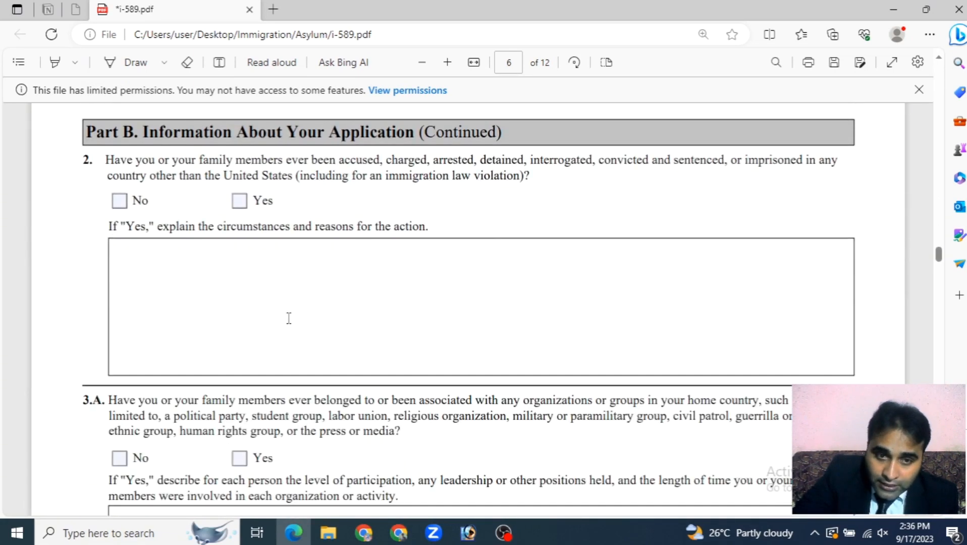
pyautogui.scroll(-12, 291, 316)
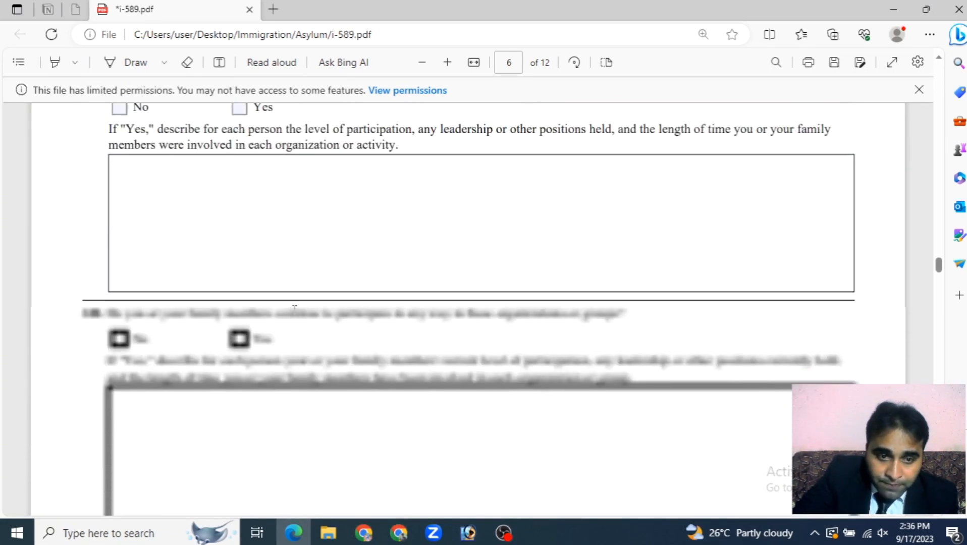
pyautogui.scroll(-12, 290, 318)
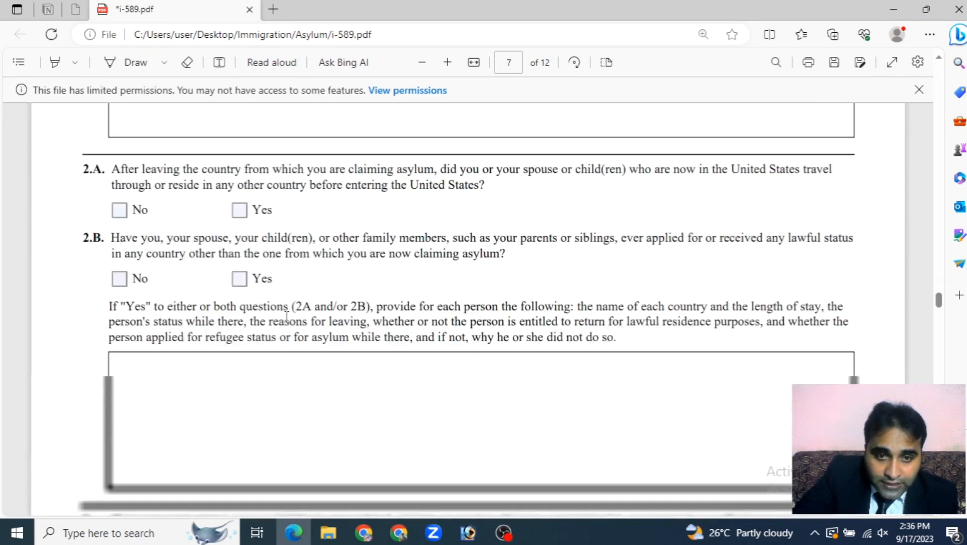
pyautogui.scroll(5, 290, 315)
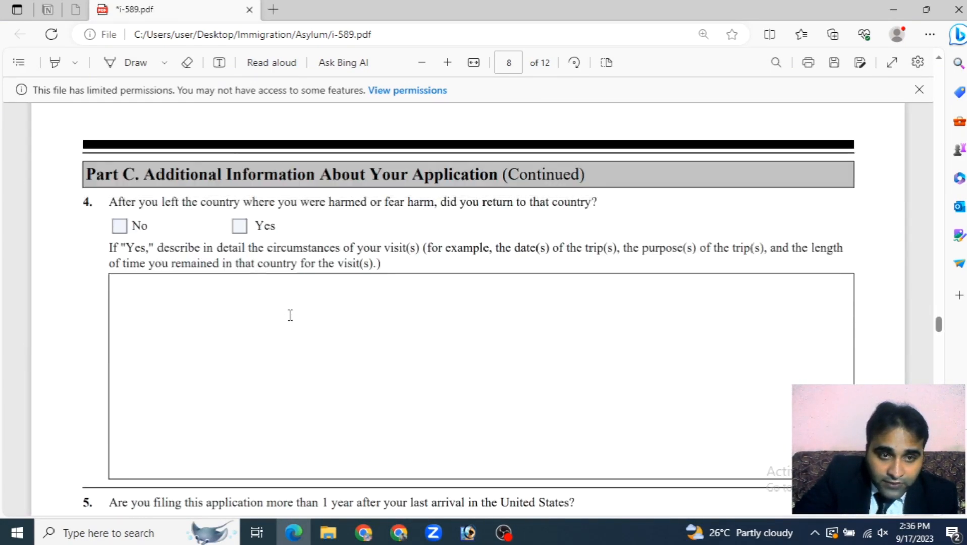
pyautogui.scroll(-12, 293, 318)
pyautogui.scroll(-15, 295, 326)
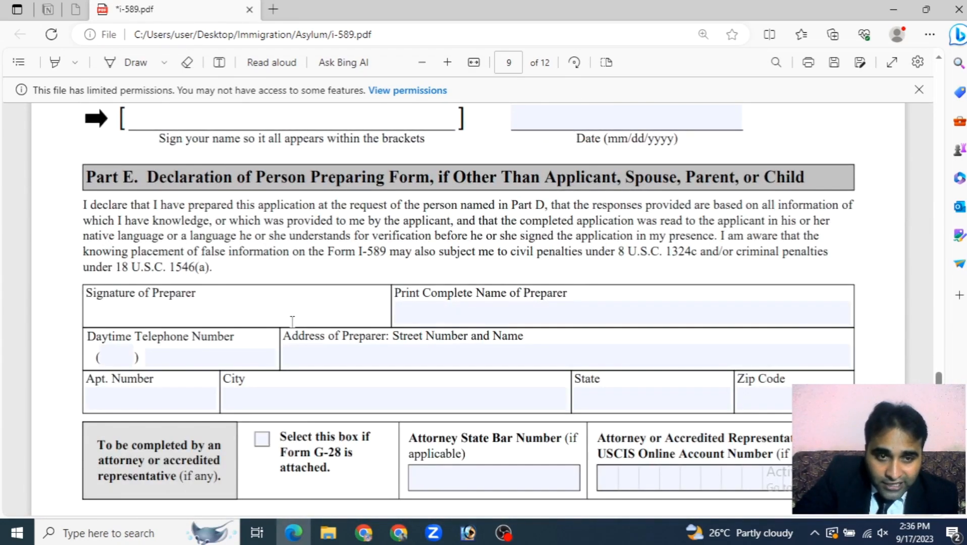
pyautogui.scroll(-15, 292, 321)
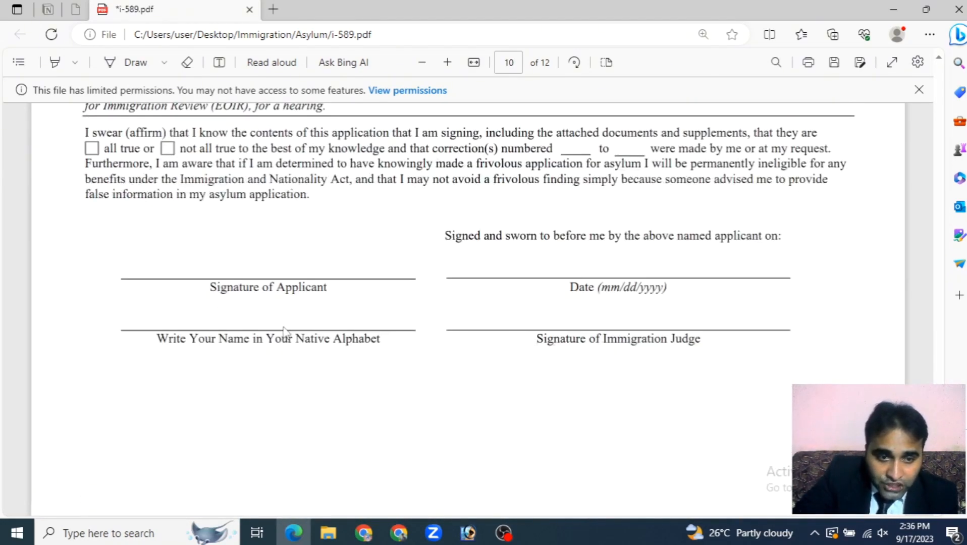
pyautogui.scroll(-10, 286, 328)
pyautogui.scroll(3, 287, 323)
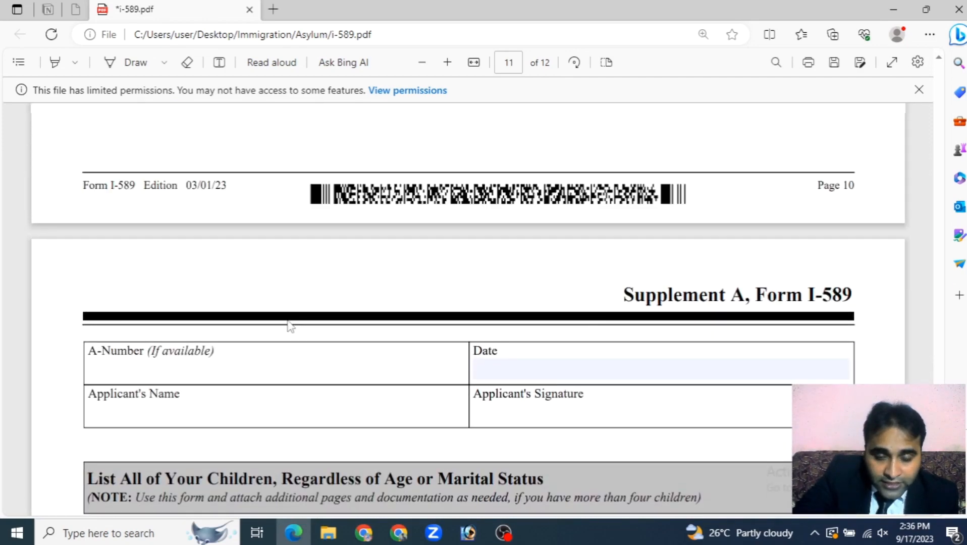
# Step: Go back from Supplement A to Part A.II, Information About Your Spouse and Children, on page 2
pyautogui.scroll(15, 298, 323)
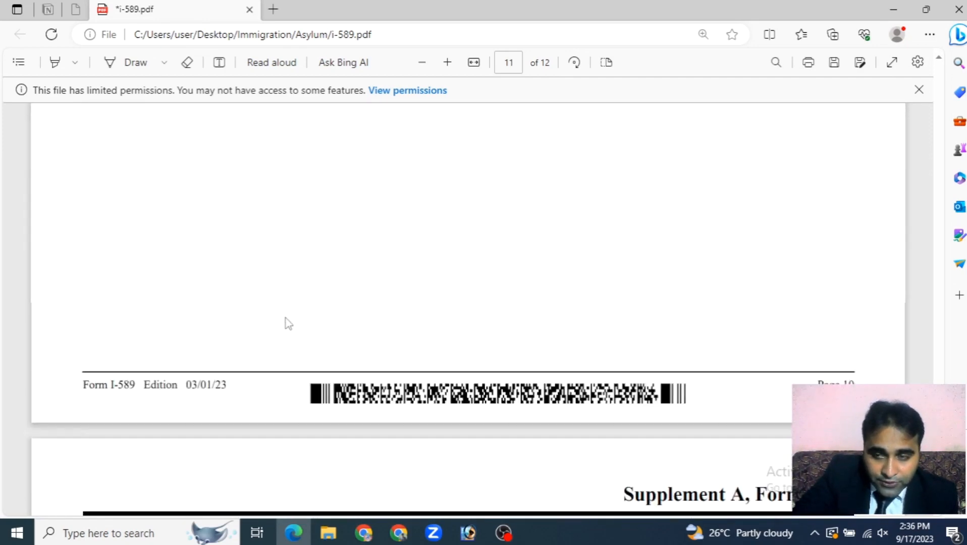
pyautogui.scroll(15, 289, 330)
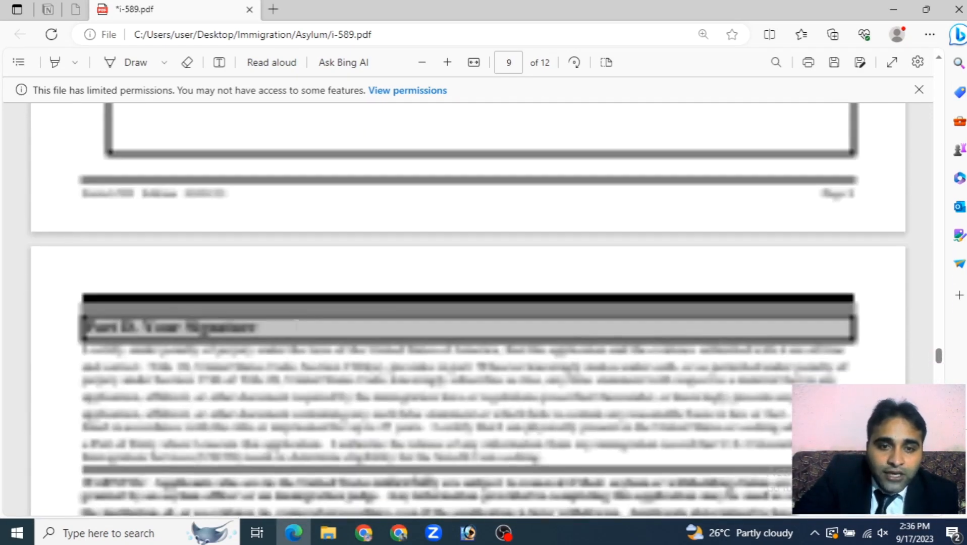
pyautogui.scroll(15, 313, 328)
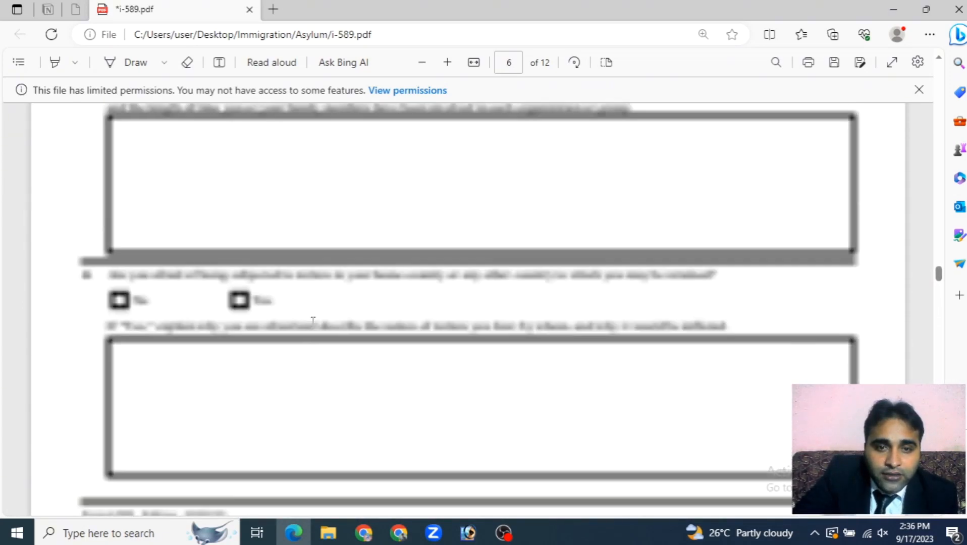
pyautogui.scroll(15, 318, 322)
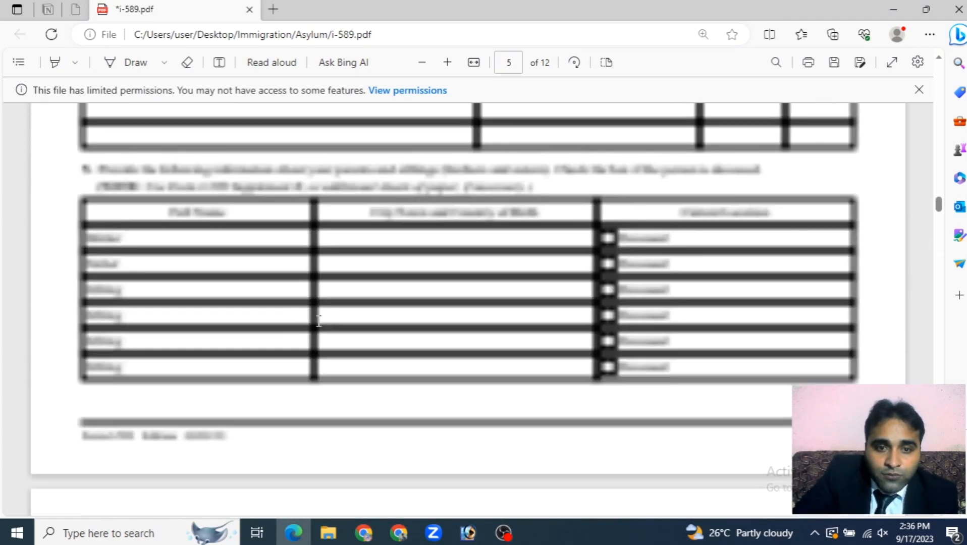
pyautogui.scroll(10, 330, 314)
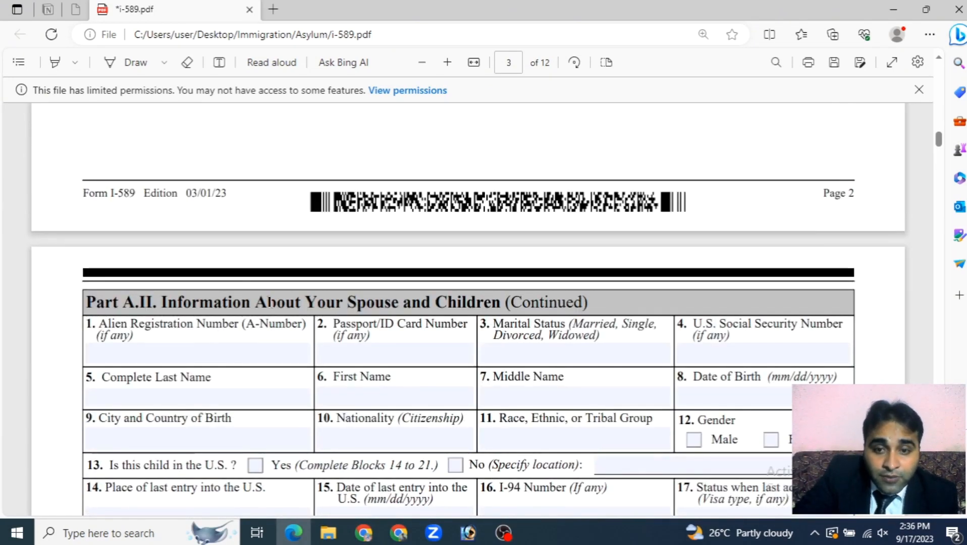
pyautogui.scroll(5, 249, 277)
pyautogui.scroll(6, 260, 271)
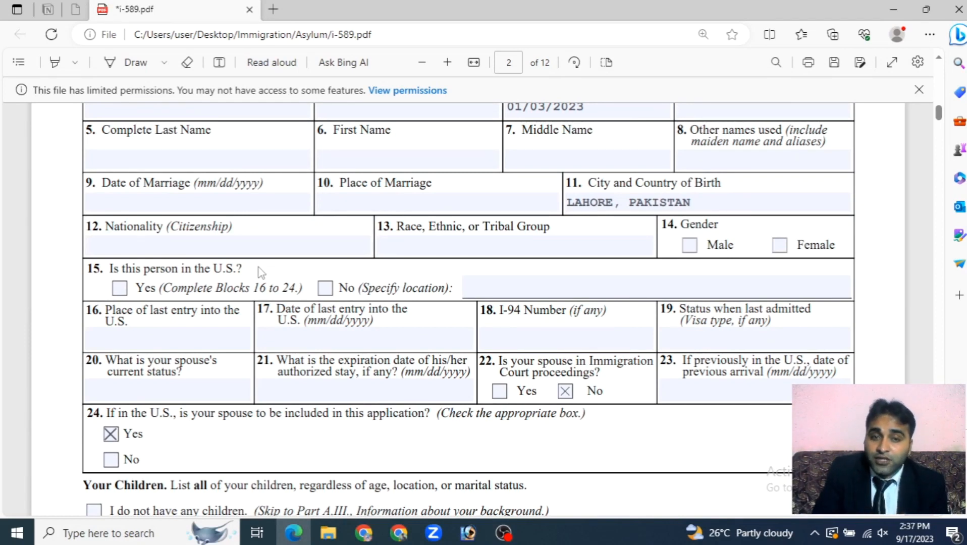
pyautogui.scroll(5, 164, 117)
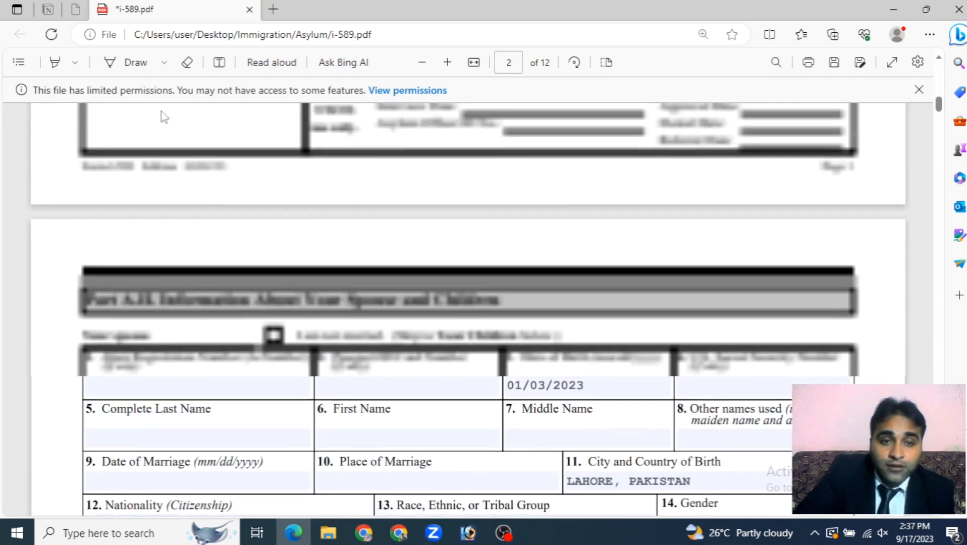
# Step: Review Part A.II on pages 2 and 3, covering the spouse questions, the Your Children options and the child information blocks up to question 21
pyautogui.scroll(-1, 185, 333)
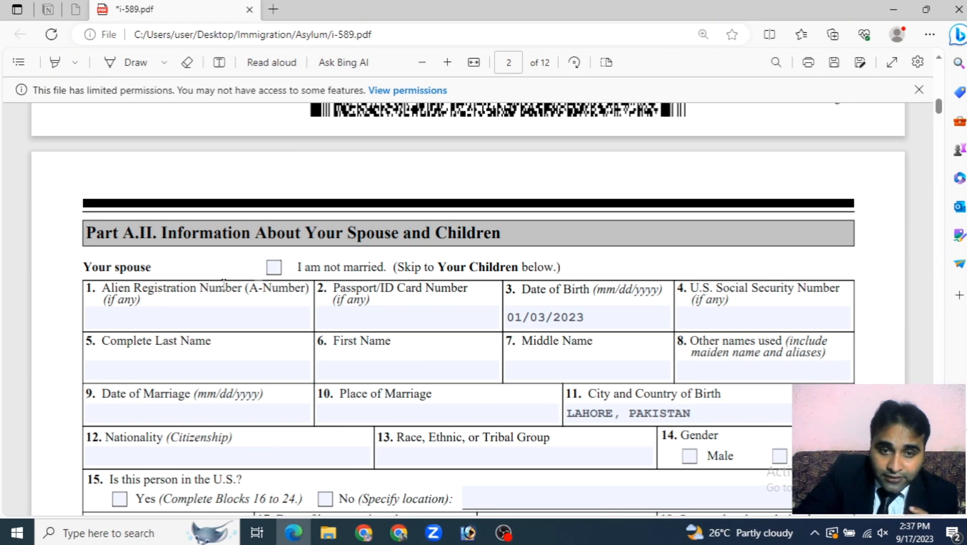
pyautogui.scroll(-2, 224, 284)
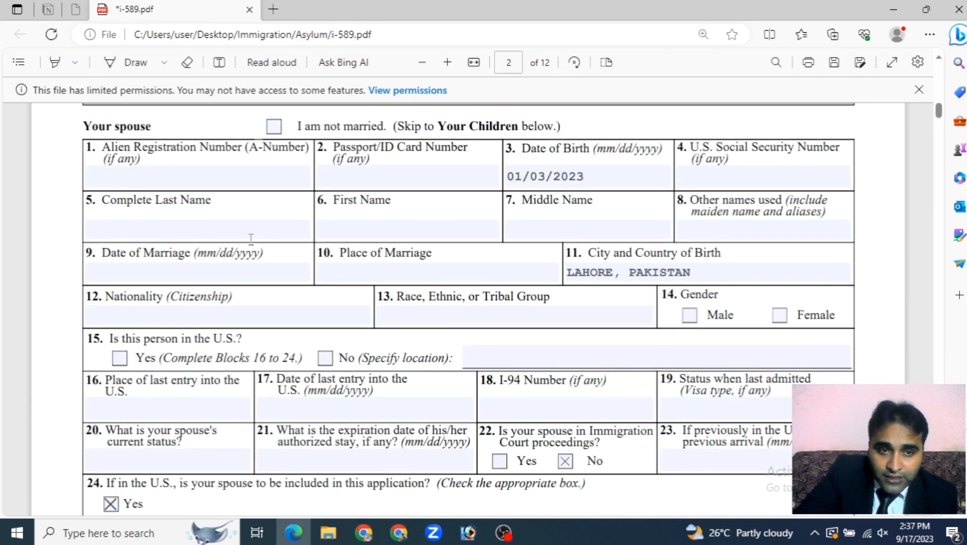
pyautogui.scroll(-3, 197, 333)
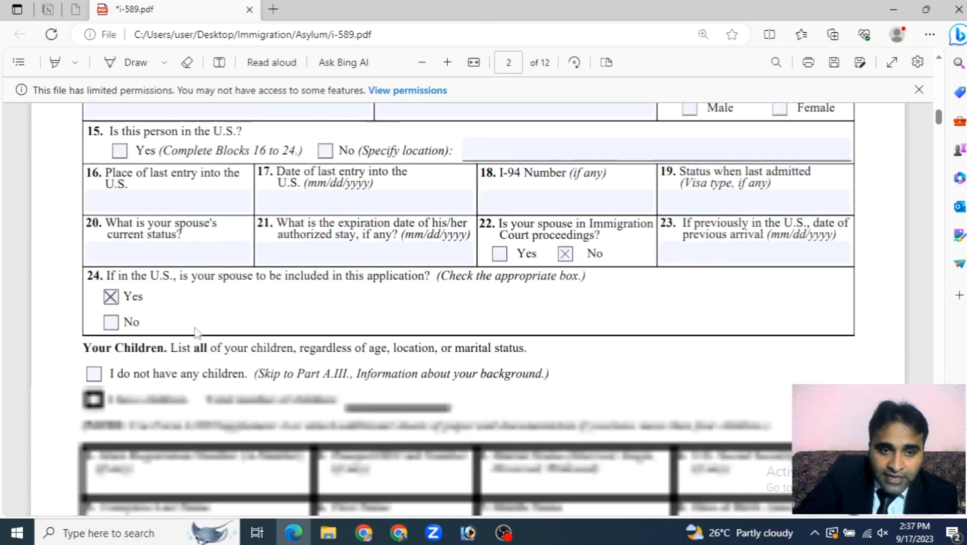
pyautogui.scroll(-1, 197, 333)
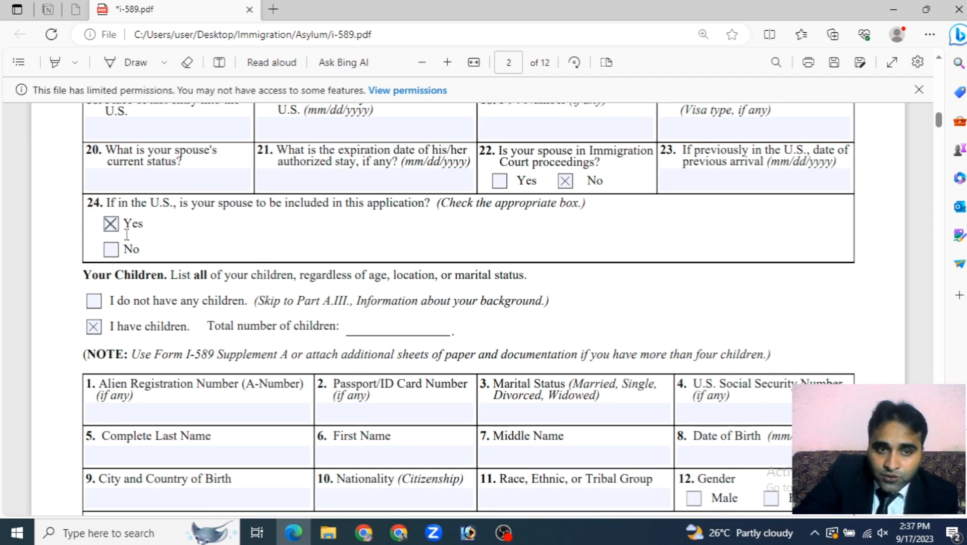
pyautogui.scroll(-1, 144, 304)
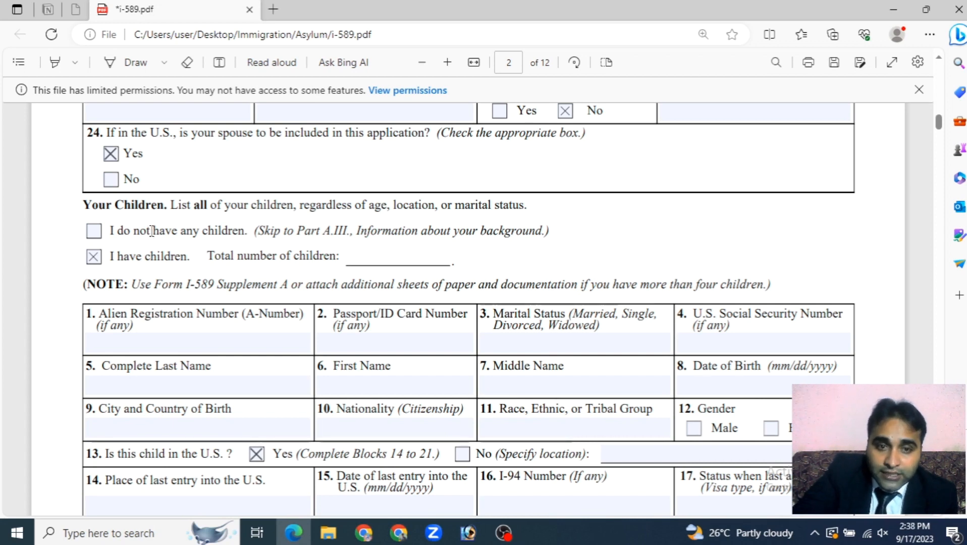
pyautogui.click(156, 335)
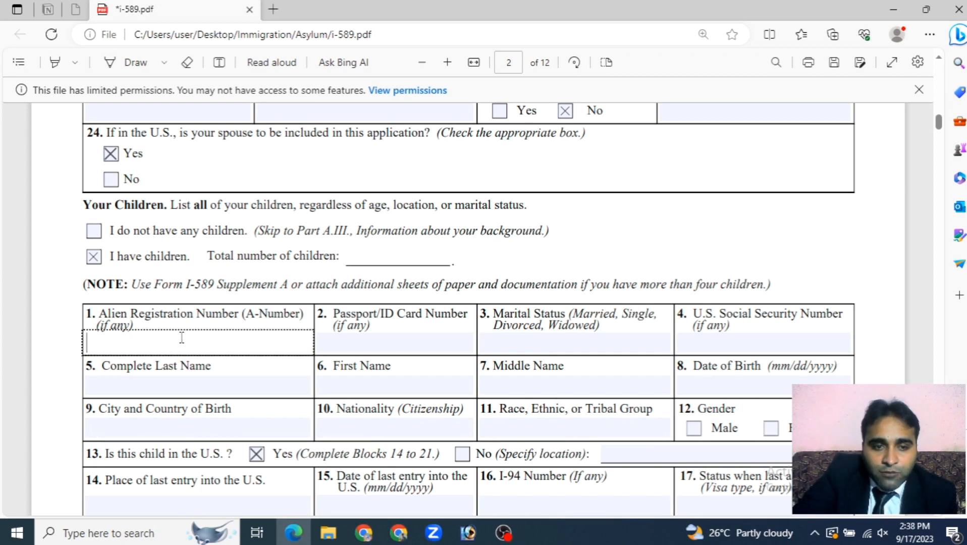
pyautogui.scroll(-4, 323, 300)
pyautogui.scroll(-8, 210, 330)
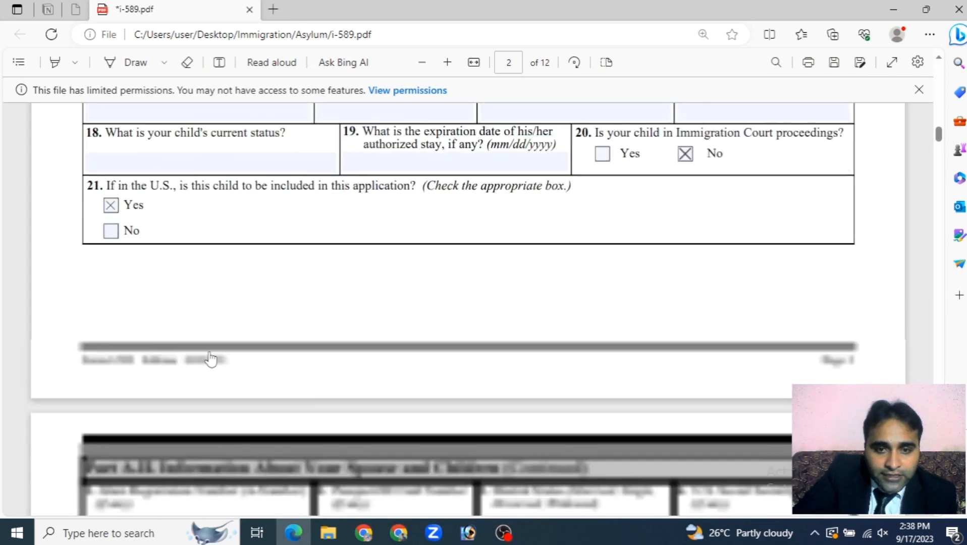
pyautogui.scroll(-3, 212, 329)
pyautogui.scroll(4, 242, 305)
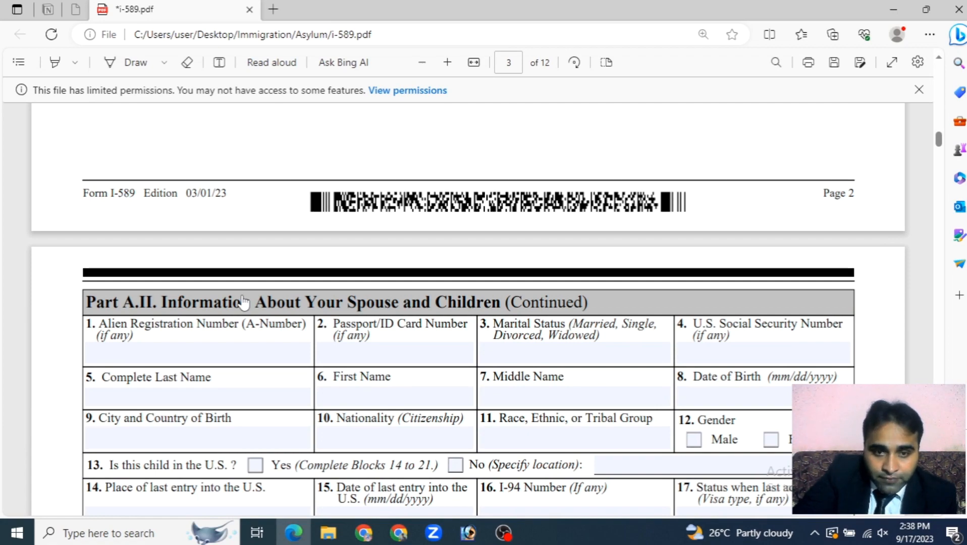
pyautogui.scroll(-20, 228, 303)
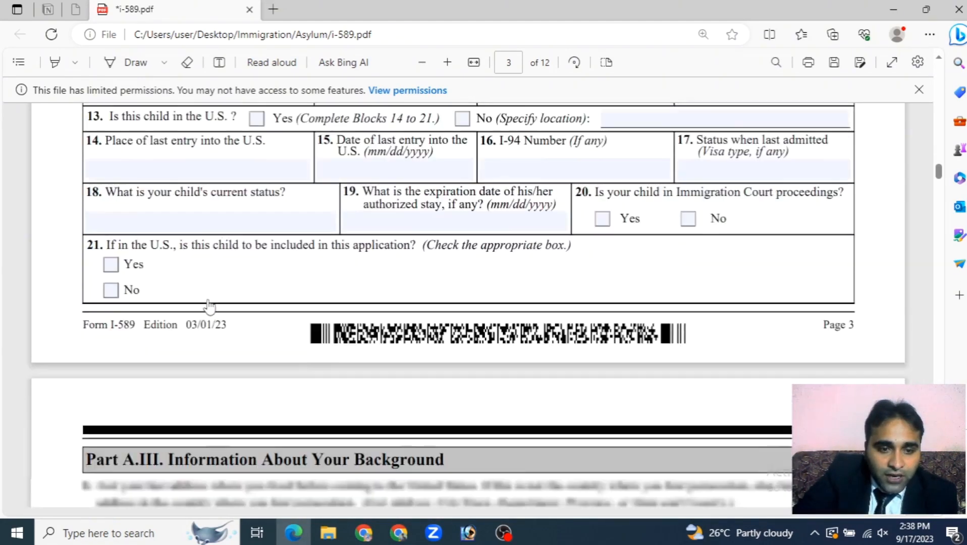
# Step: Review Part A.III questions 1 to 5 on addresses, residences, education, employment and family, continuing to the Part B instructions and question 1
pyautogui.scroll(-6, 208, 306)
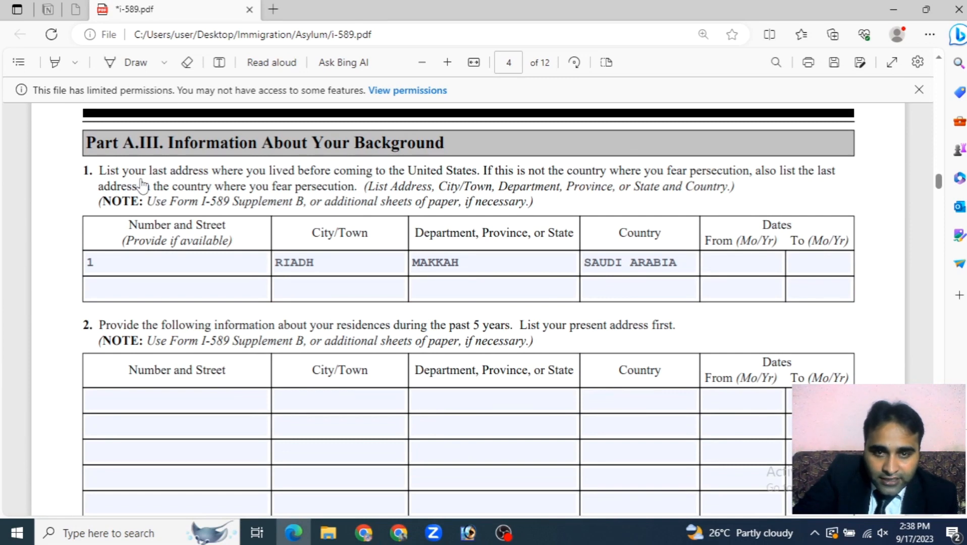
pyautogui.scroll(-3, 142, 187)
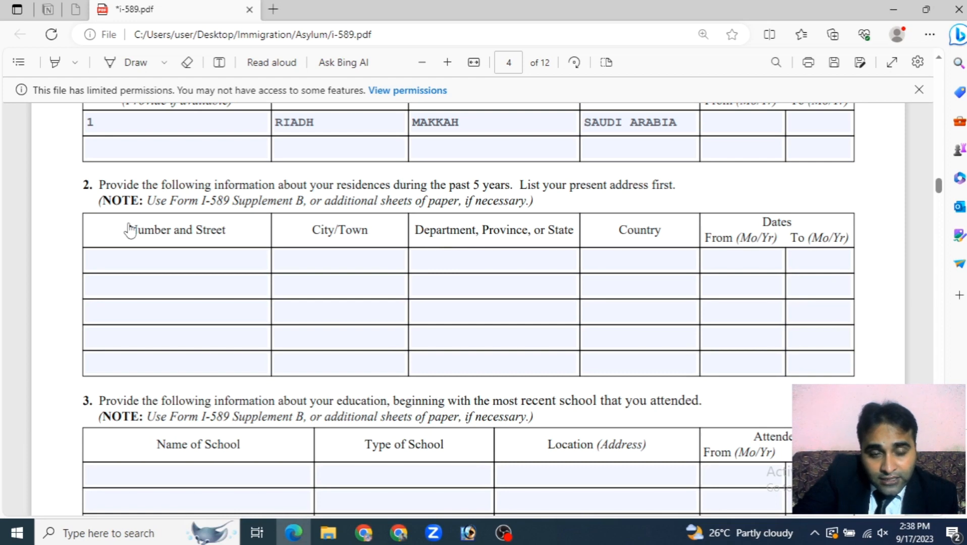
pyautogui.scroll(-4, 129, 252)
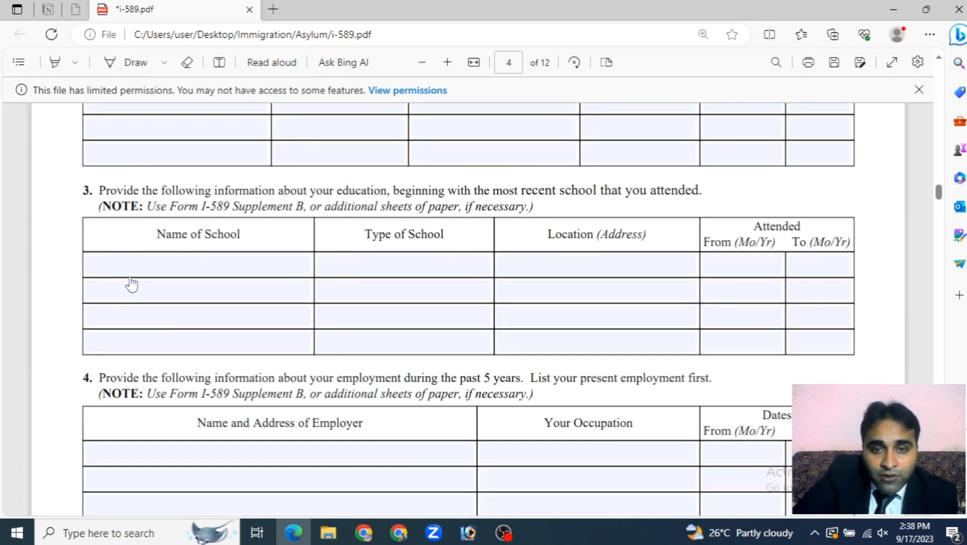
pyautogui.scroll(-3, 132, 284)
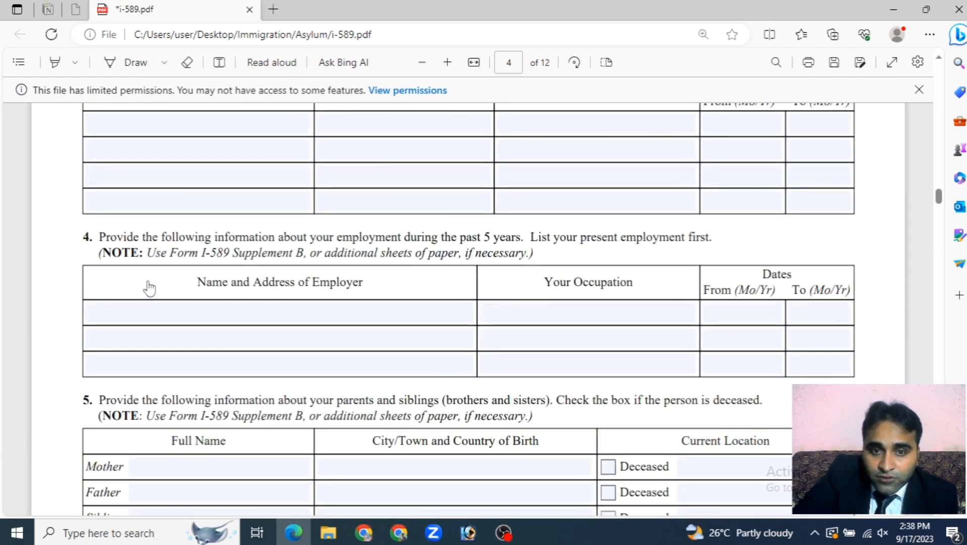
pyautogui.scroll(-4, 151, 285)
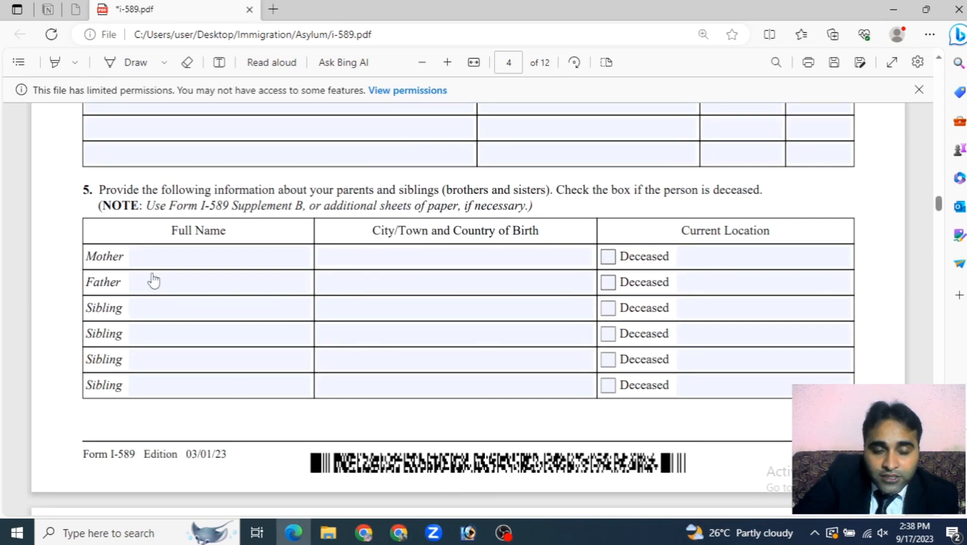
pyautogui.scroll(-4, 151, 281)
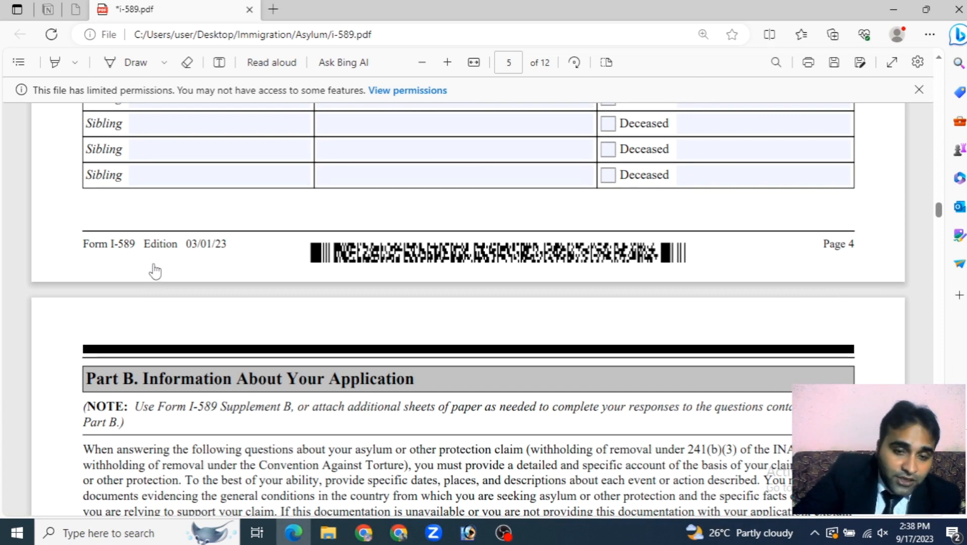
pyautogui.scroll(-4, 273, 354)
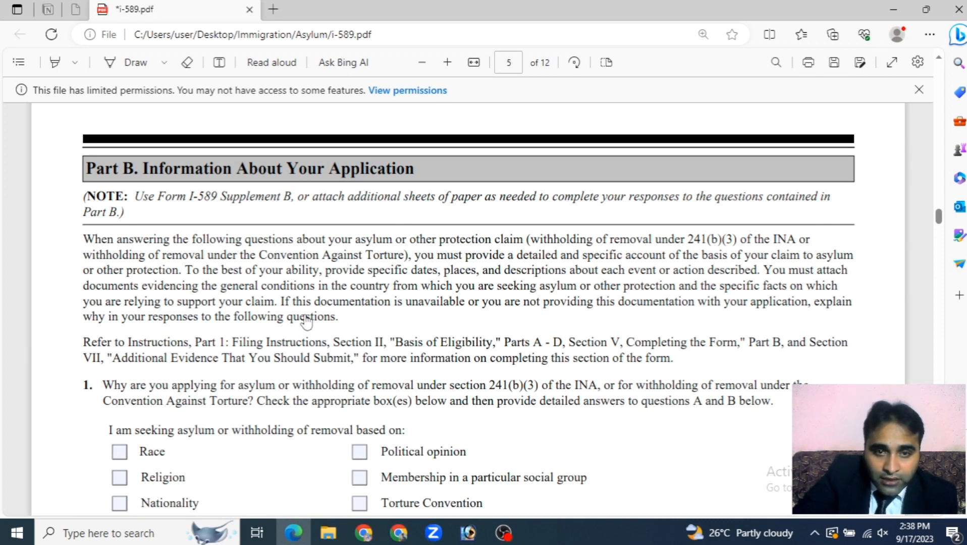
# Step: Look back through Part A.III from the parents and siblings table to the last address table in question 1
pyautogui.scroll(8, 307, 320)
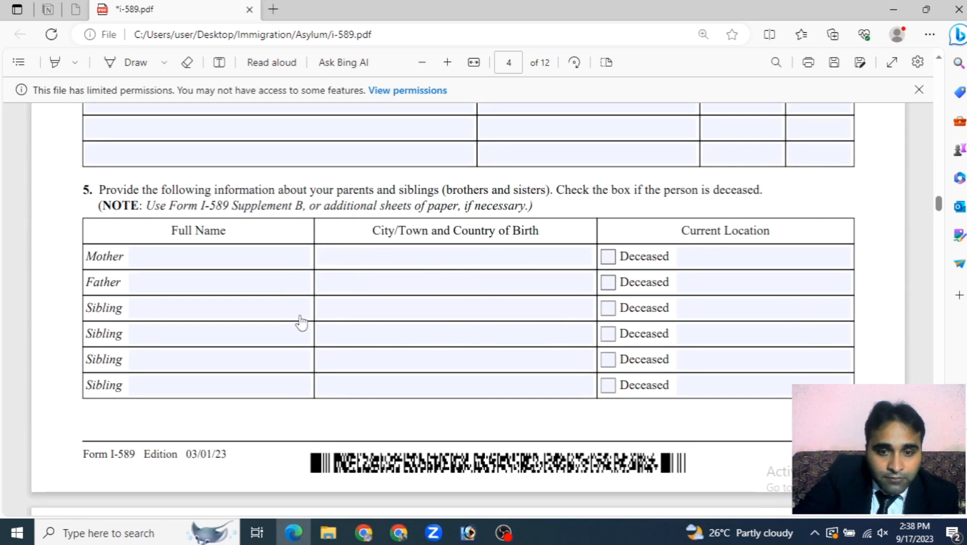
pyautogui.scroll(7, 301, 322)
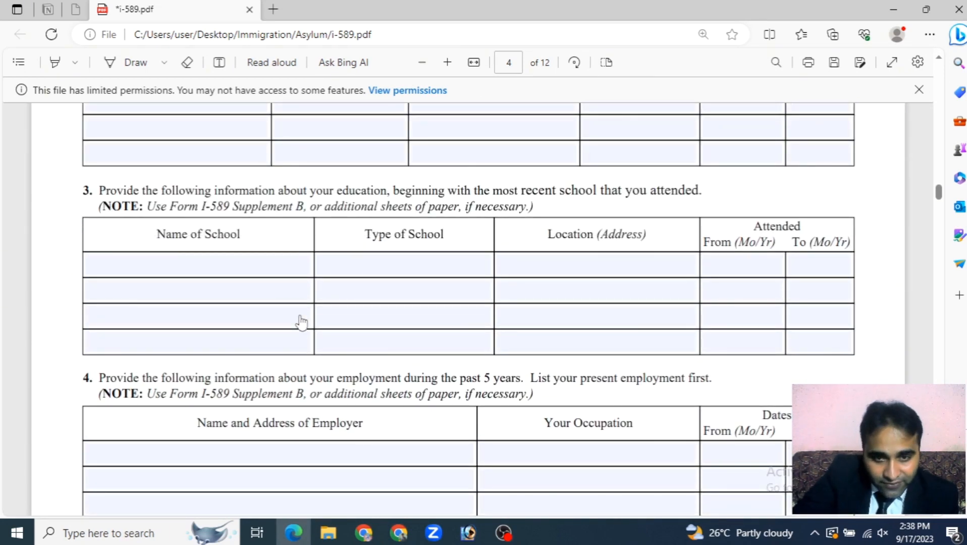
pyautogui.scroll(3, 301, 322)
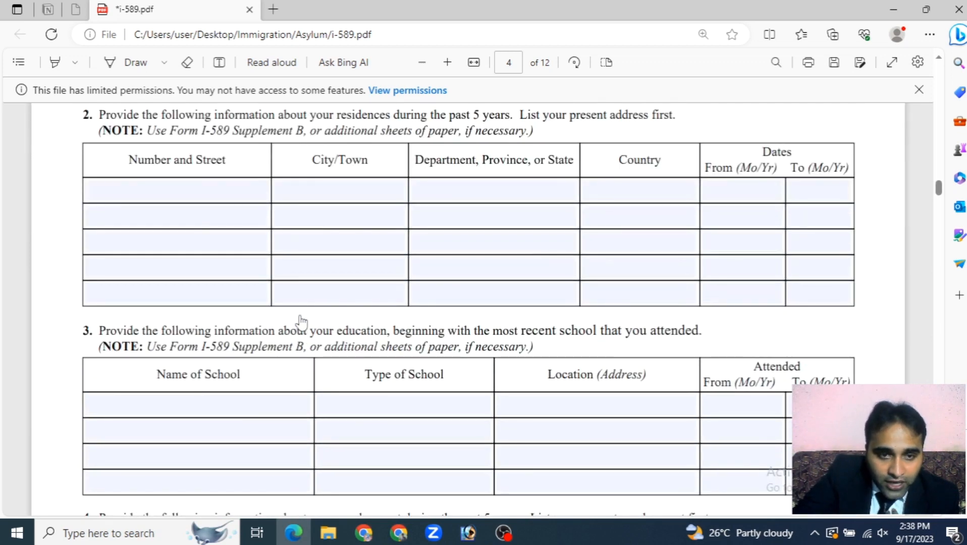
pyautogui.scroll(4, 298, 330)
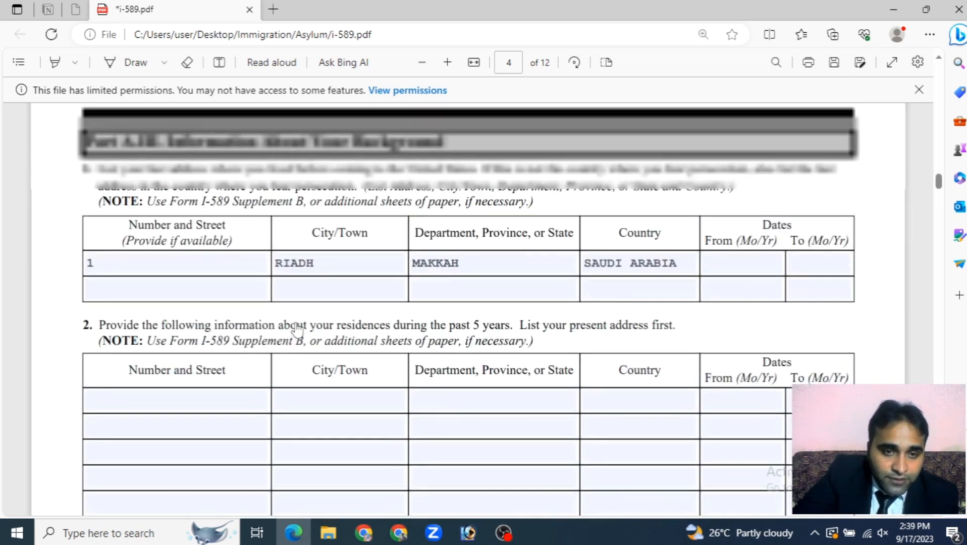